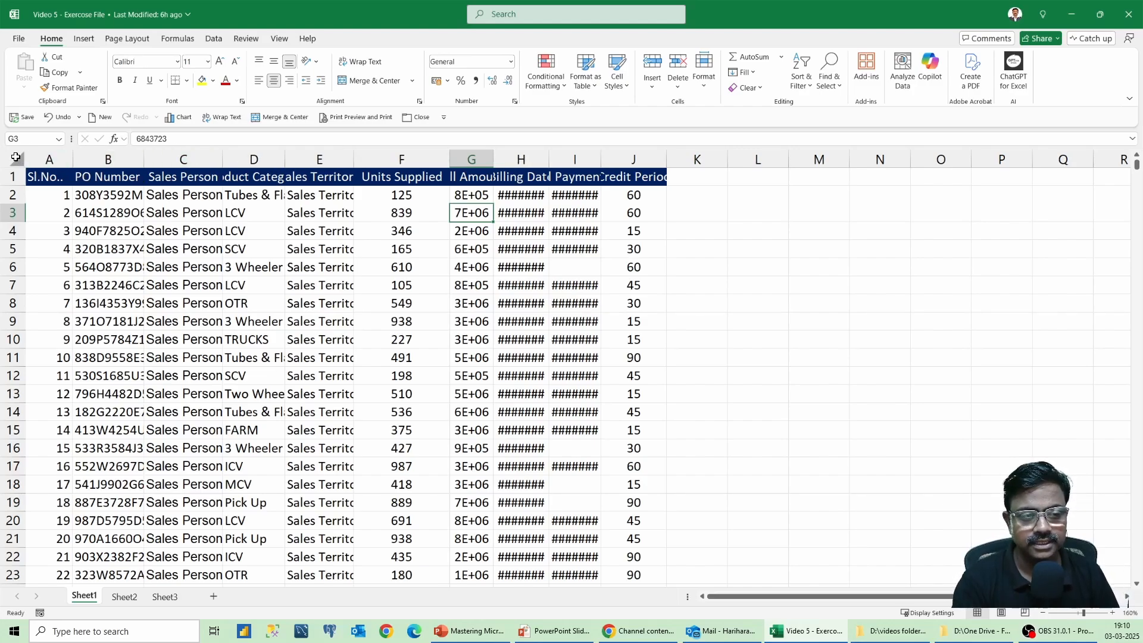
Step: Try autofitting the width of every column on Sheet1, and undo the change
left_click(16, 157)
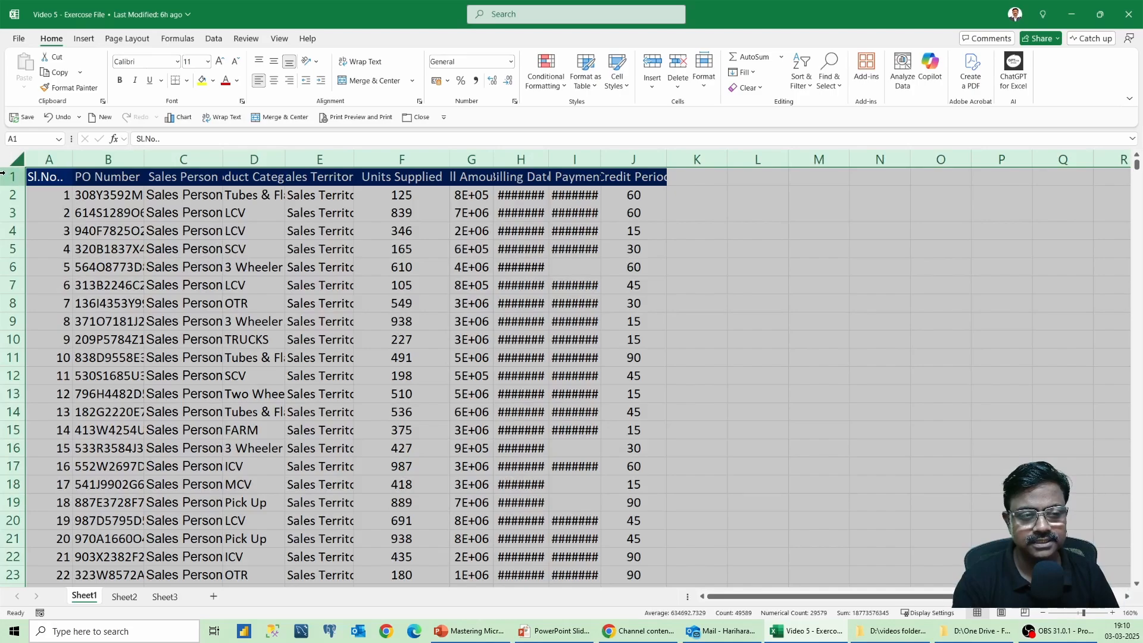
double_click(73, 157)
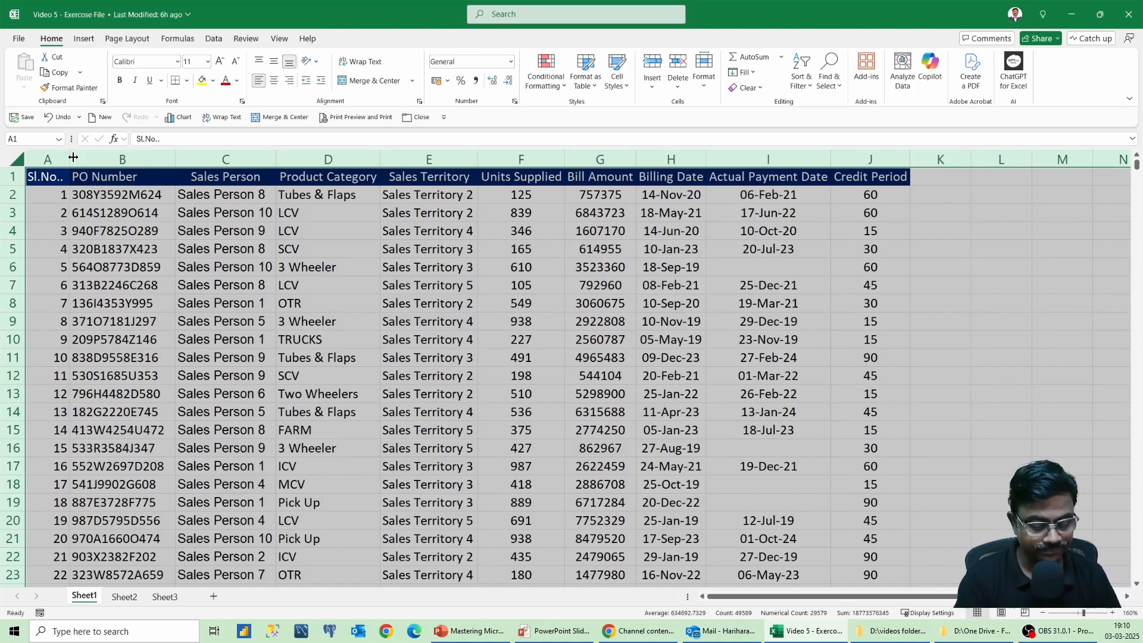
key("ctrl+z")
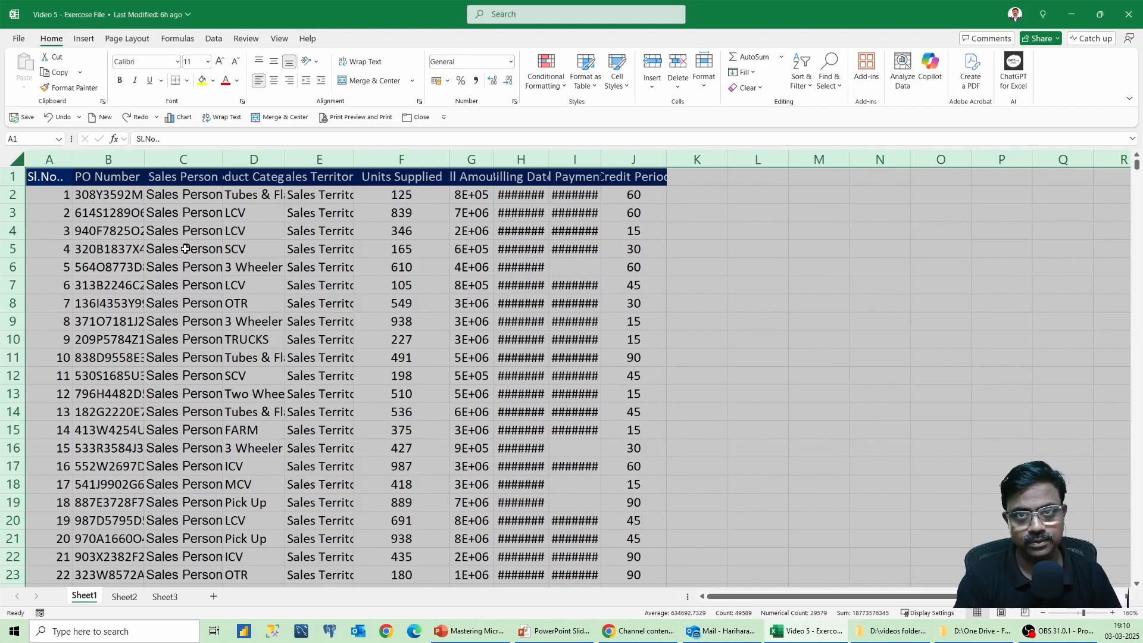
left_click(152, 222)
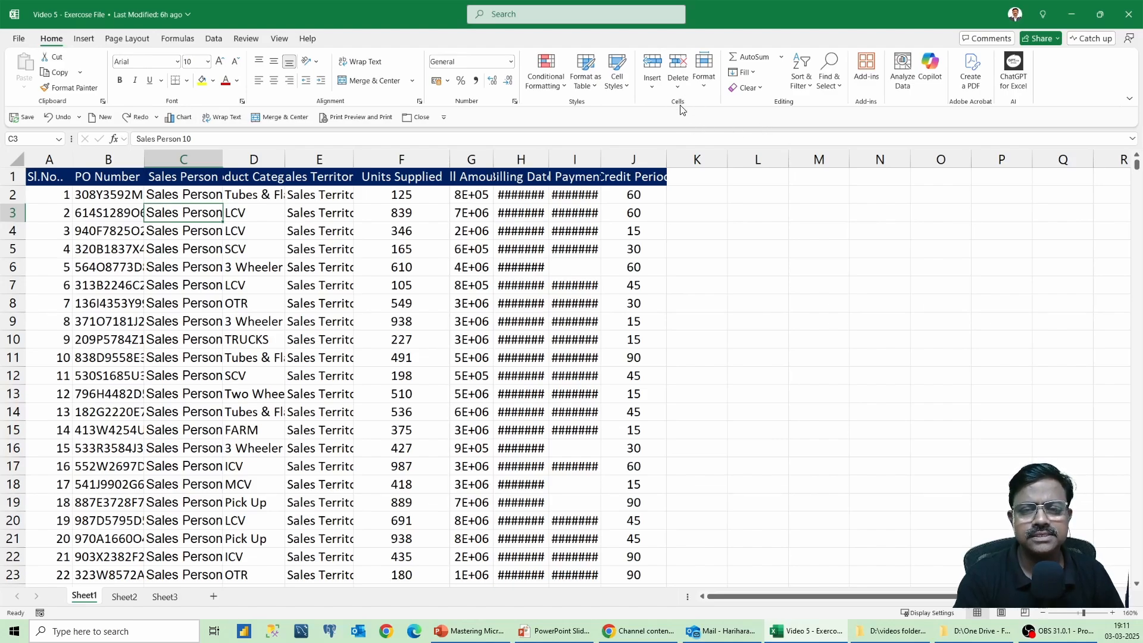
left_click(705, 88)
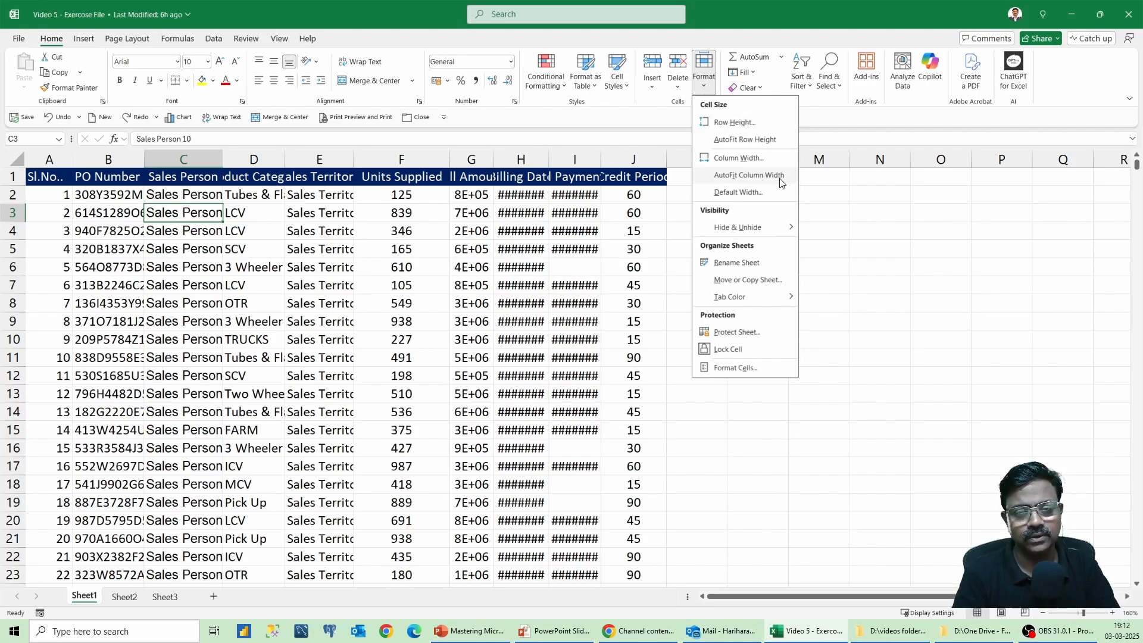
key("Escape")
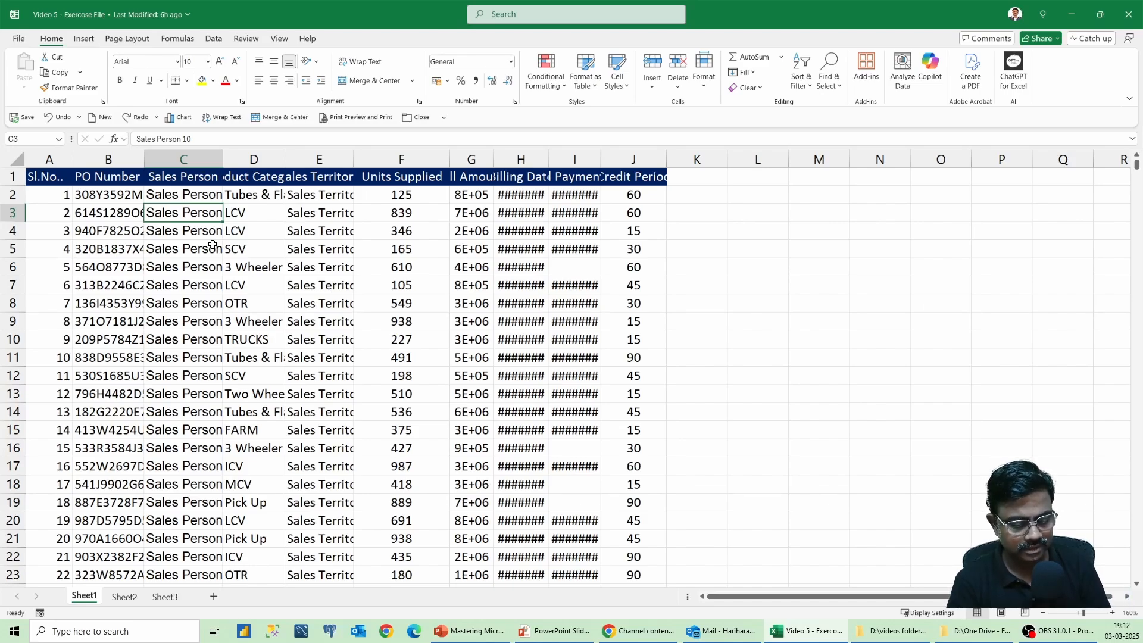
key("ctrl+a")
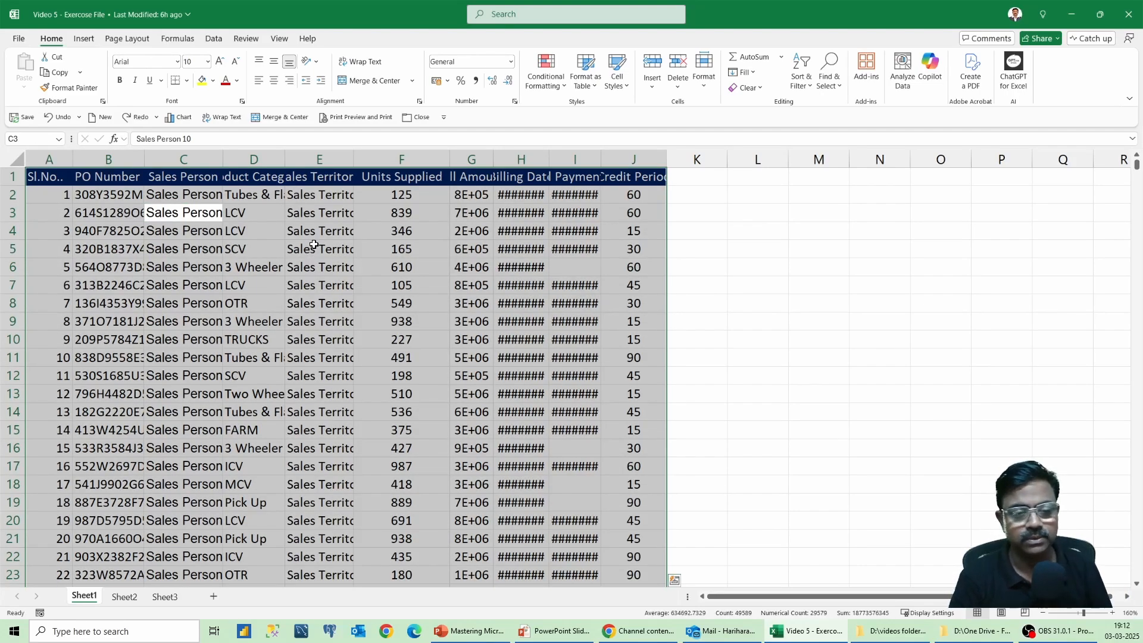
left_click(318, 240)
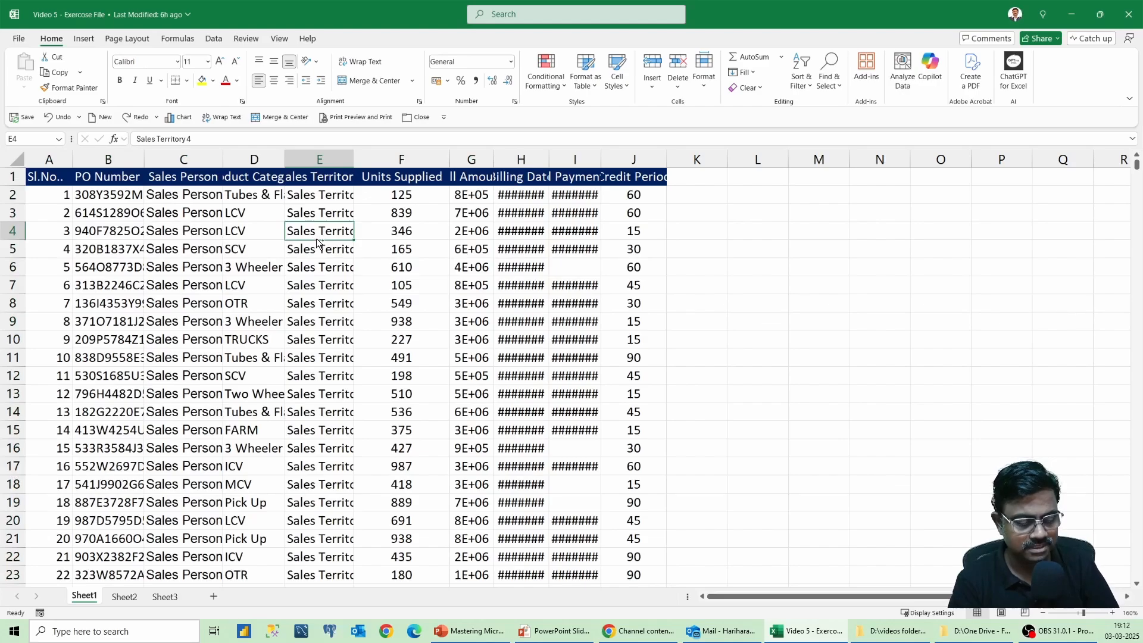
Step: Select the entire data range and autofit its column widths to the contents
key("ctrl+a")
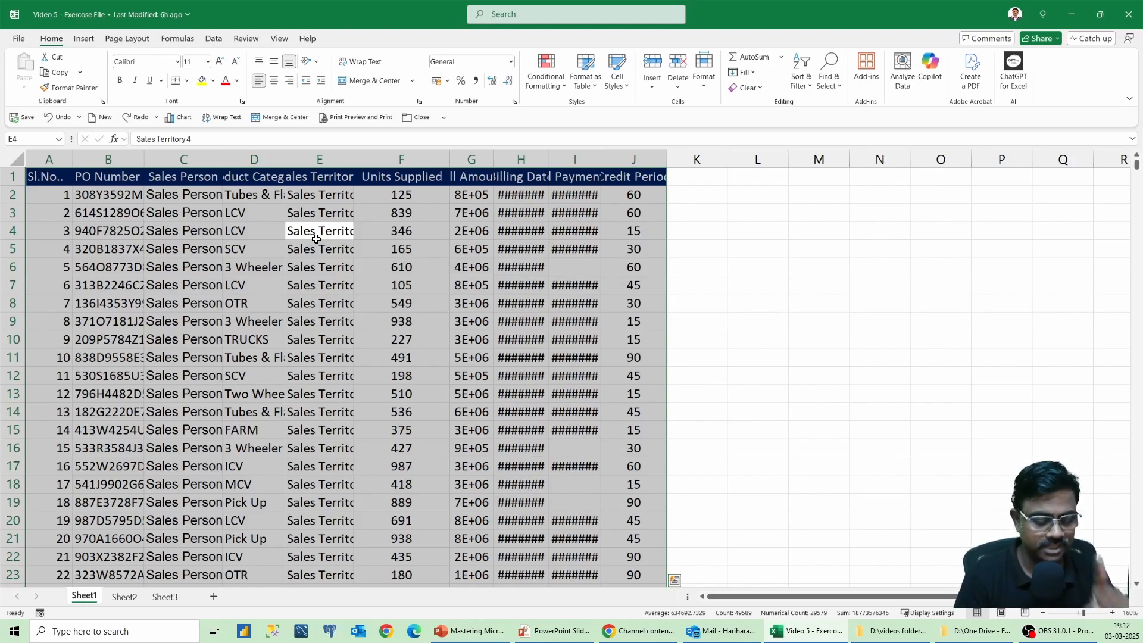
key("alt")
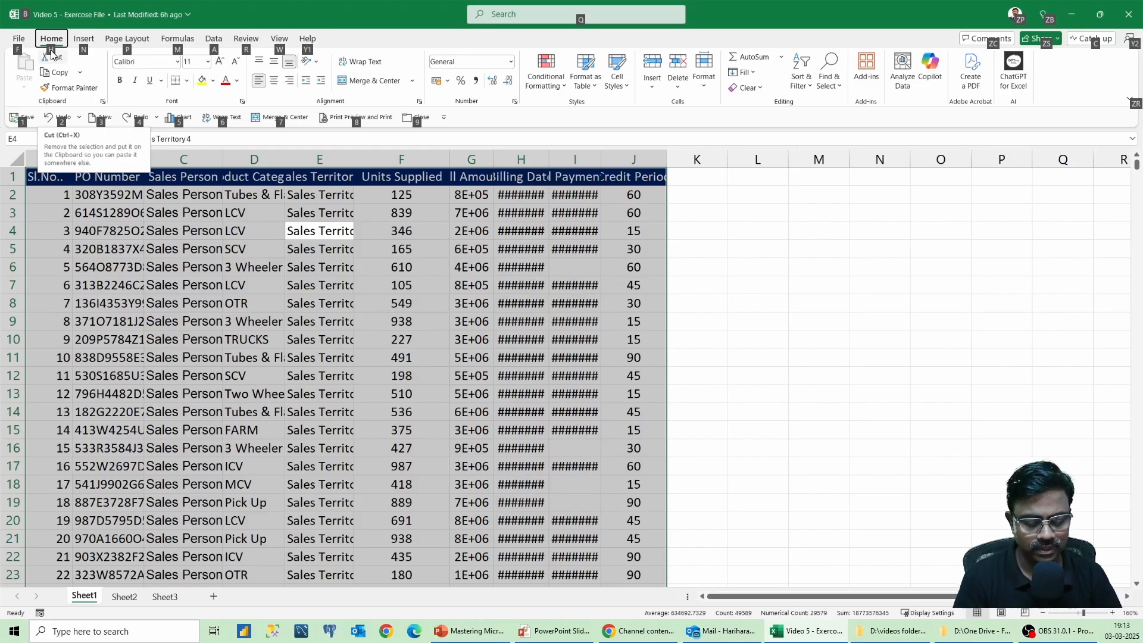
key("h")
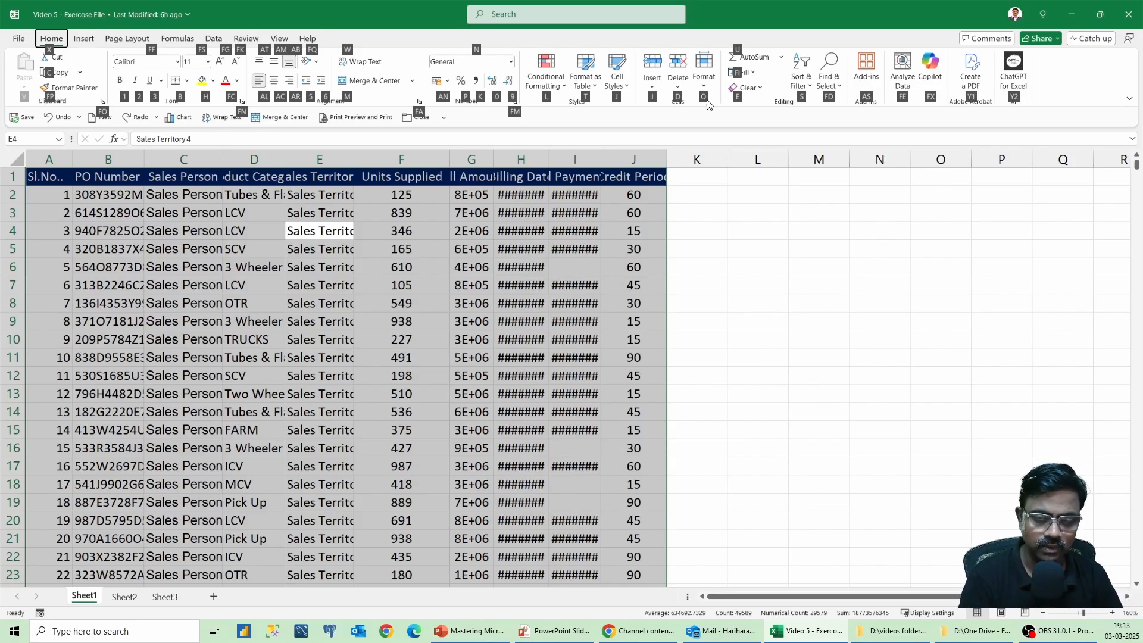
key("o")
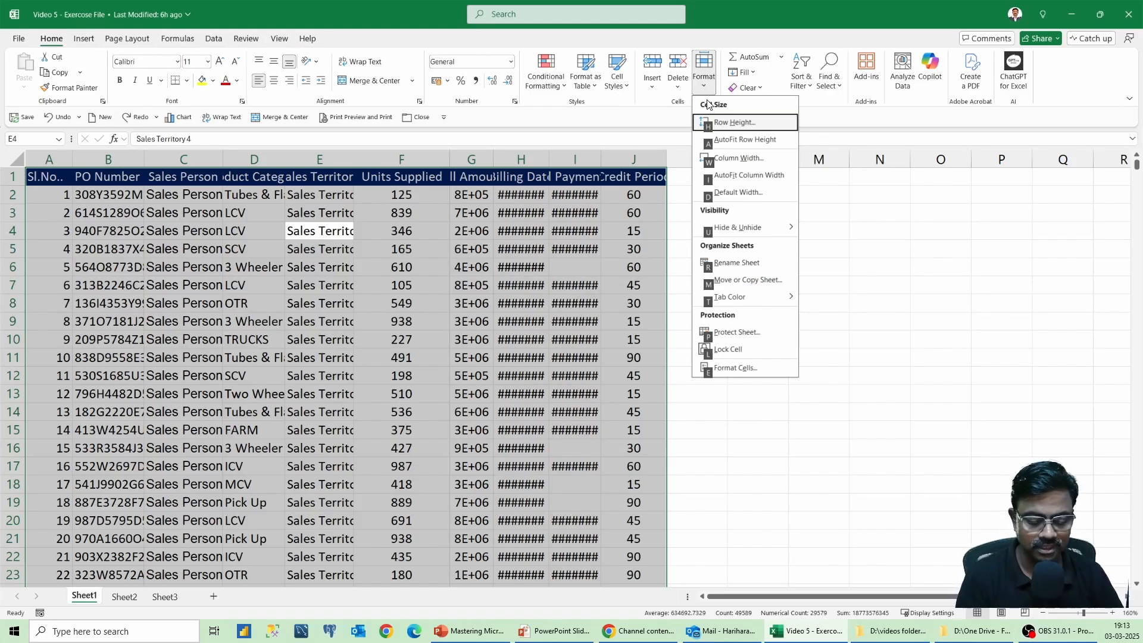
key("i")
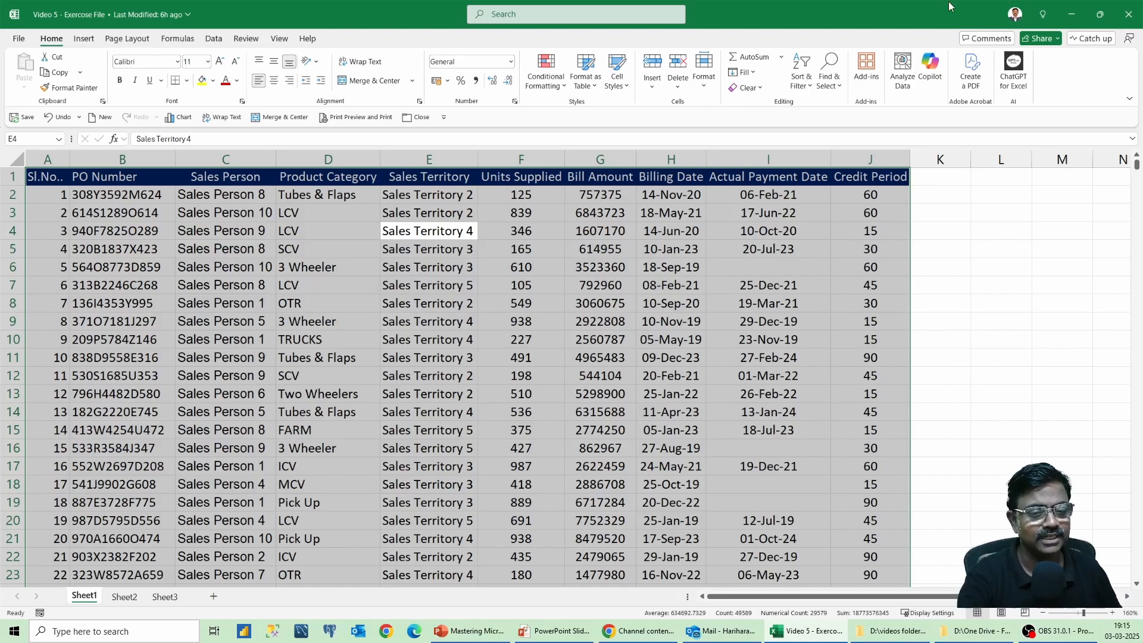
left_click(366, 291)
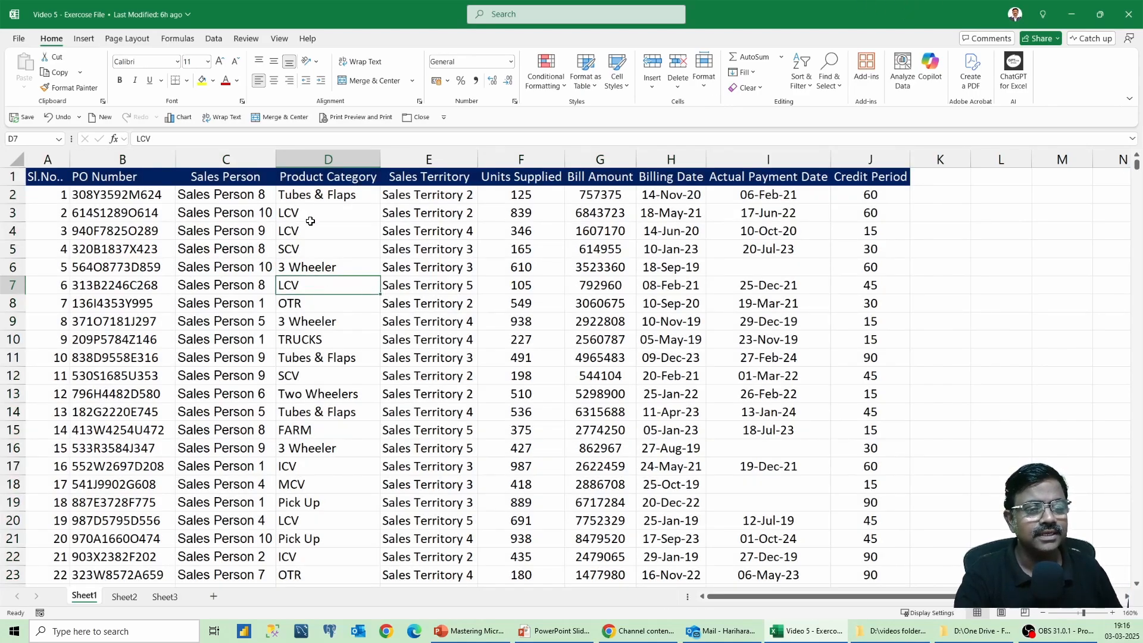
left_click_drag(321, 208, 333, 458)
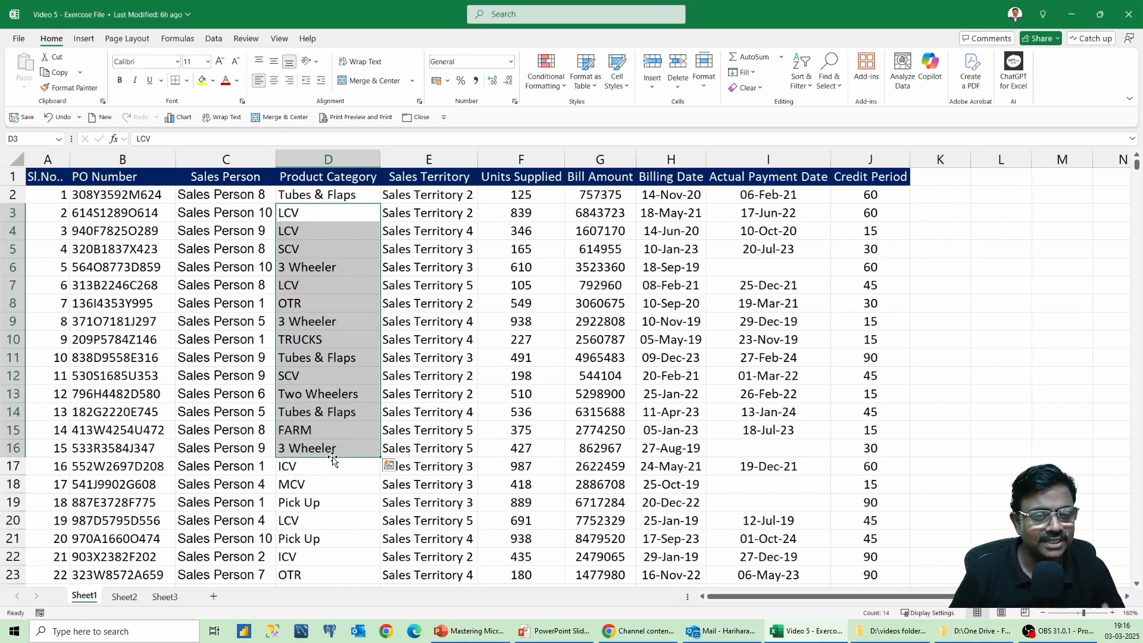
Step: Turn the filter for the sales data on and off again, twice in a row
left_click(212, 245)
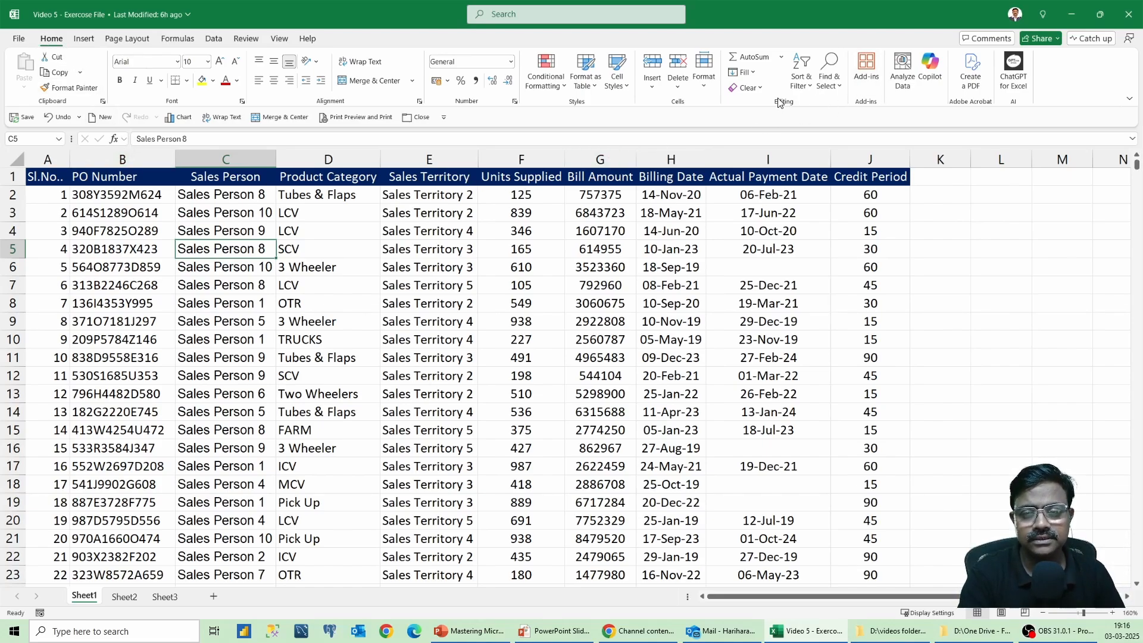
left_click(804, 84)
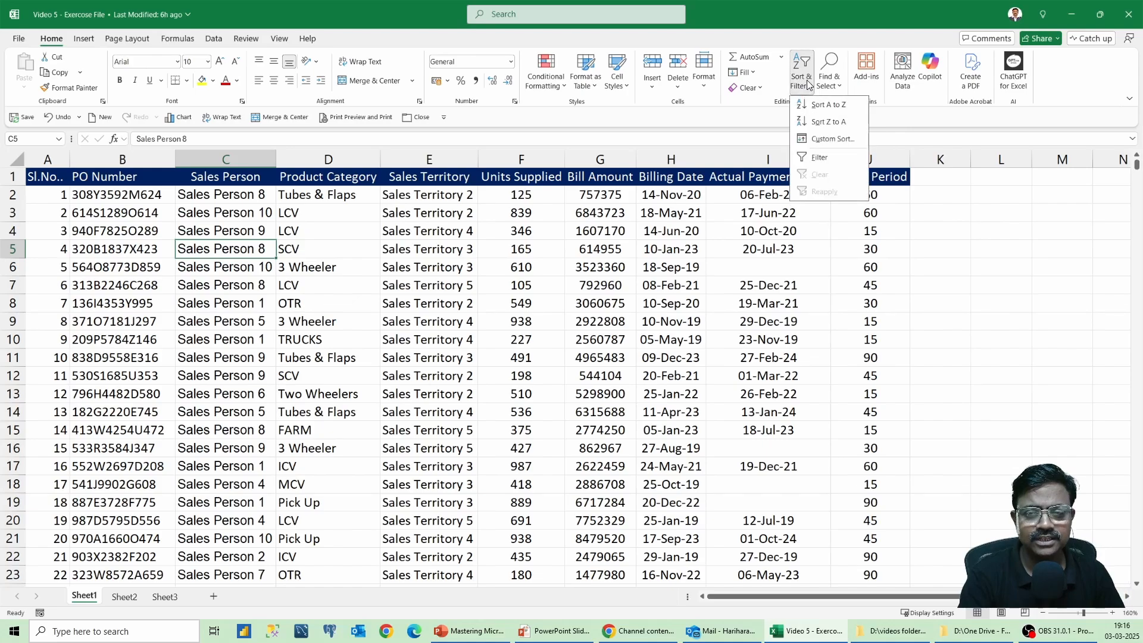
left_click(813, 161)
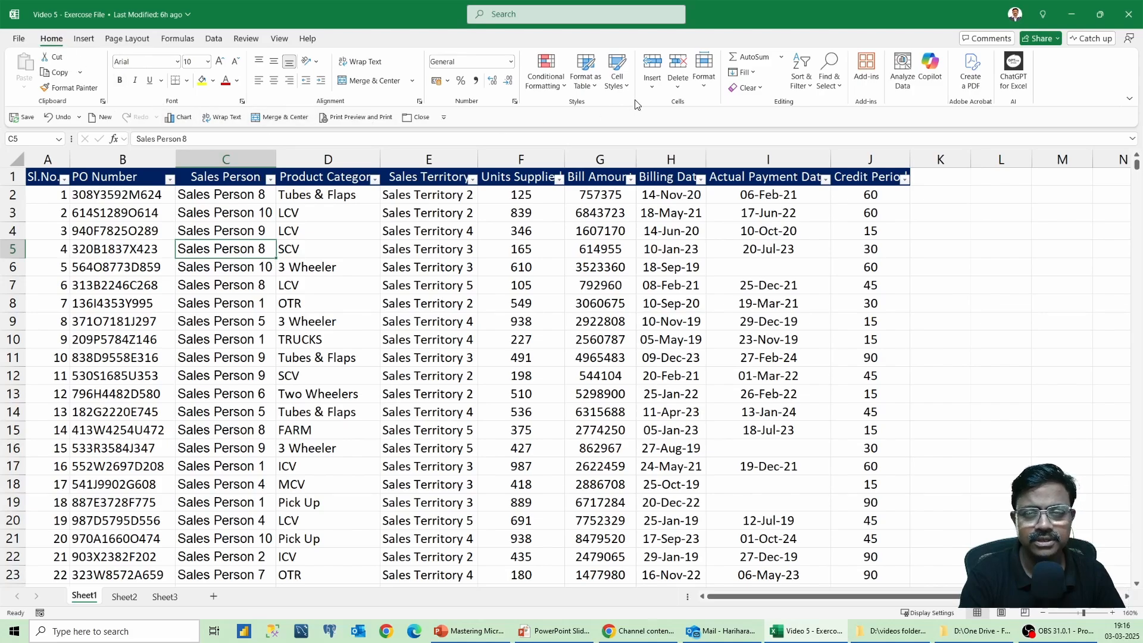
left_click(804, 84)
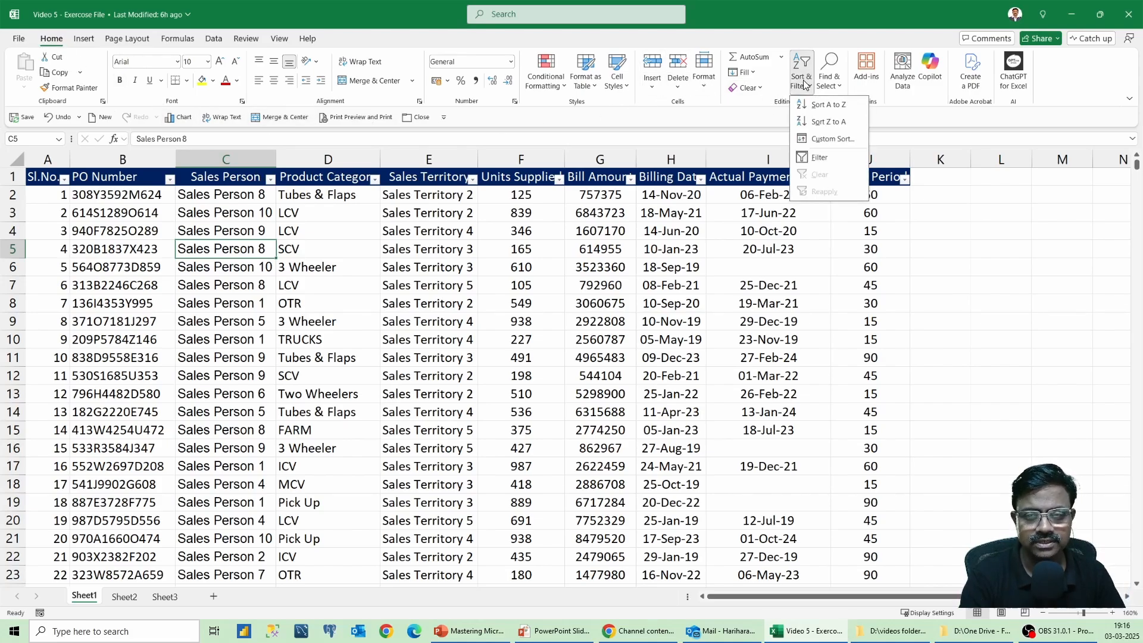
left_click(830, 156)
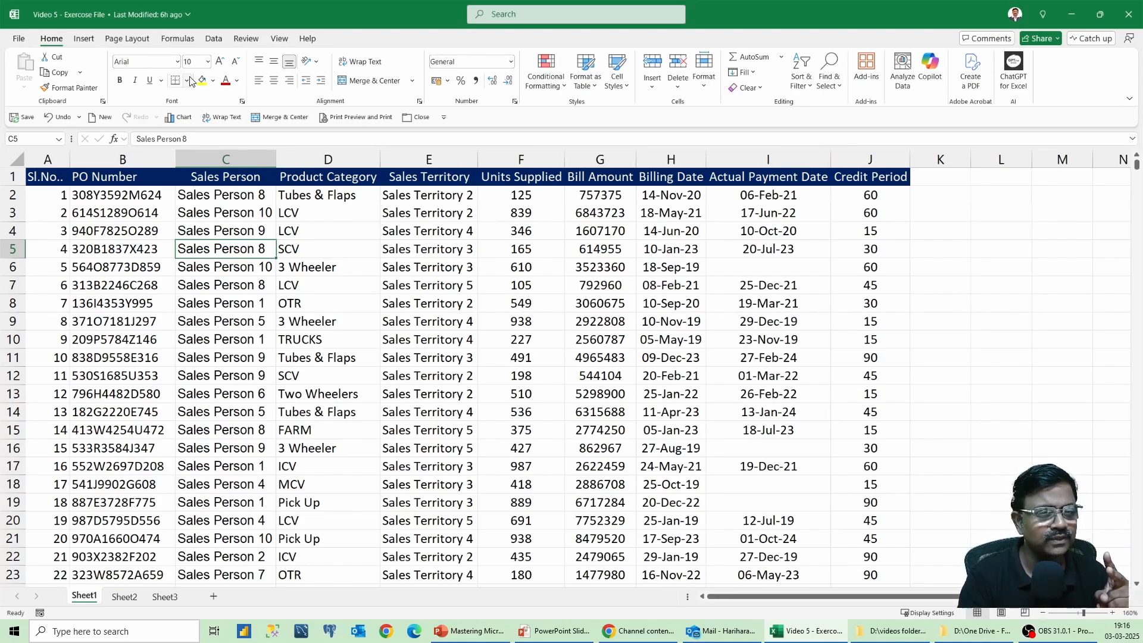
left_click(213, 40)
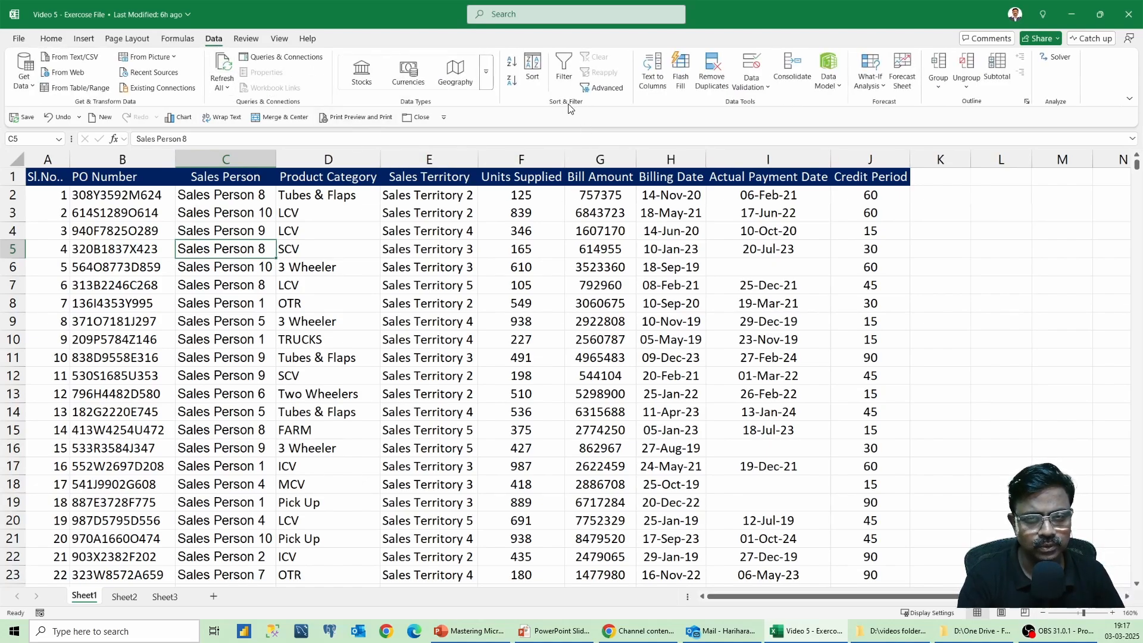
left_click(563, 73)
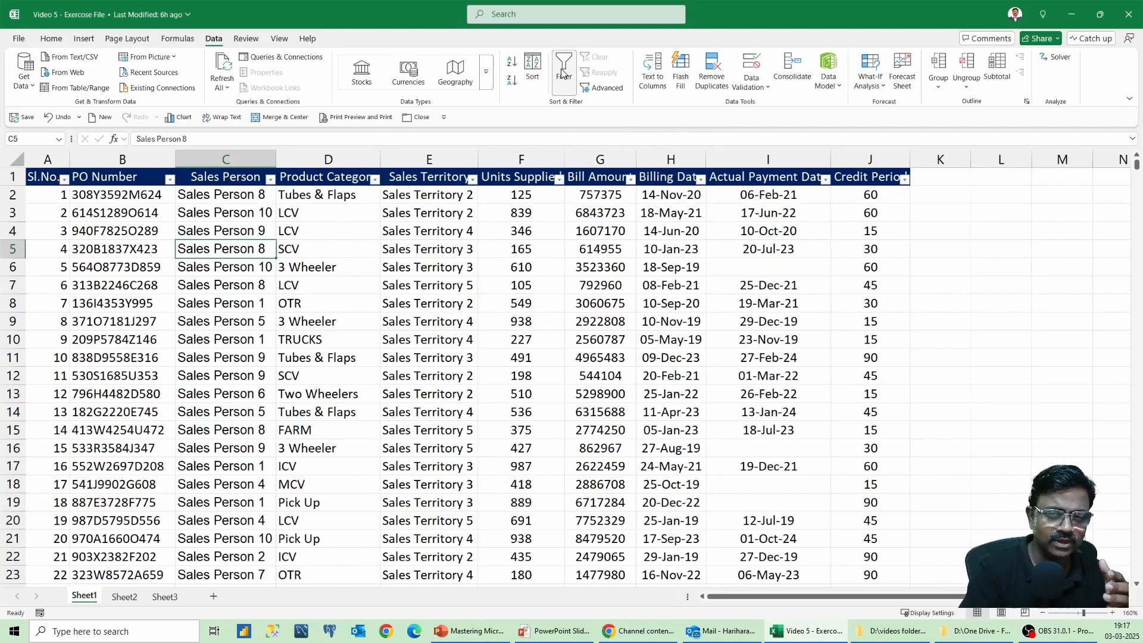
left_click(563, 73)
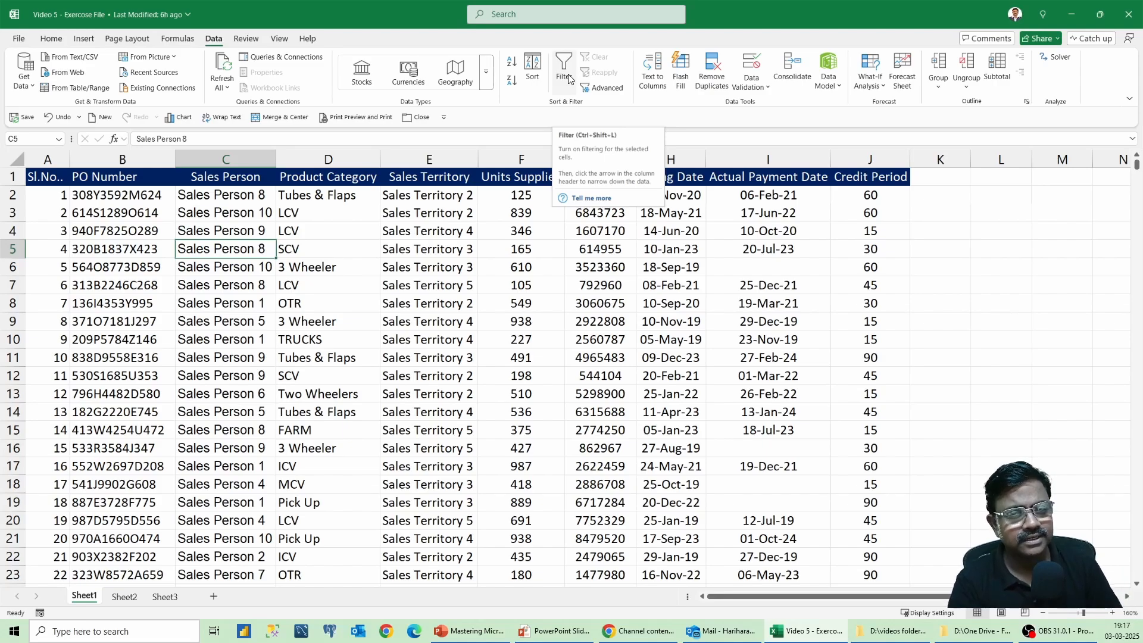
Step: Add filter arrows to the header row of the sales data
left_click(421, 214)
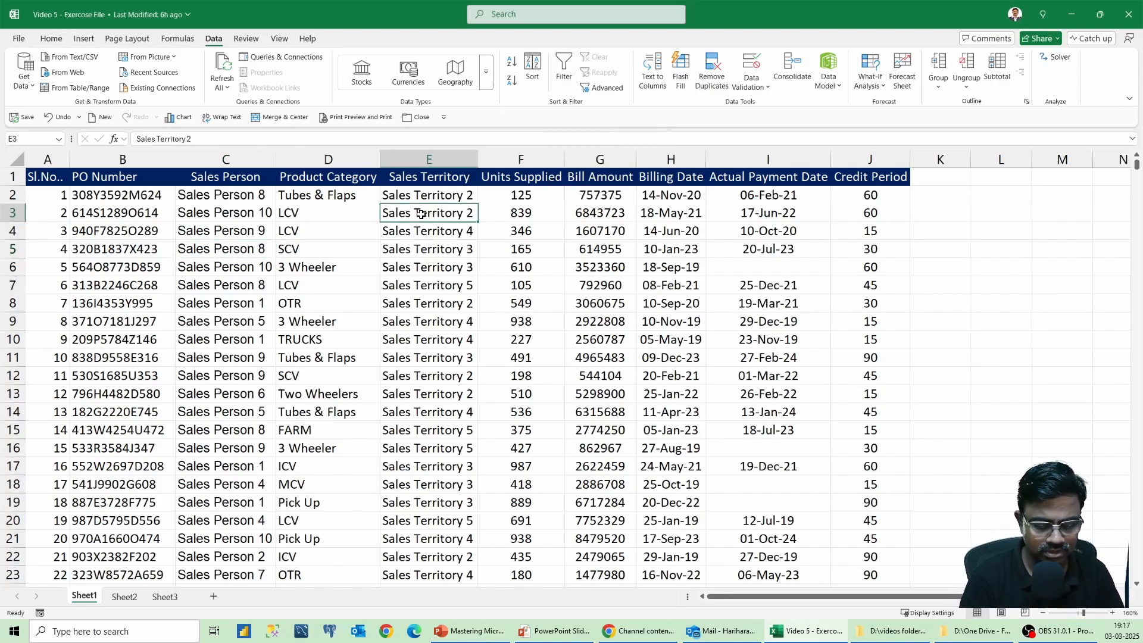
key("ctrl+shift+l")
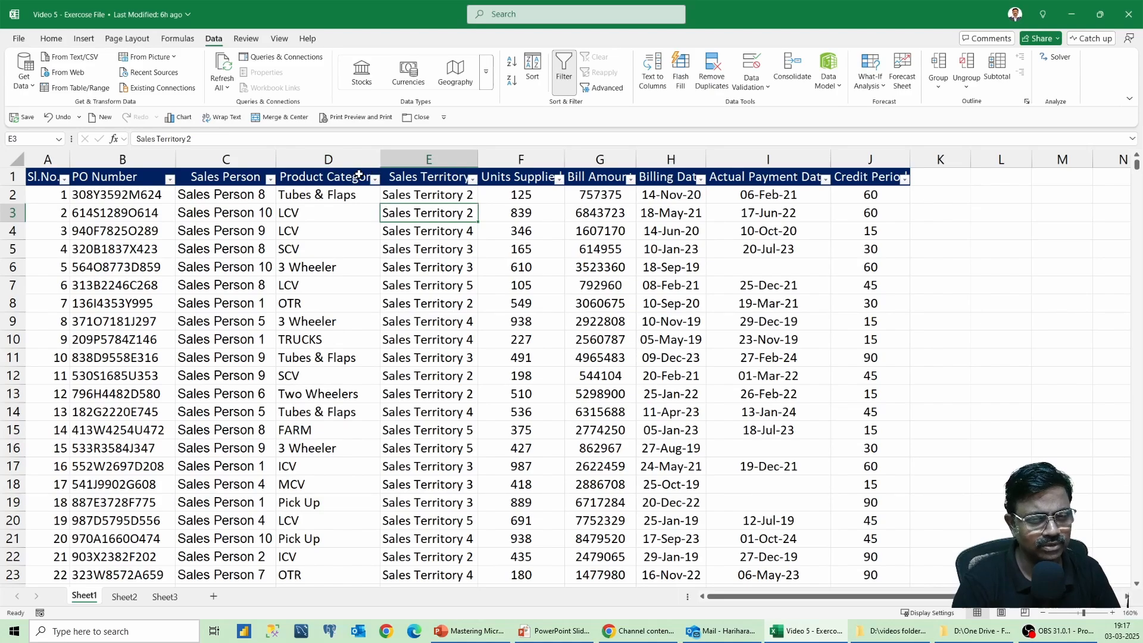
double_click(379, 176)
double_click(436, 176)
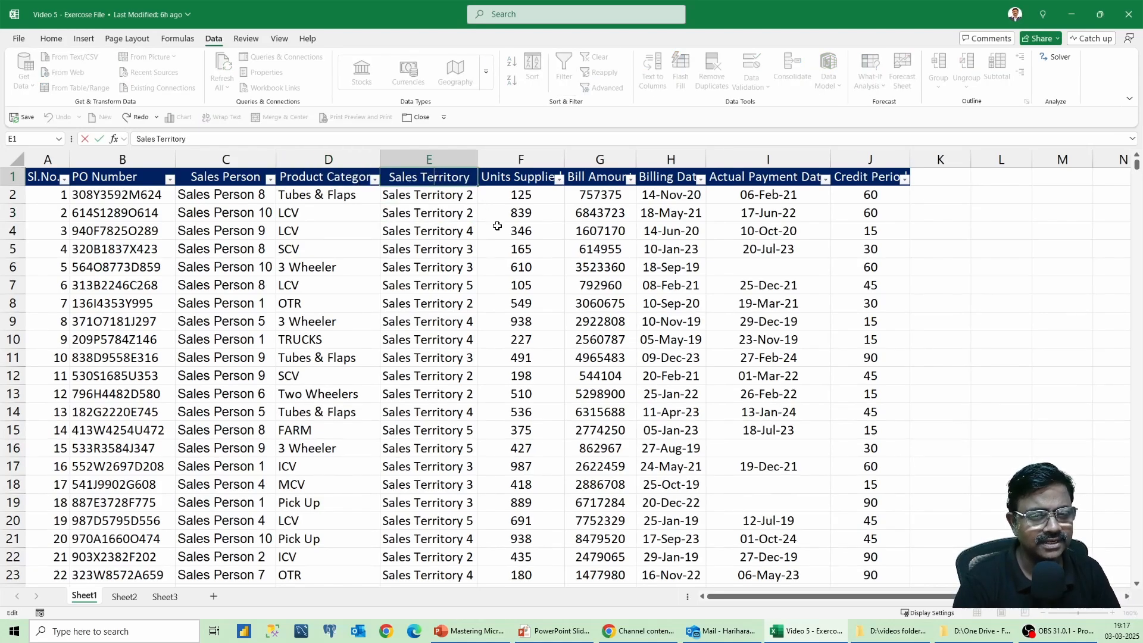
left_click(521, 177)
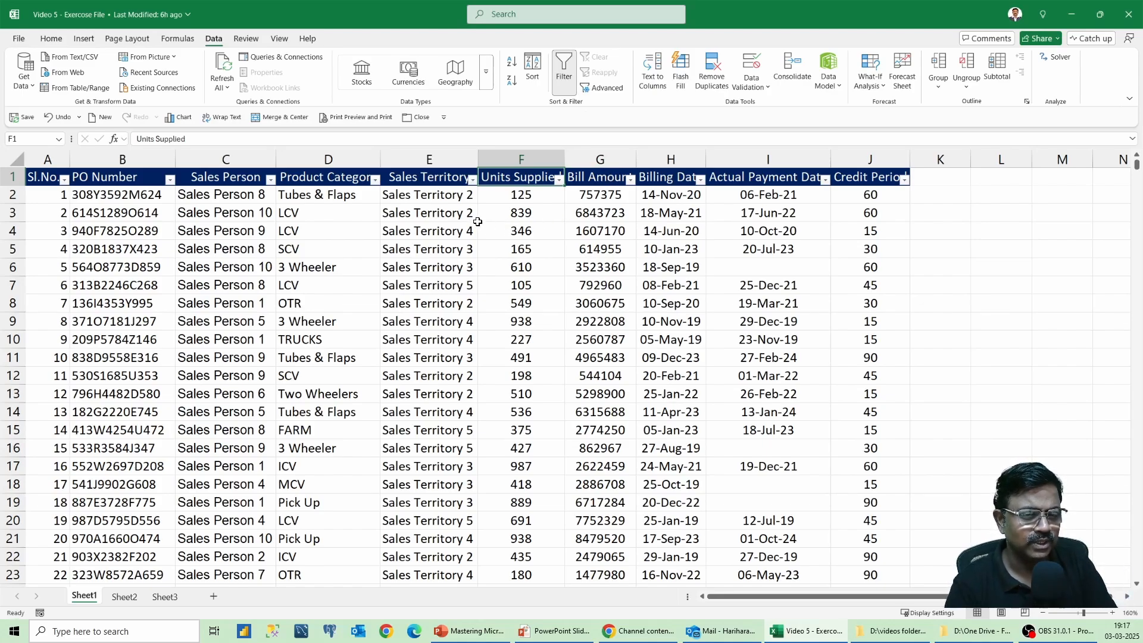
left_click(343, 177)
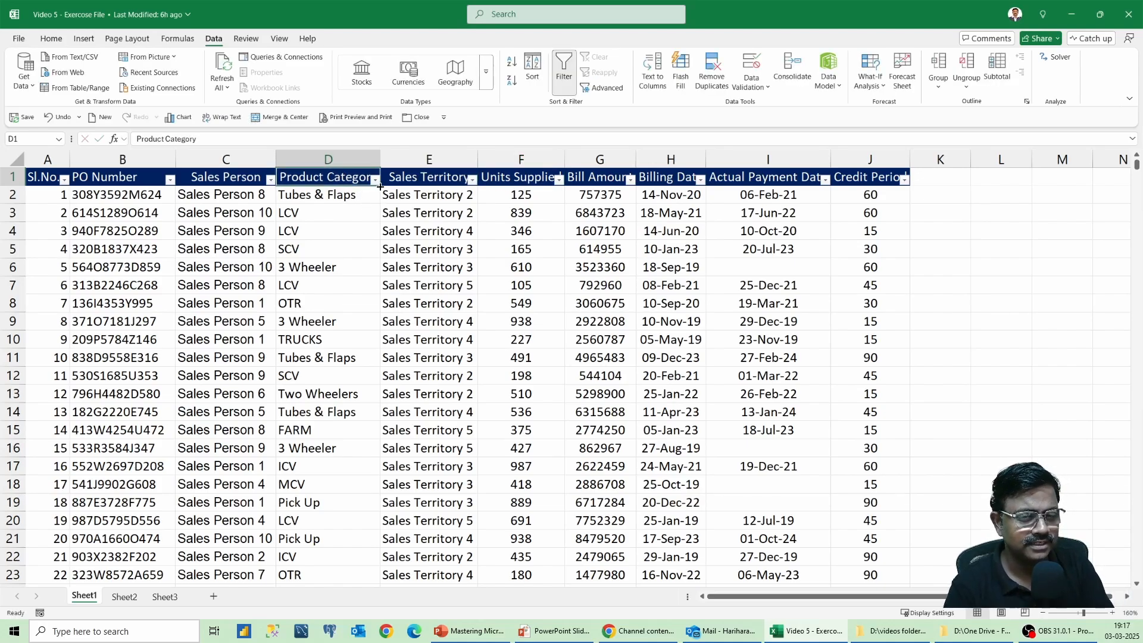
right_click(556, 344)
left_click(492, 288)
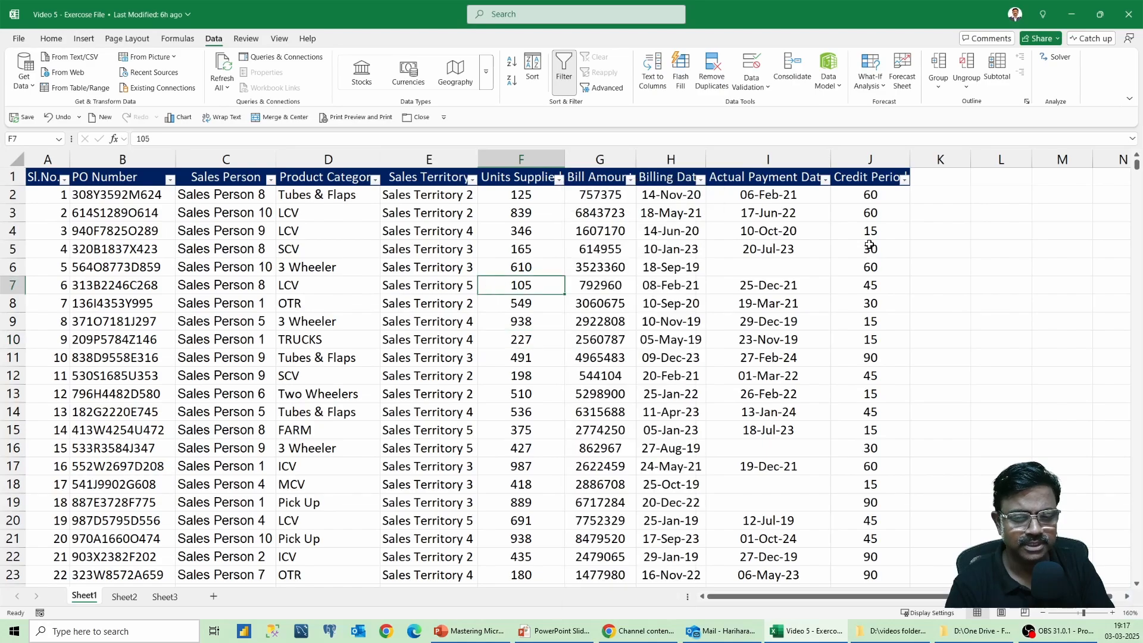
left_click(914, 234)
left_click(1050, 234)
left_click(994, 233)
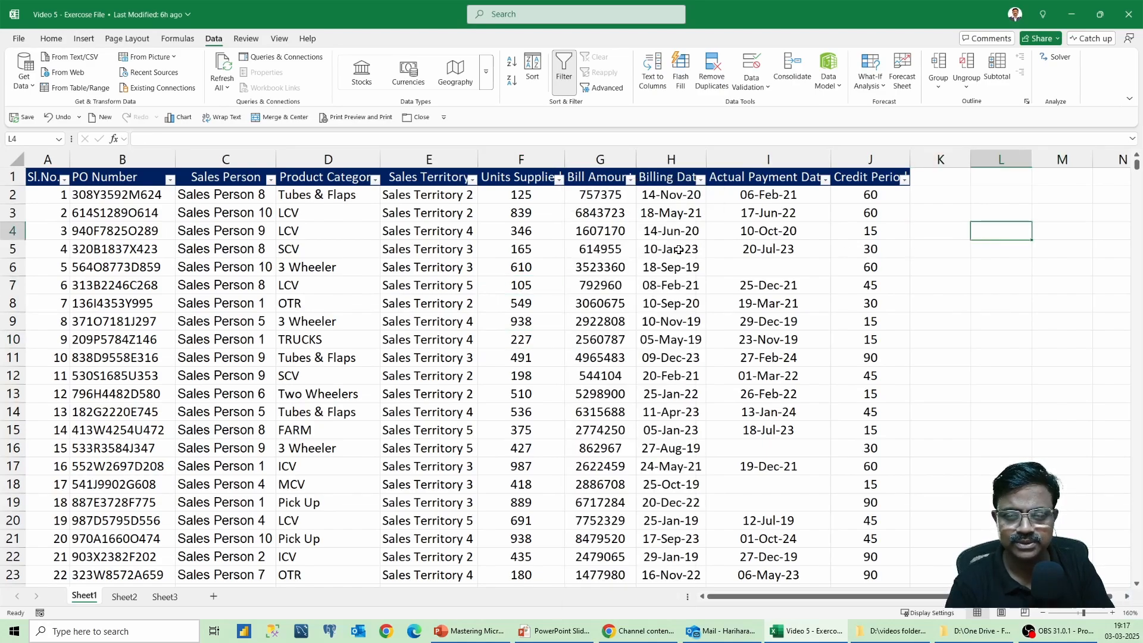
Step: Filter the Product Category column to show only the LCV records
left_click(376, 181)
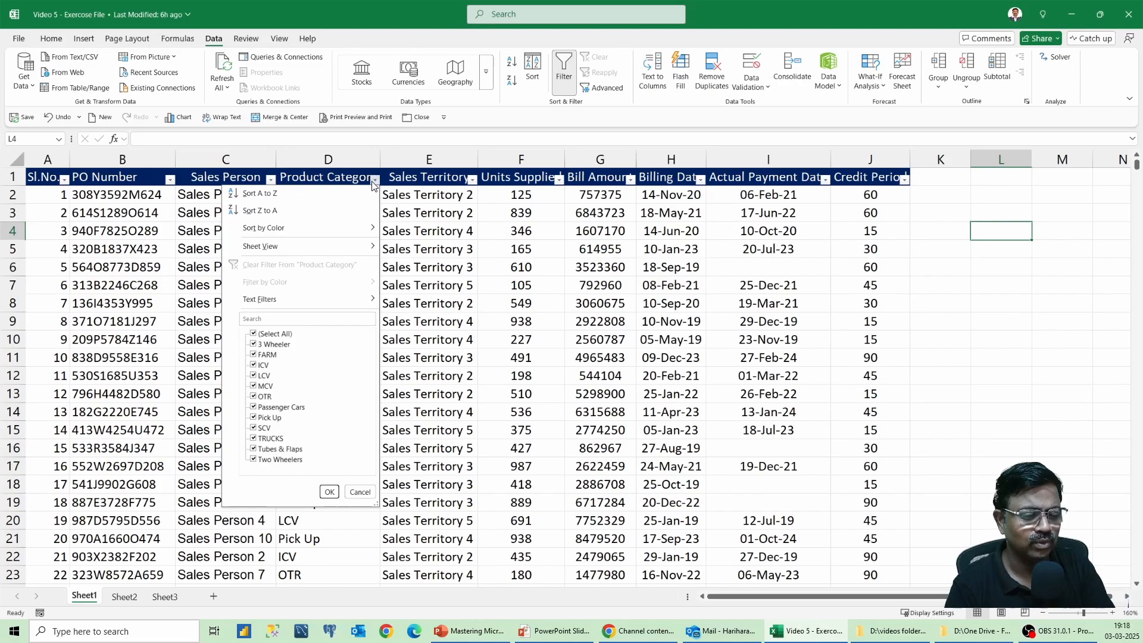
mouse_move(339, 299)
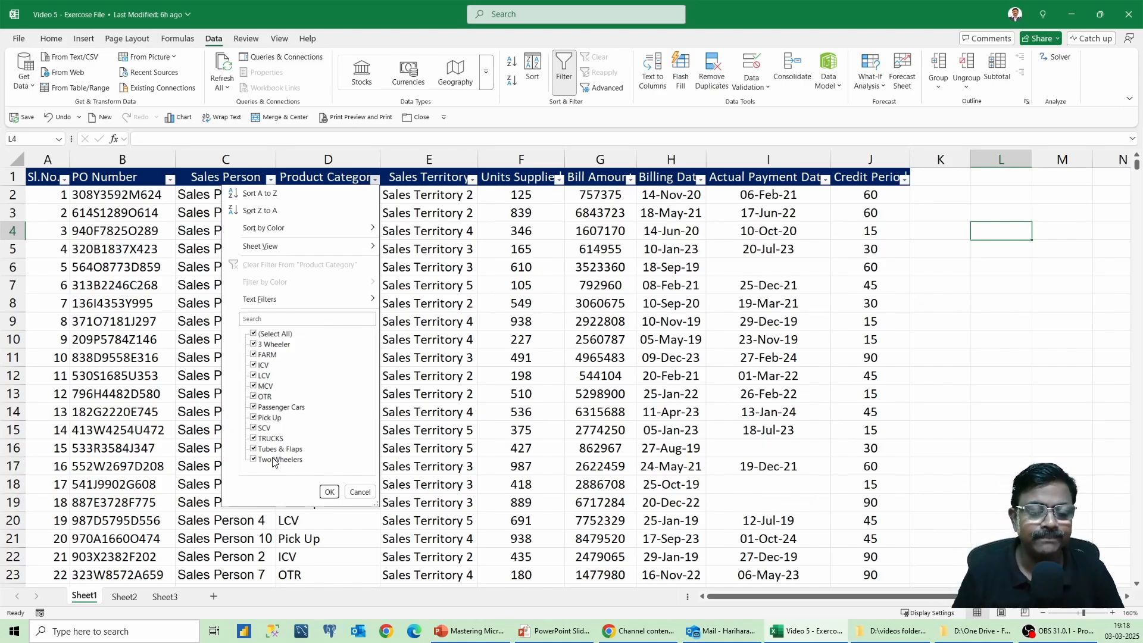
left_click(254, 336)
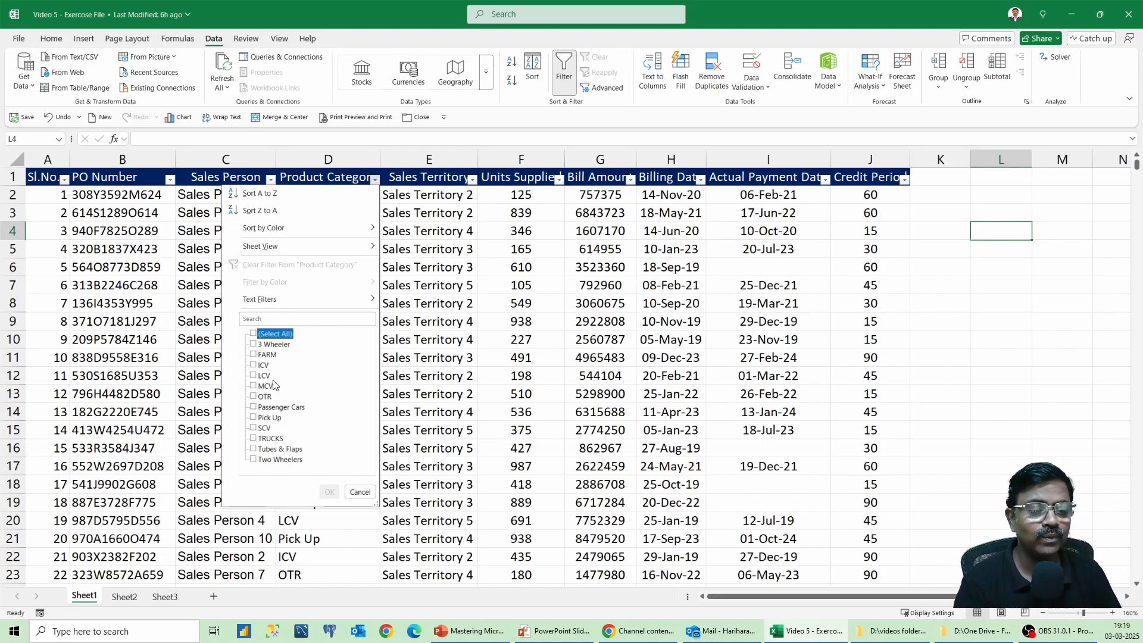
left_click(254, 376)
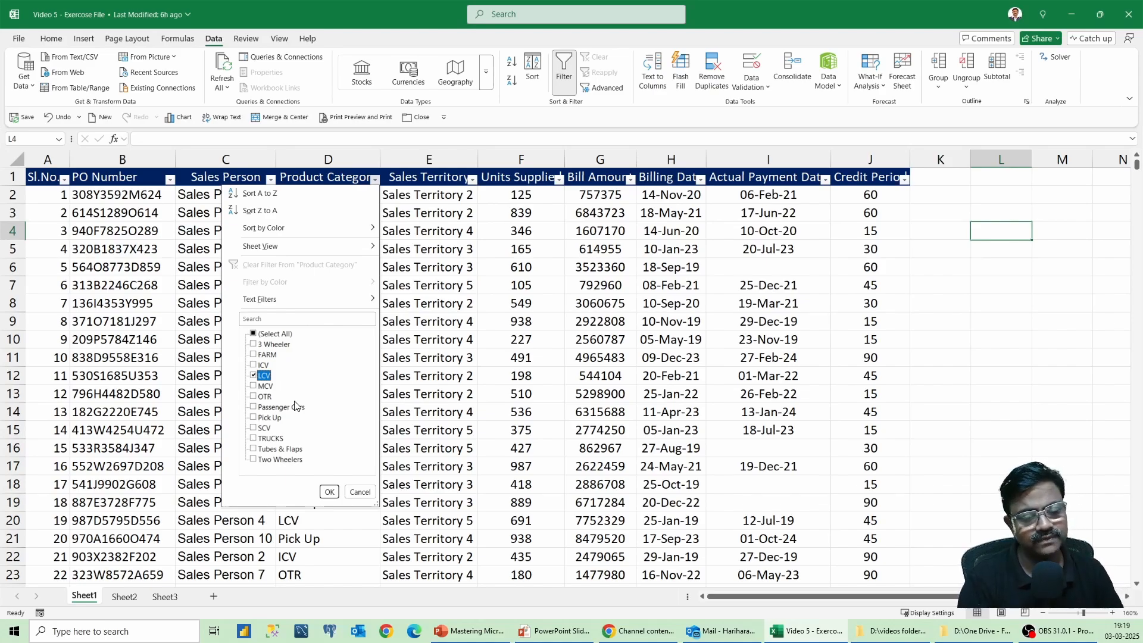
left_click(330, 492)
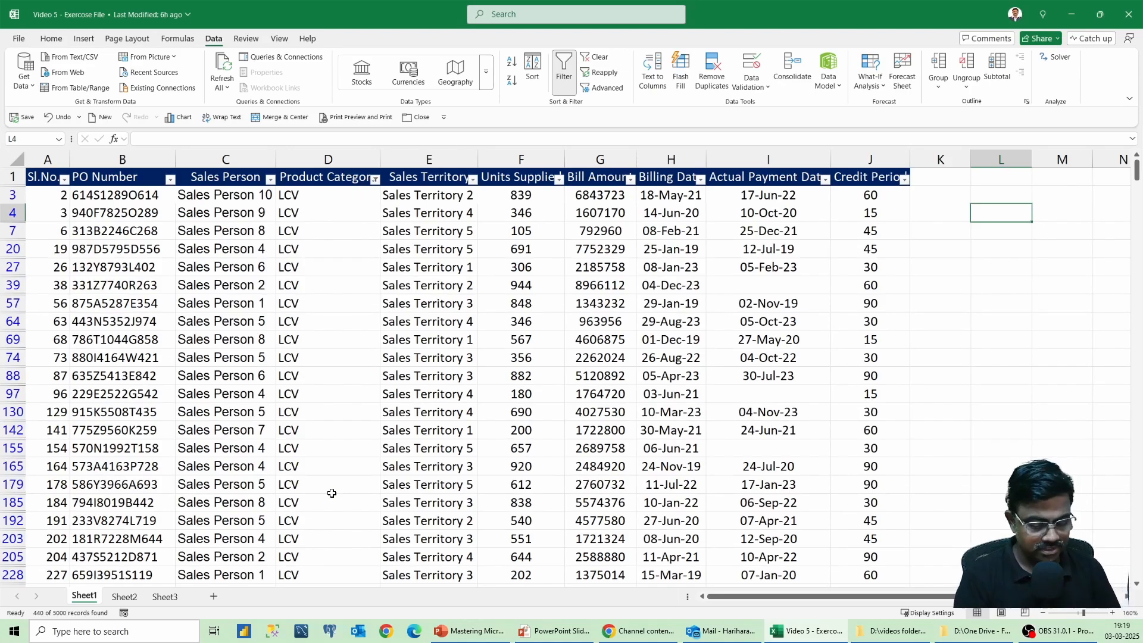
Step: Undo the LCV filter and search the Product Category filter values for lcv and for cv
key("ctrl+z")
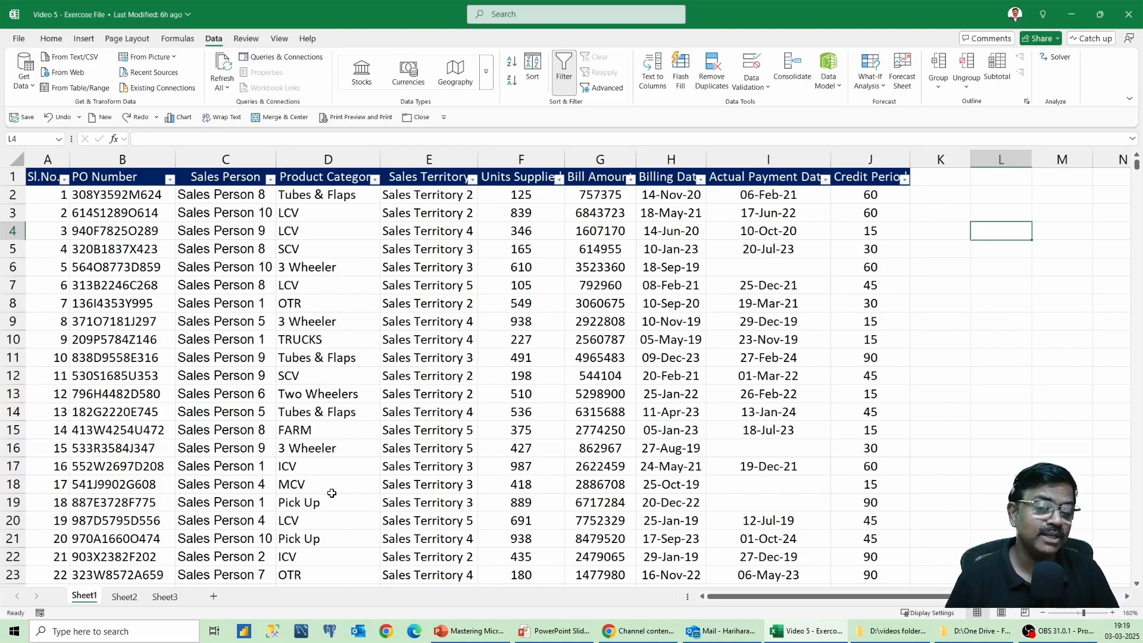
left_click(375, 181)
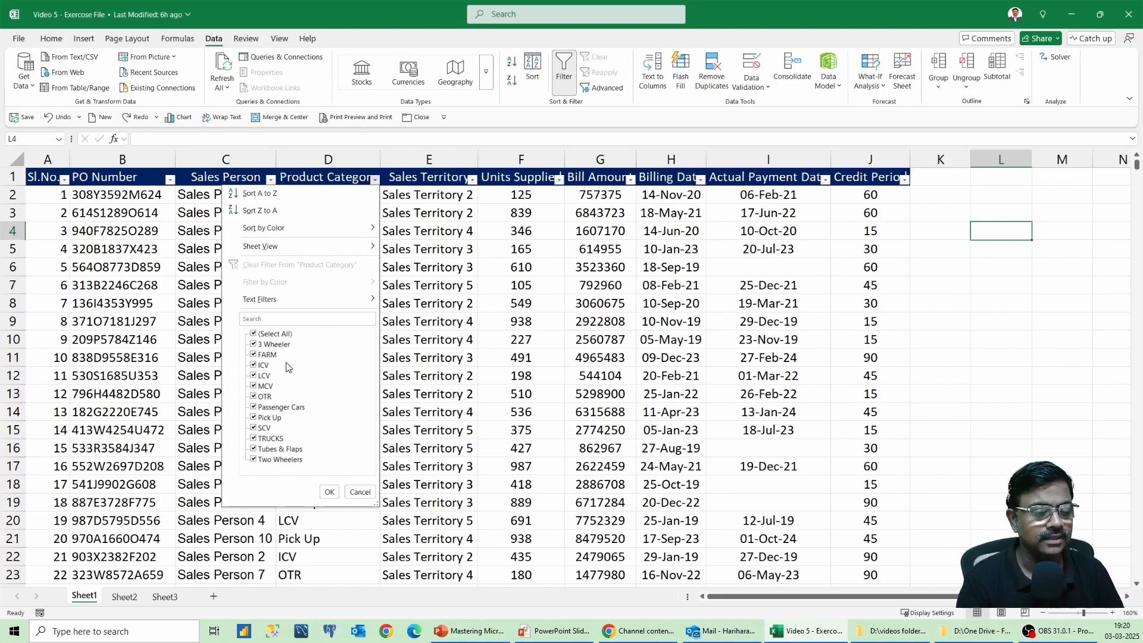
left_click(262, 320)
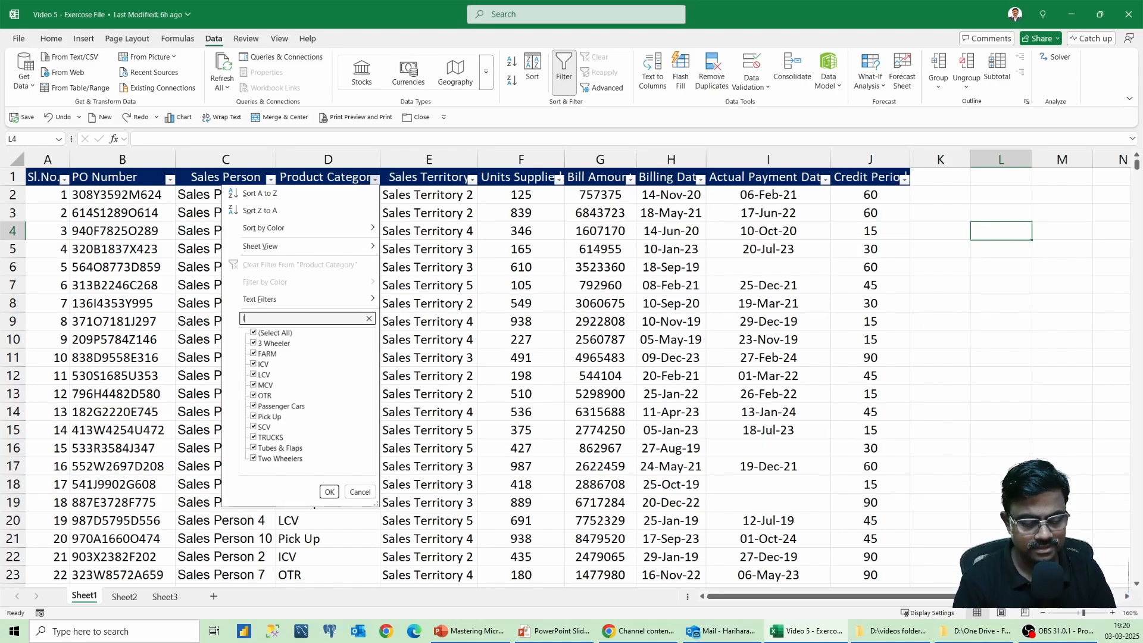
type("lcv")
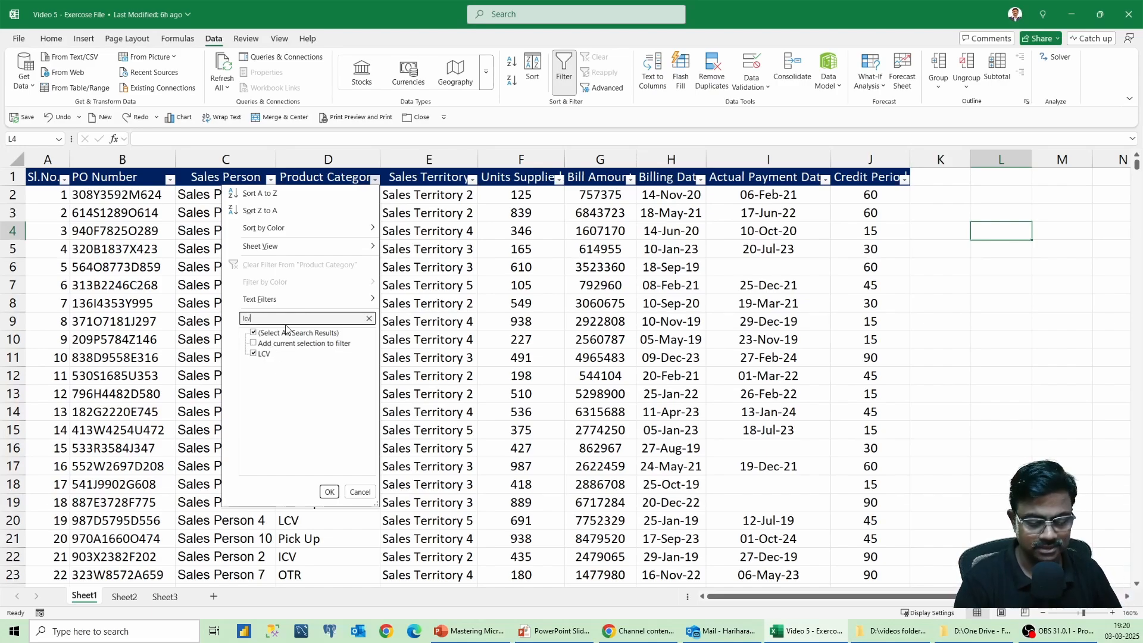
key("BackSpace")
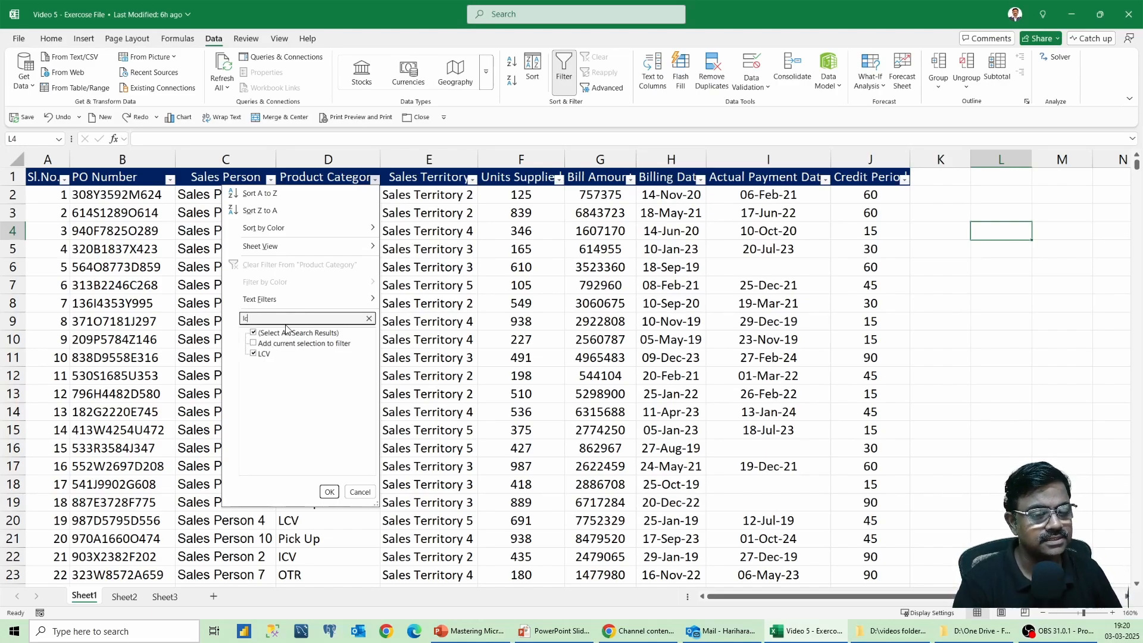
key("BackSpace")
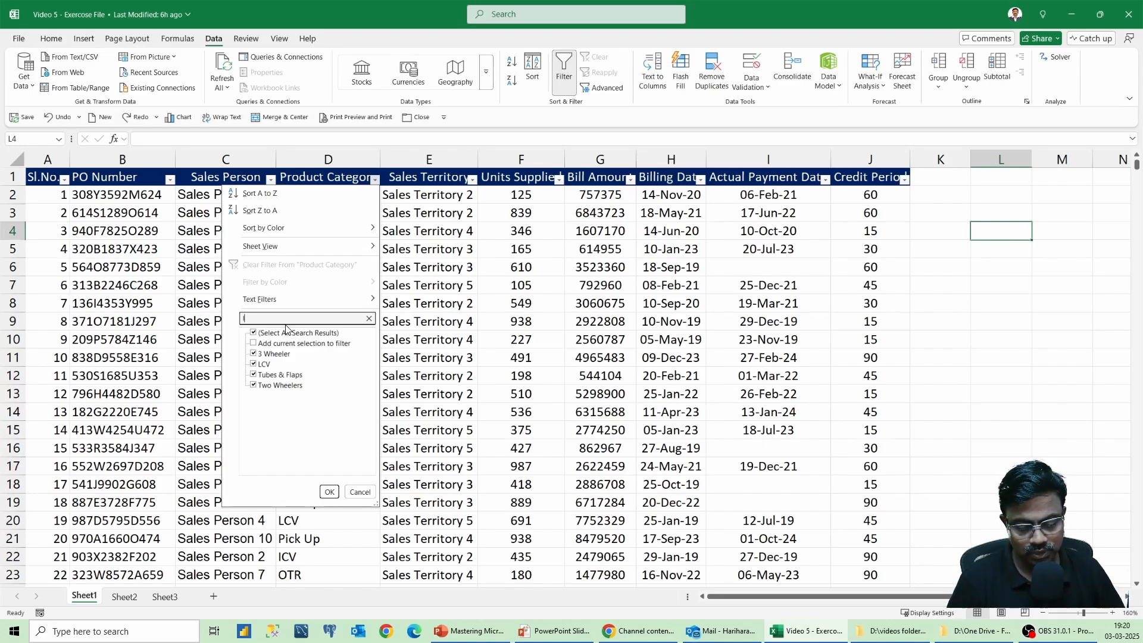
key("BackSpace")
type("cv")
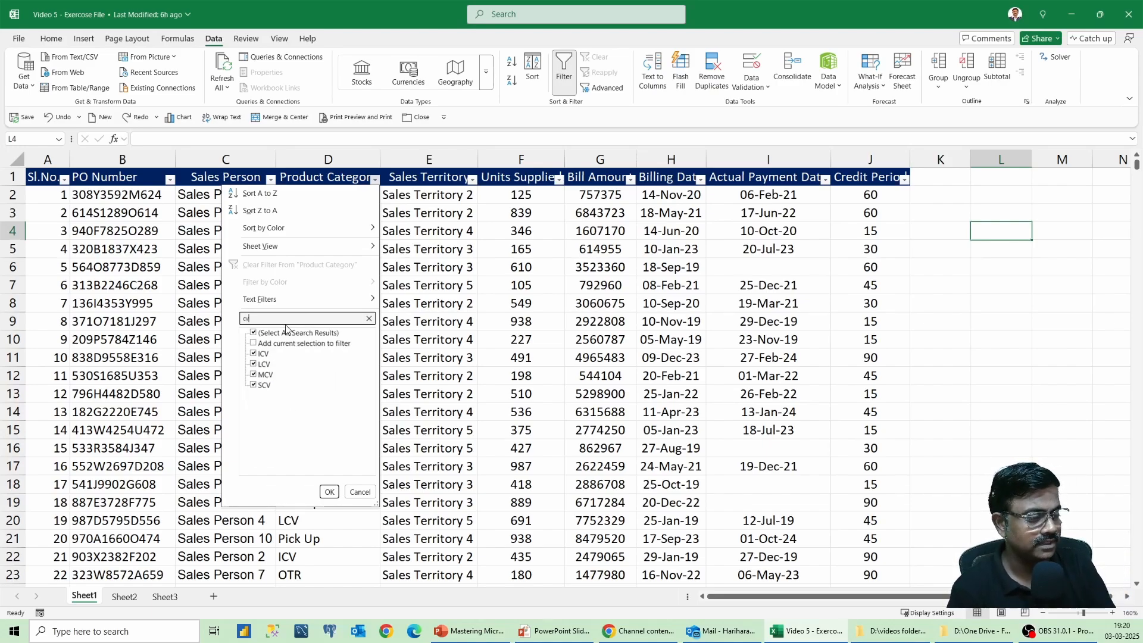
Step: Replace the search term with lcv and filter the Product Category column to the matching records
key("BackSpace")
key("BackSpace")
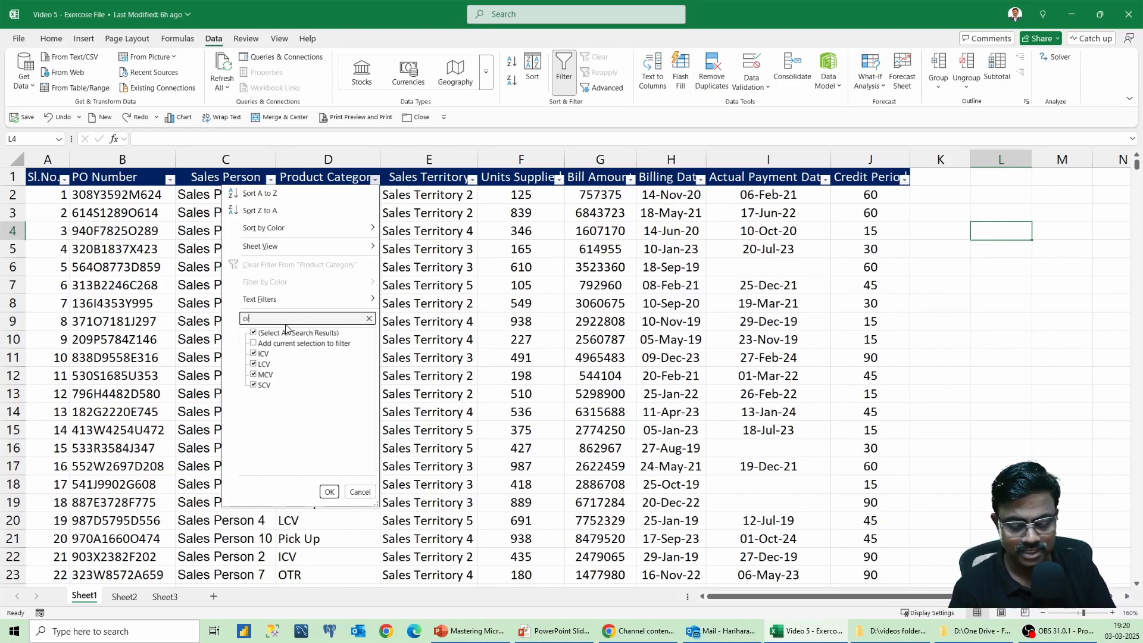
type("lcv")
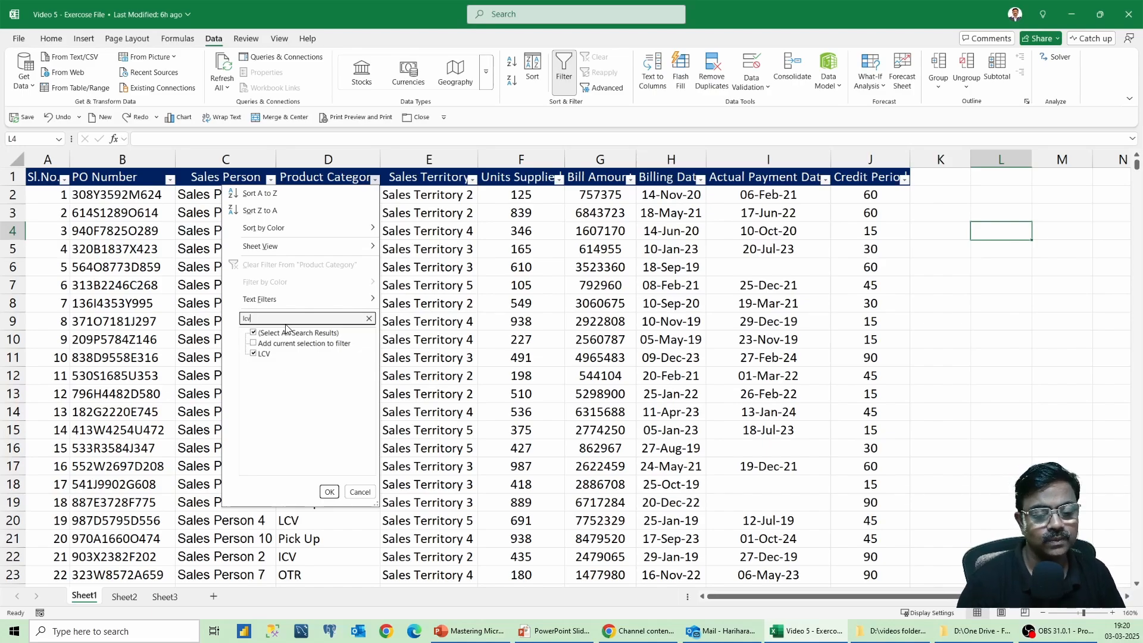
left_click(330, 492)
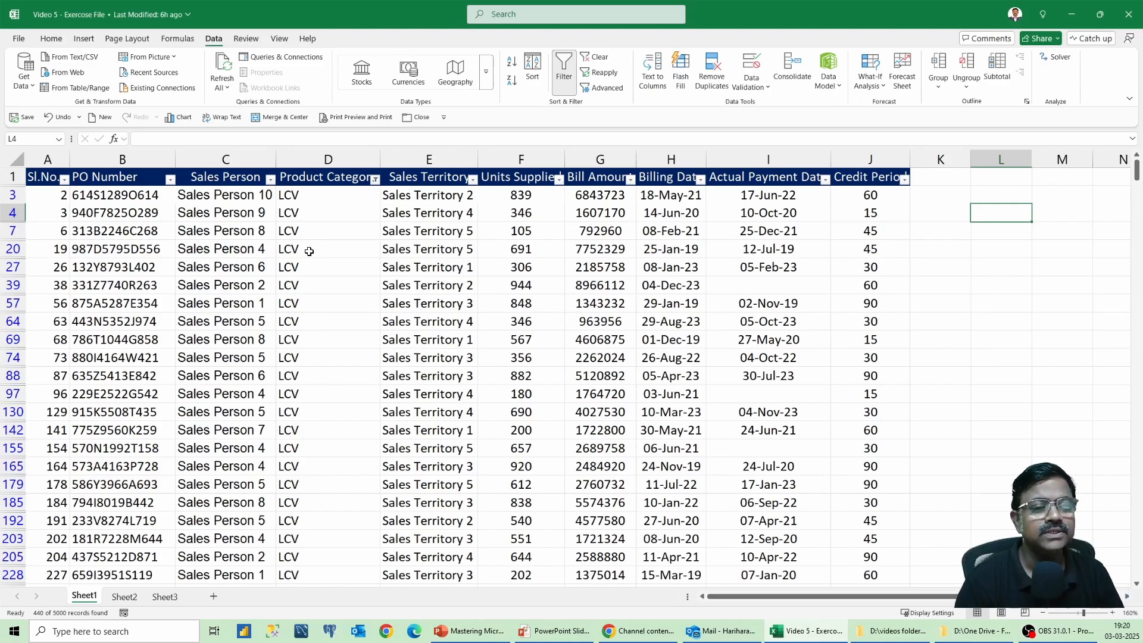
Step: Filter the Product Category column with a text filter for categories that begin with t
left_click(375, 179)
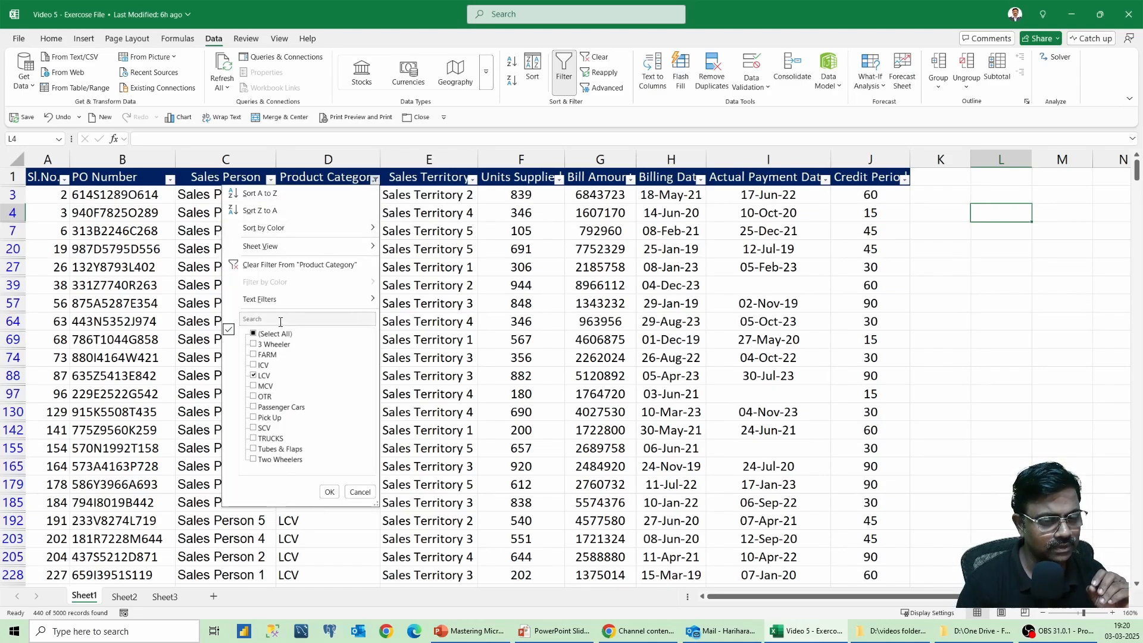
mouse_move(264, 303)
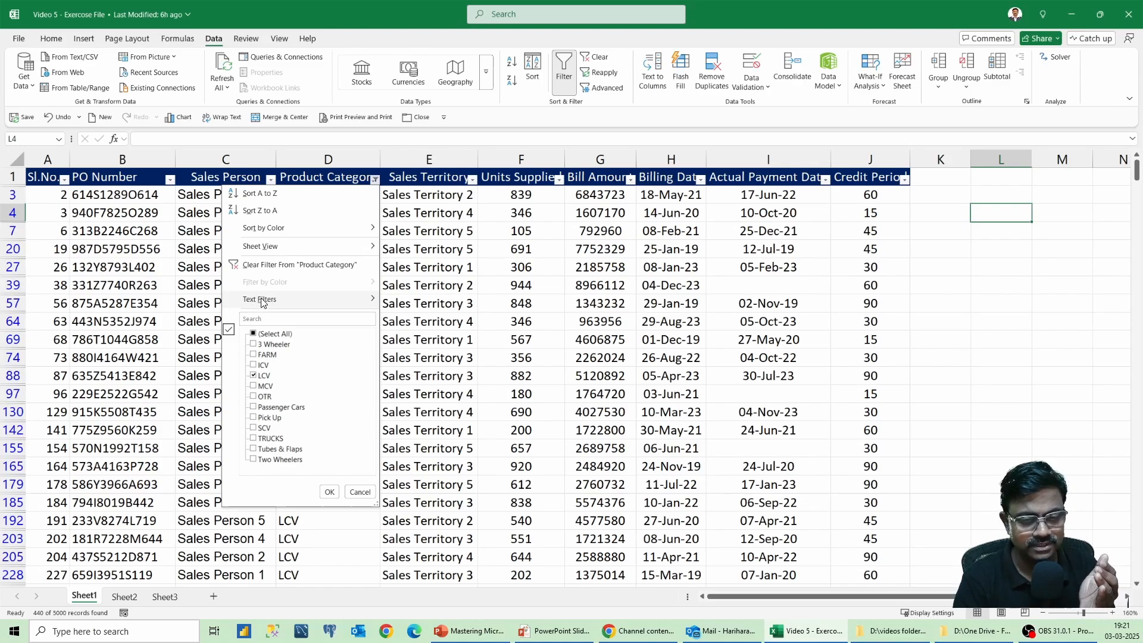
mouse_move(374, 300)
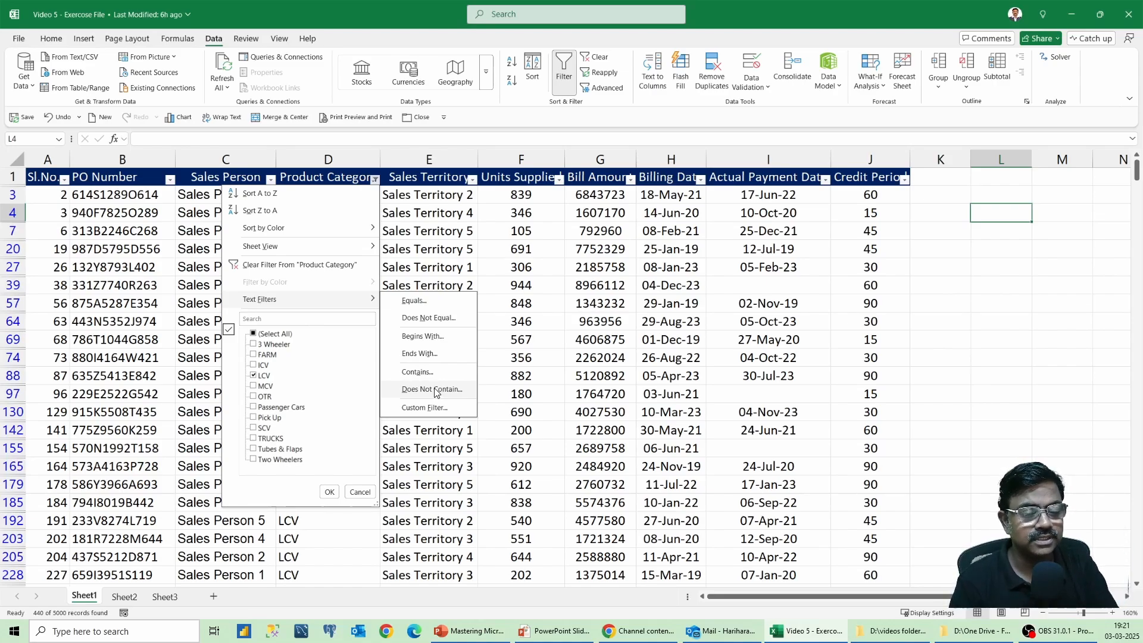
left_click(422, 337)
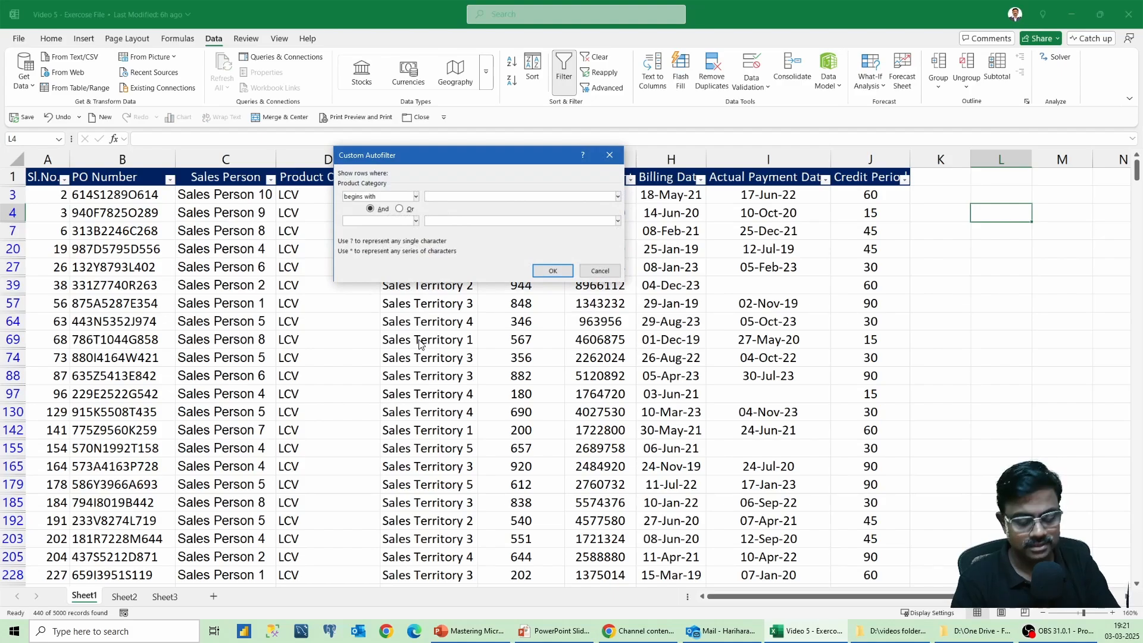
type("t")
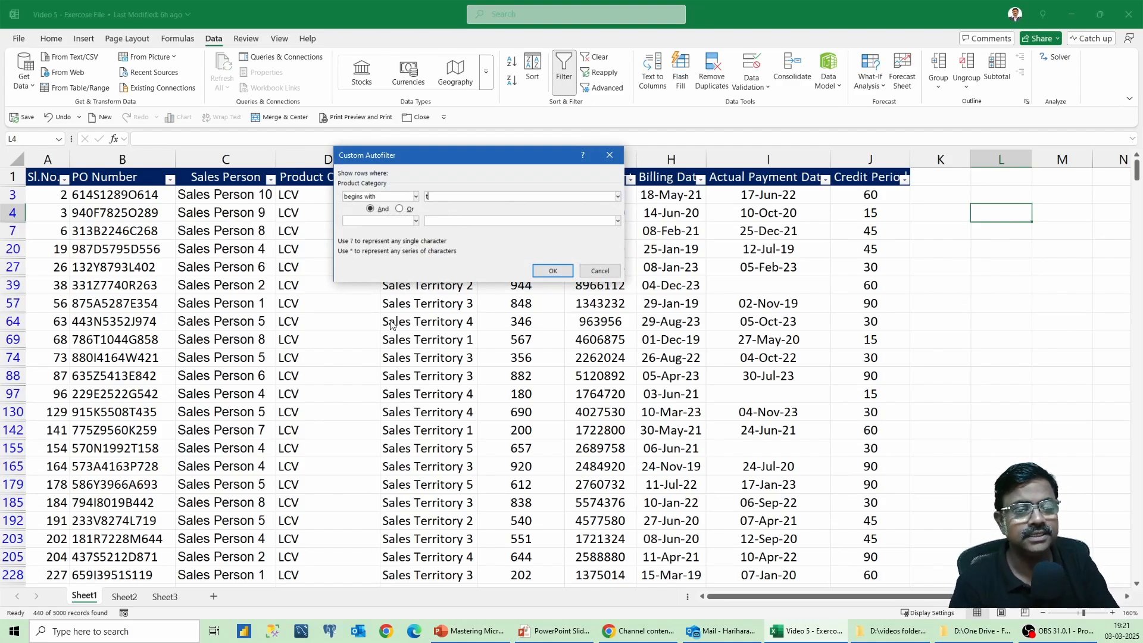
left_click(541, 269)
left_click(540, 268)
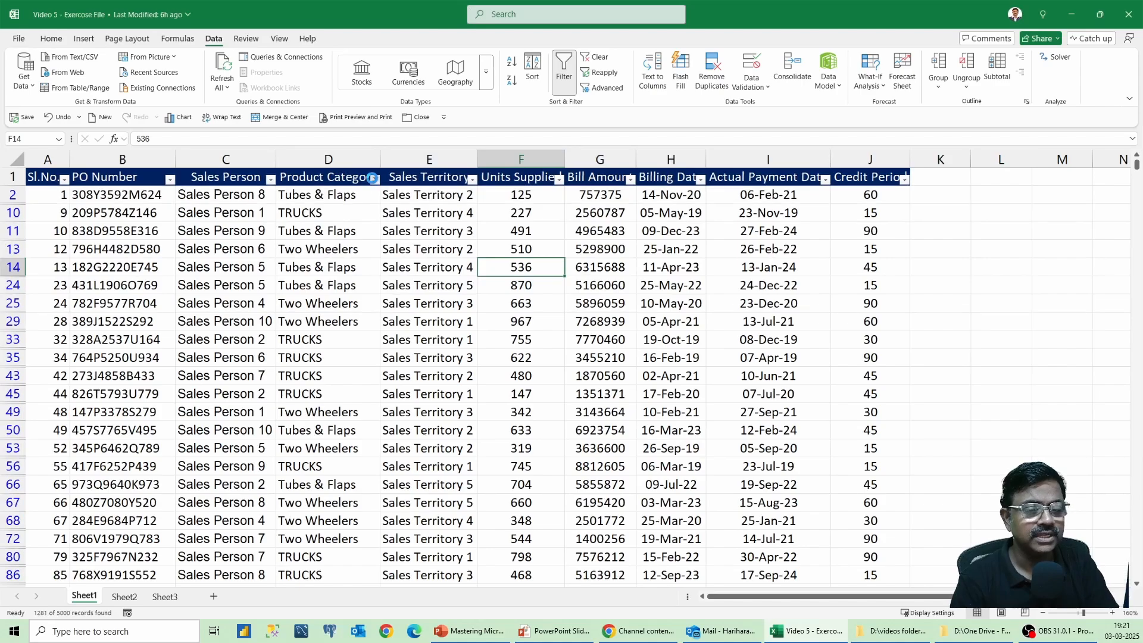
Step: Clear the filter from the Product Category column
left_click(374, 180)
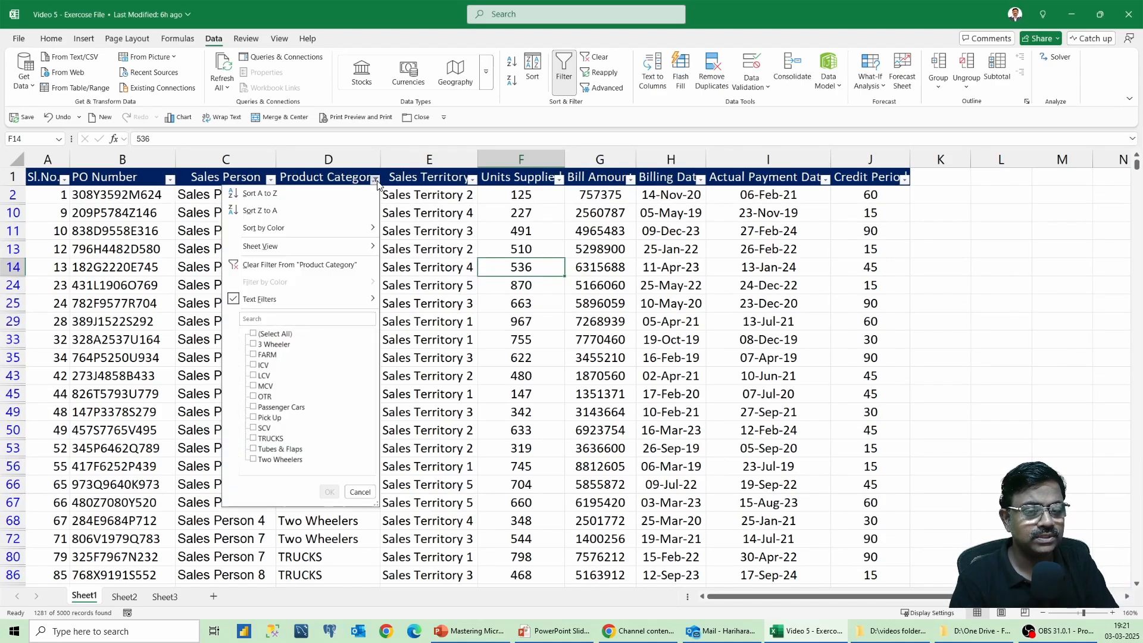
mouse_move(303, 305)
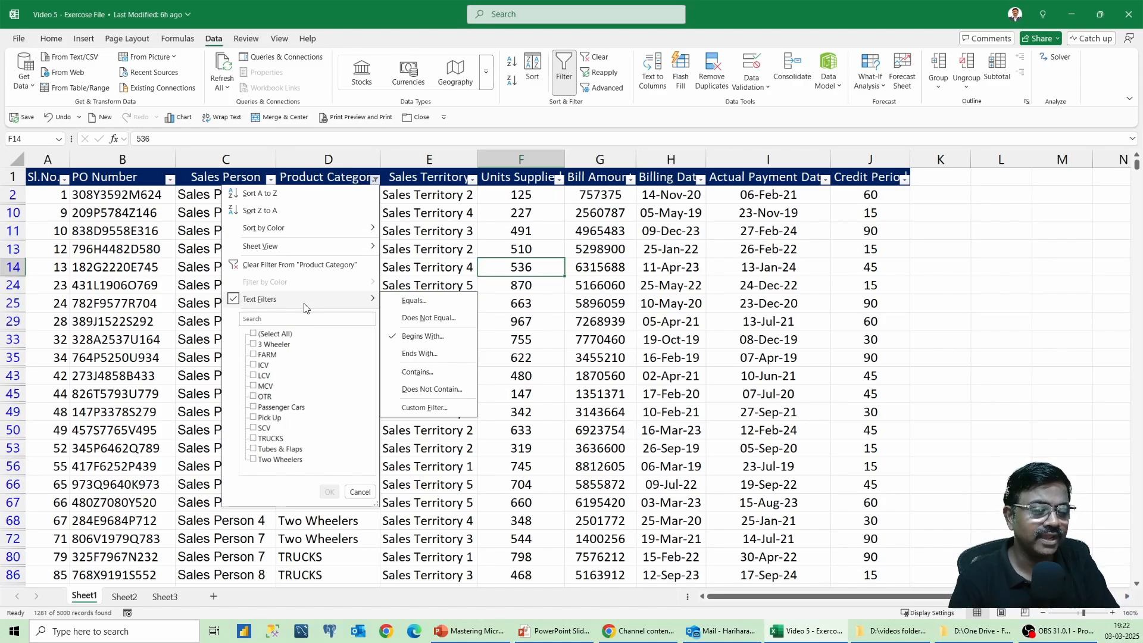
left_click(289, 266)
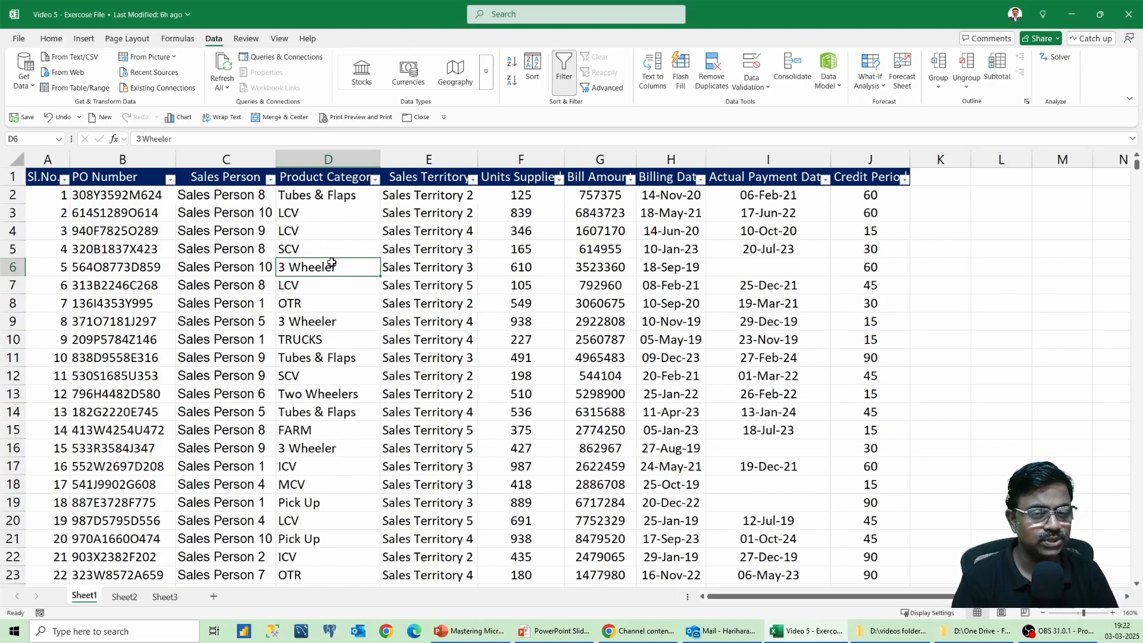
Step: Filter the Units Supplied column with a number filter for values greater than 800, and clear that filter again
left_click(528, 178)
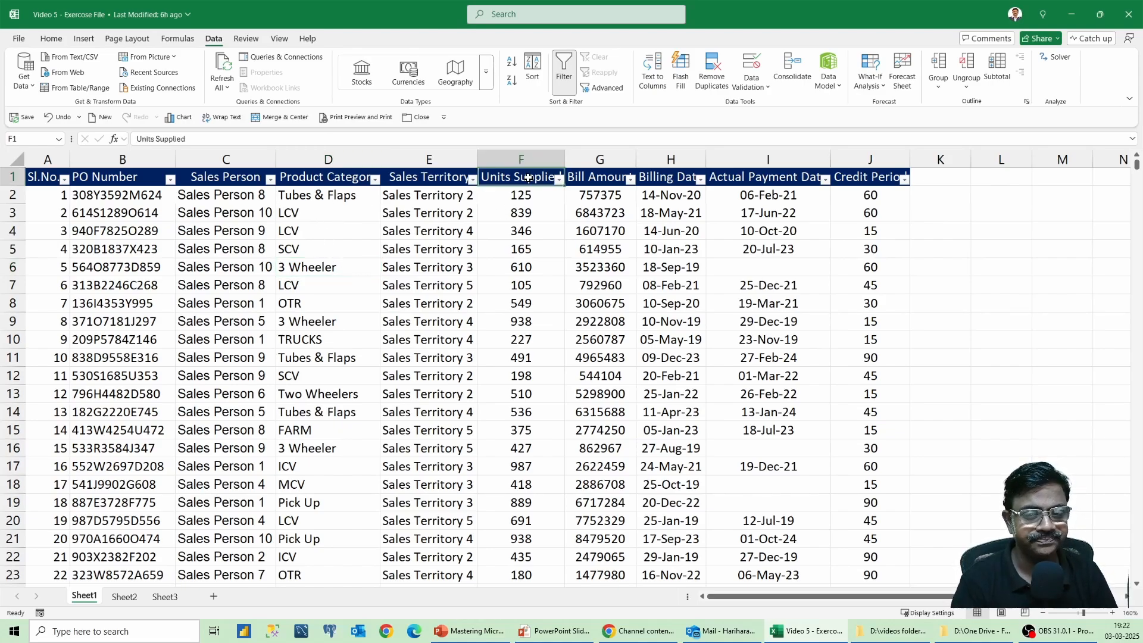
left_click(559, 179)
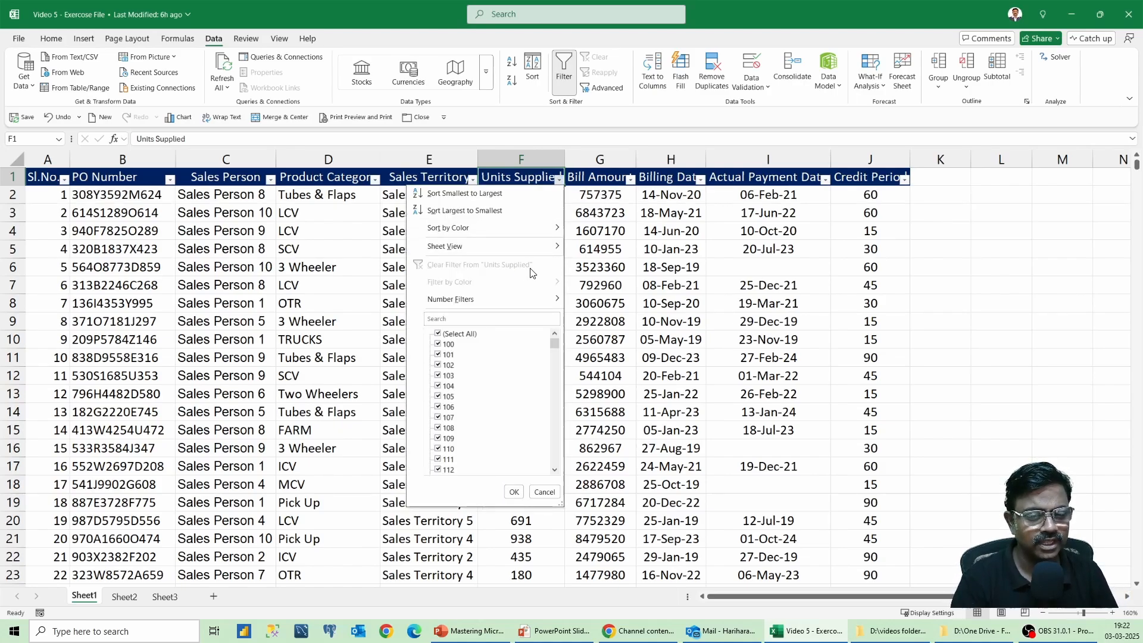
mouse_move(525, 306)
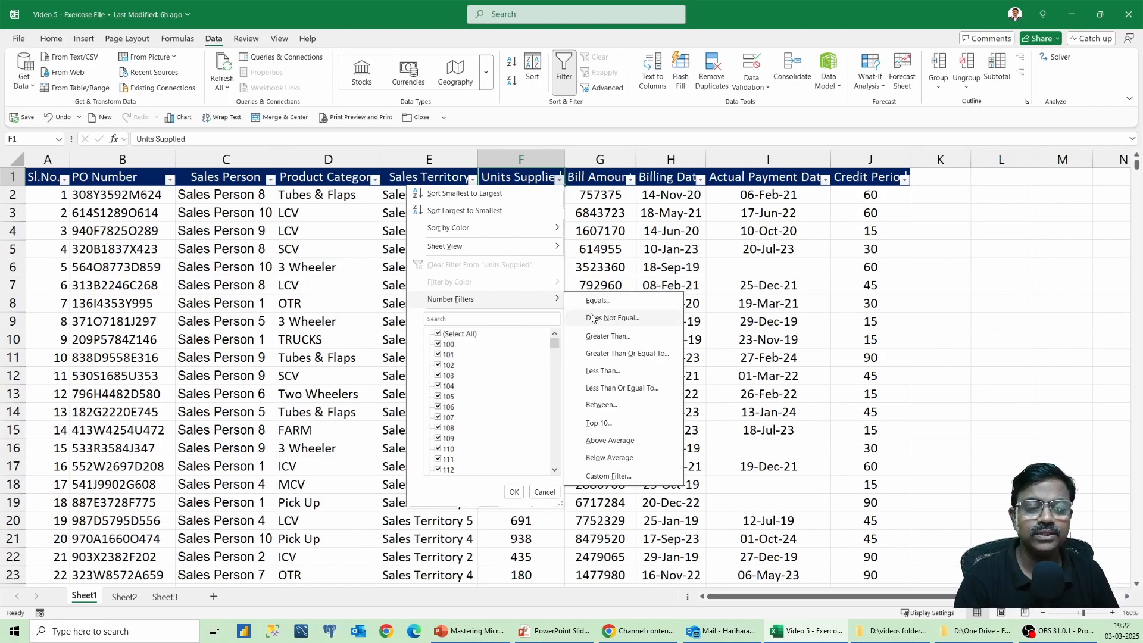
left_click(599, 337)
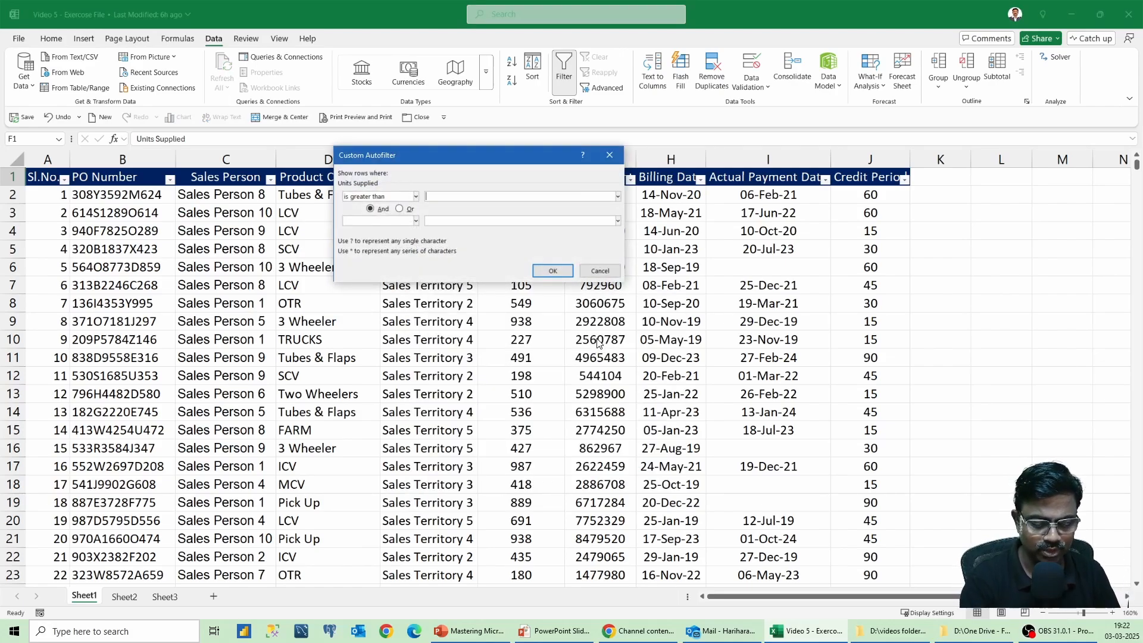
type("800")
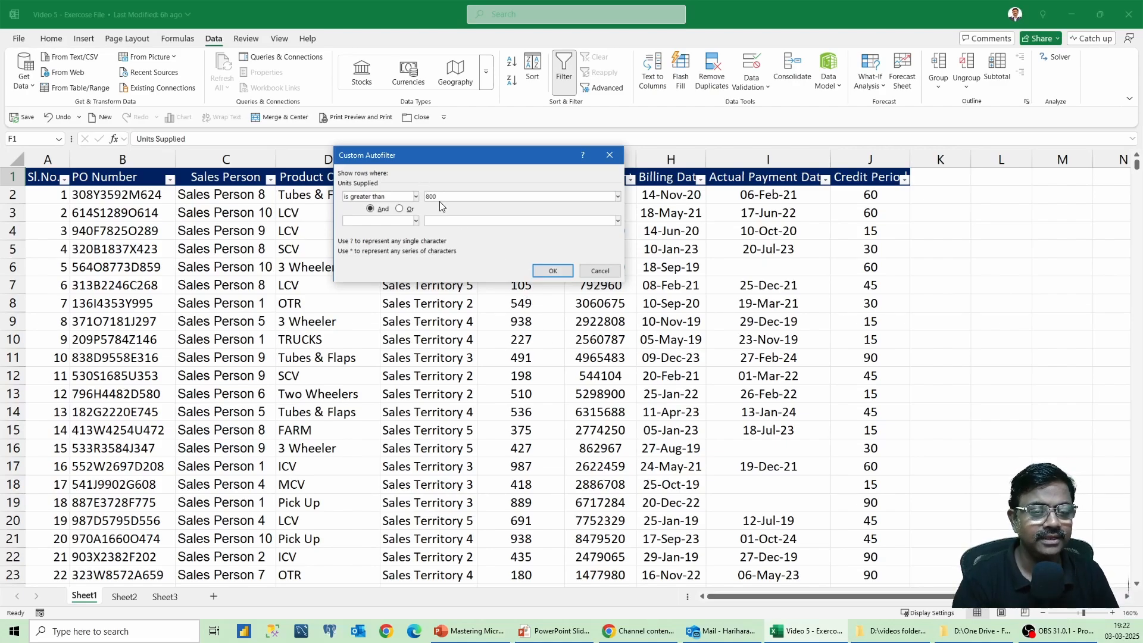
left_click(549, 271)
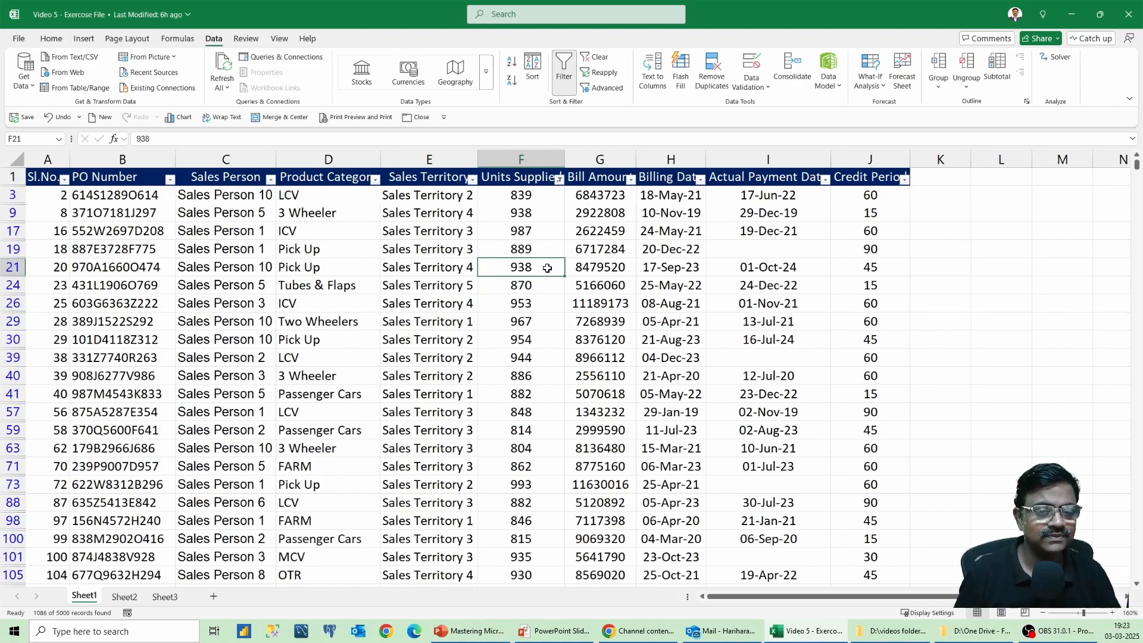
left_click(558, 182)
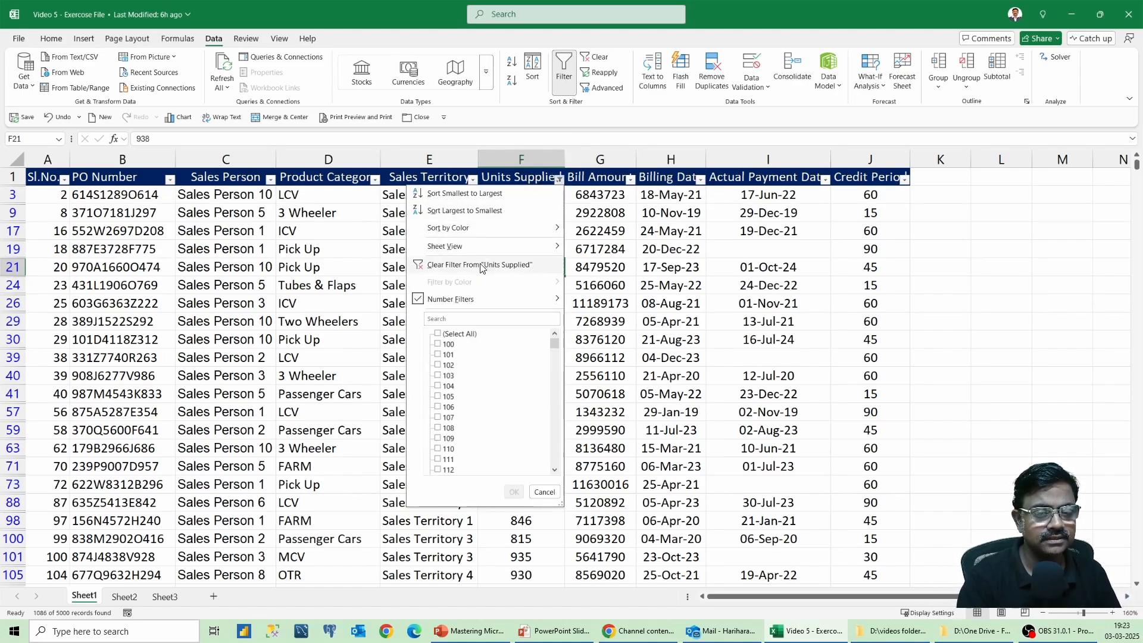
key("Escape")
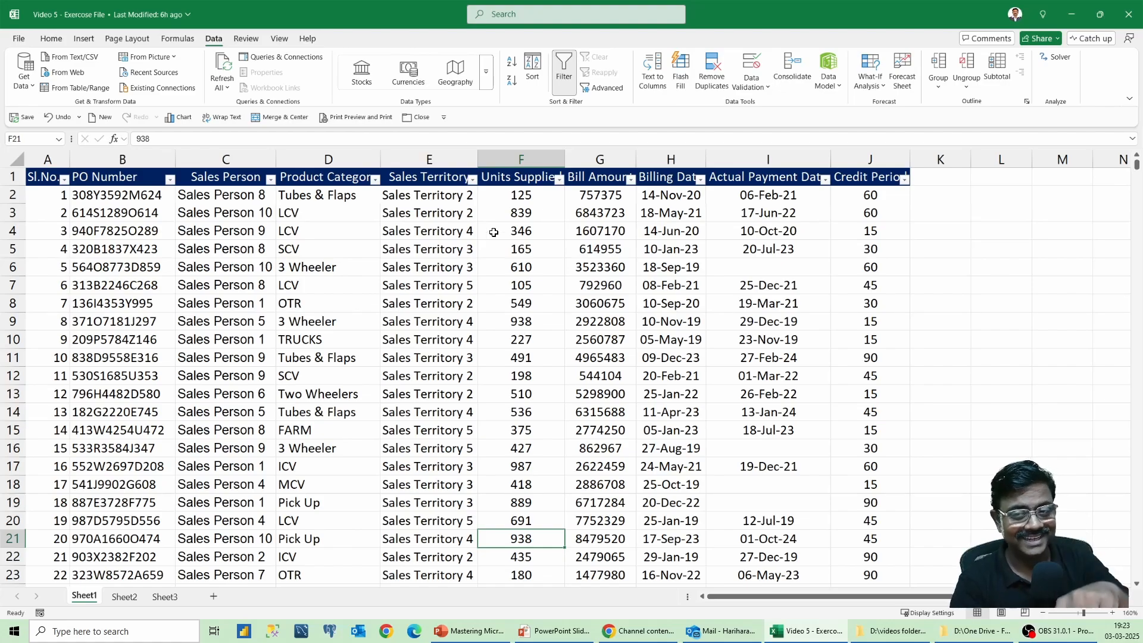
Step: Compare the filter options offered for the Billing Date, Units Supplied and Product Category columns
left_click(667, 178)
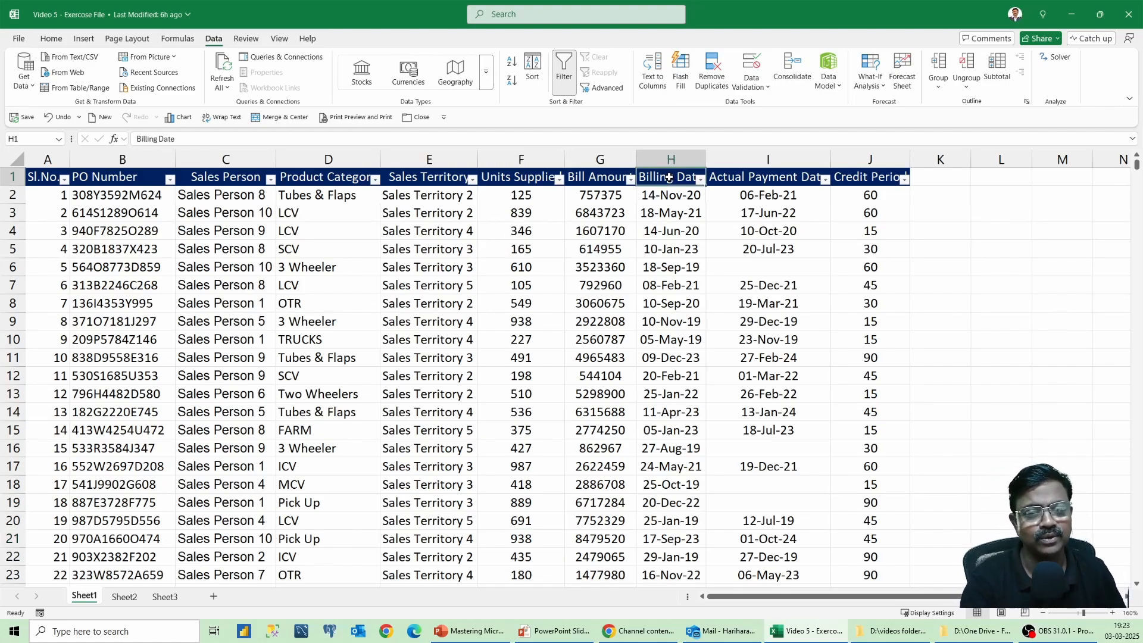
left_click(701, 180)
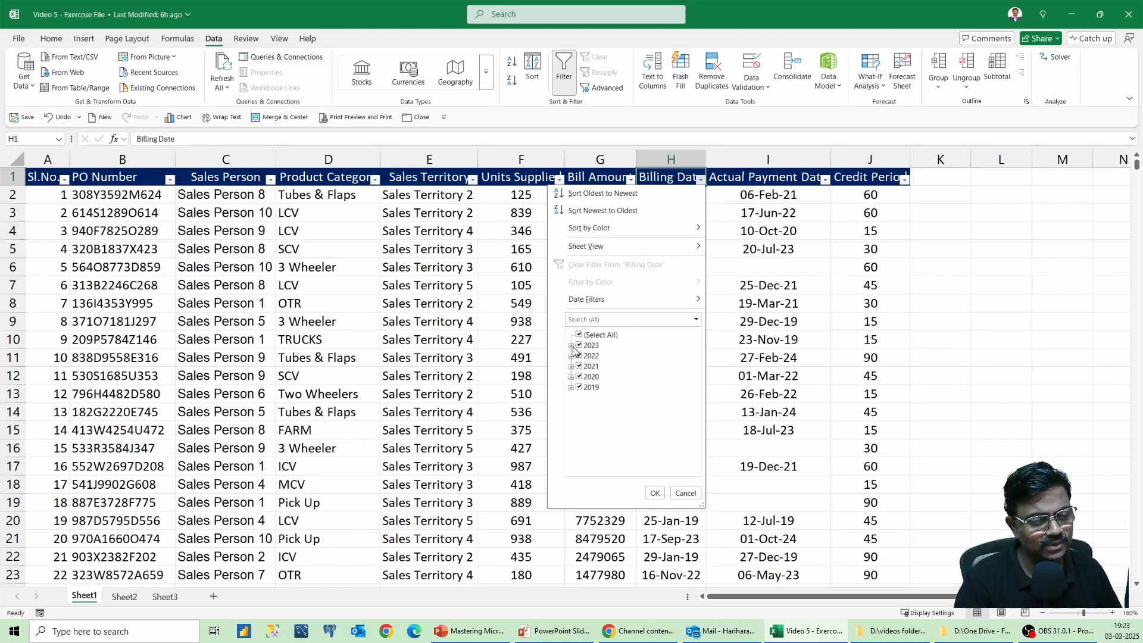
left_click(543, 185)
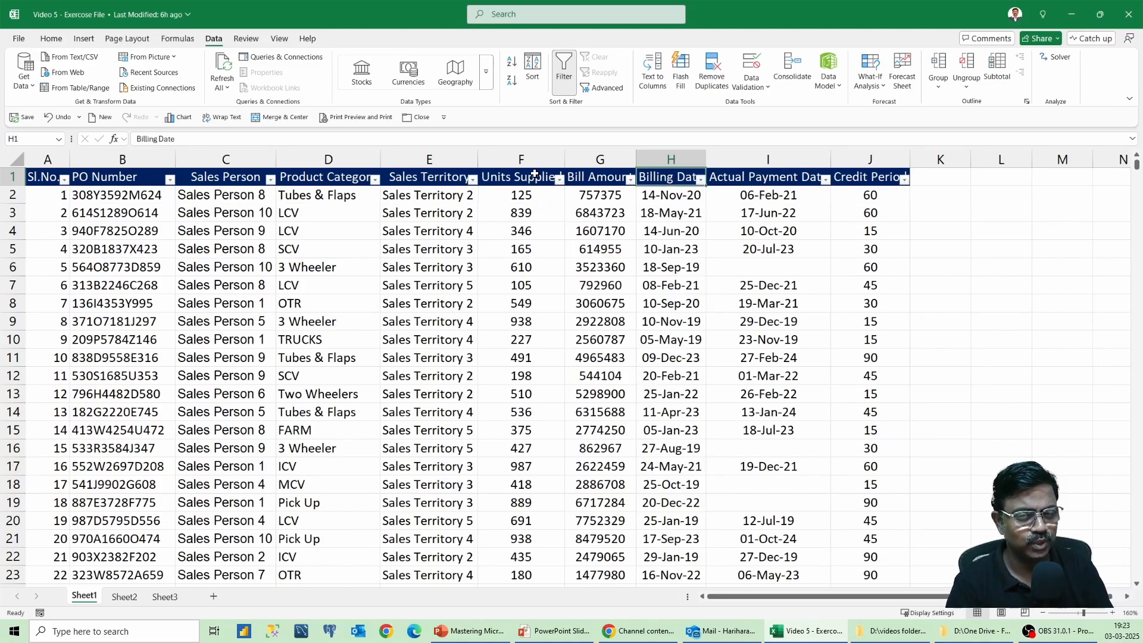
left_click(552, 177)
left_click(559, 179)
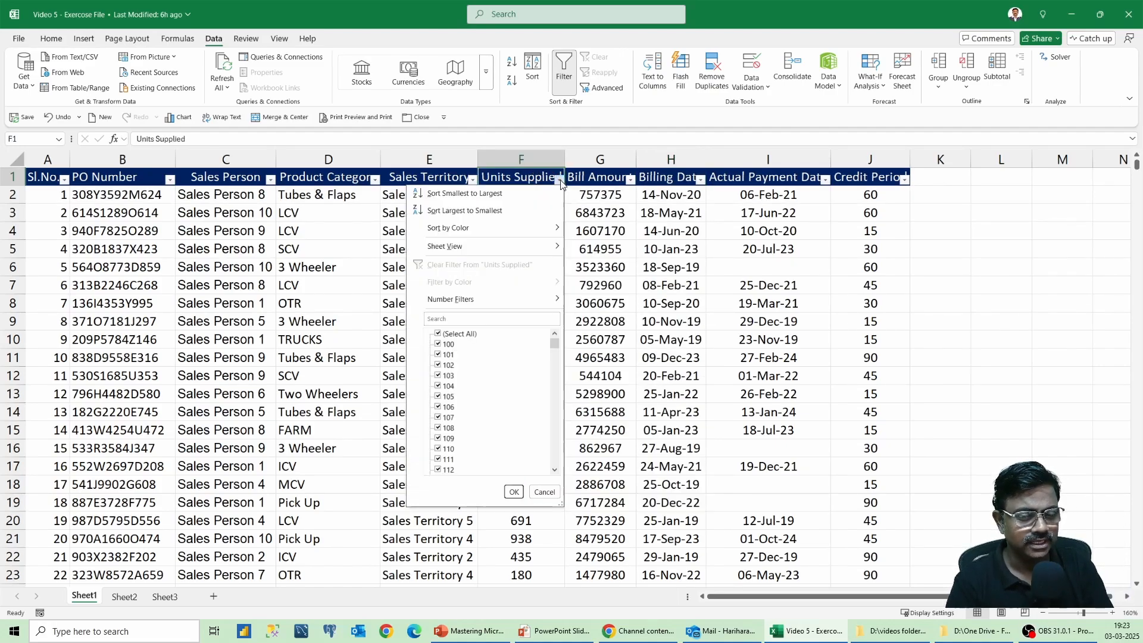
key("Escape")
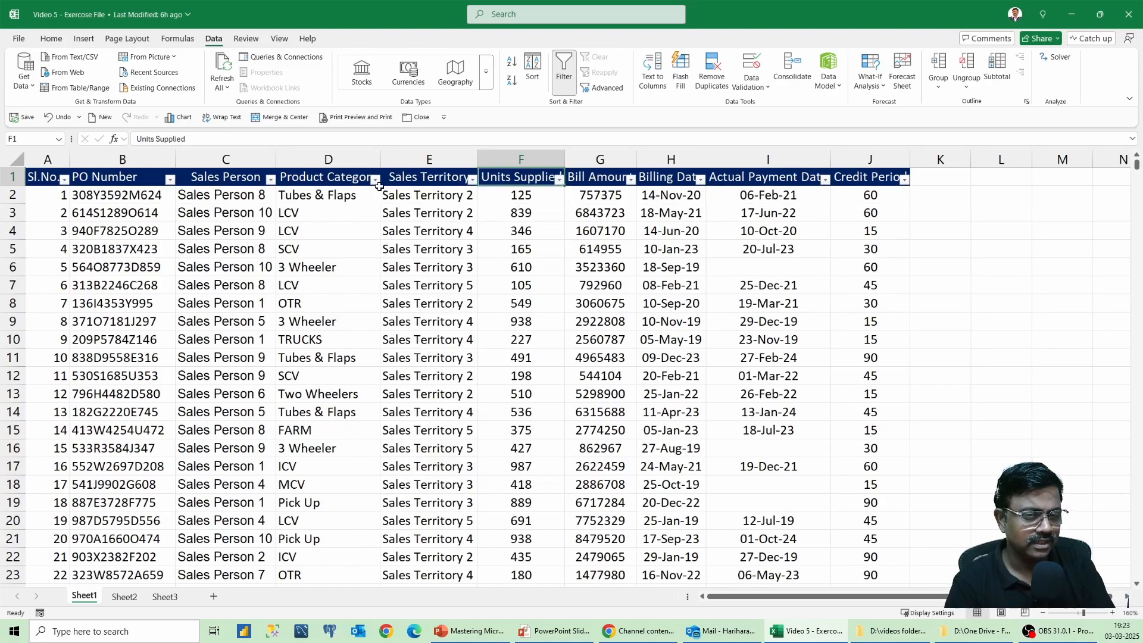
double_click(364, 179)
key("Escape")
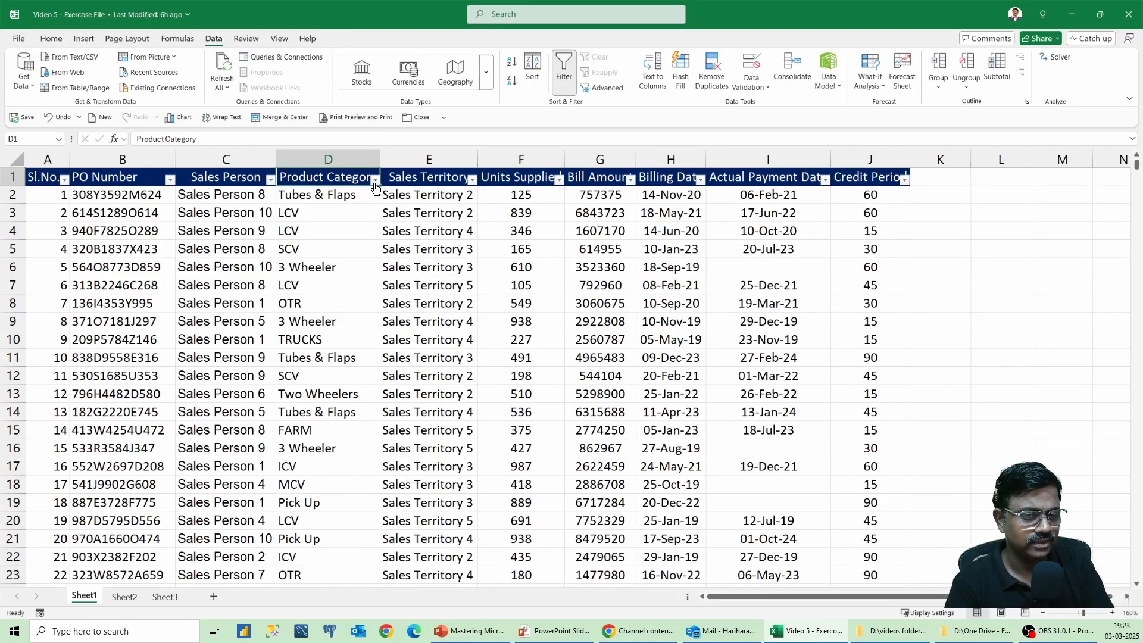
left_click(375, 180)
key("Escape")
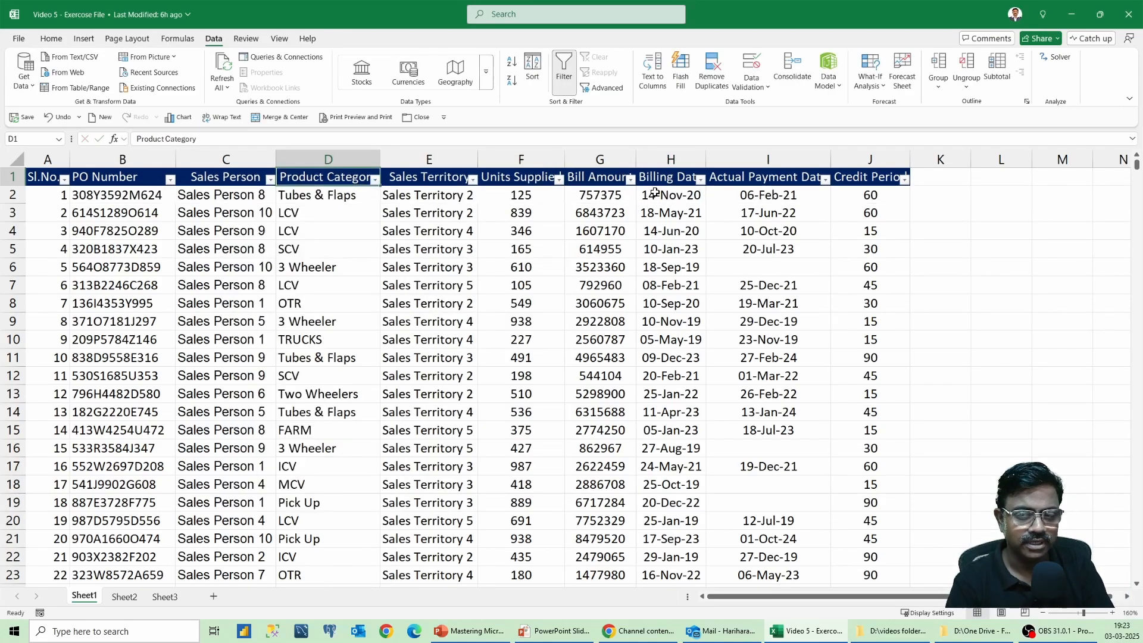
Step: Expand 2023 and its February in the Billing Date filter list to examine the year, month and day grouping
left_click(665, 179)
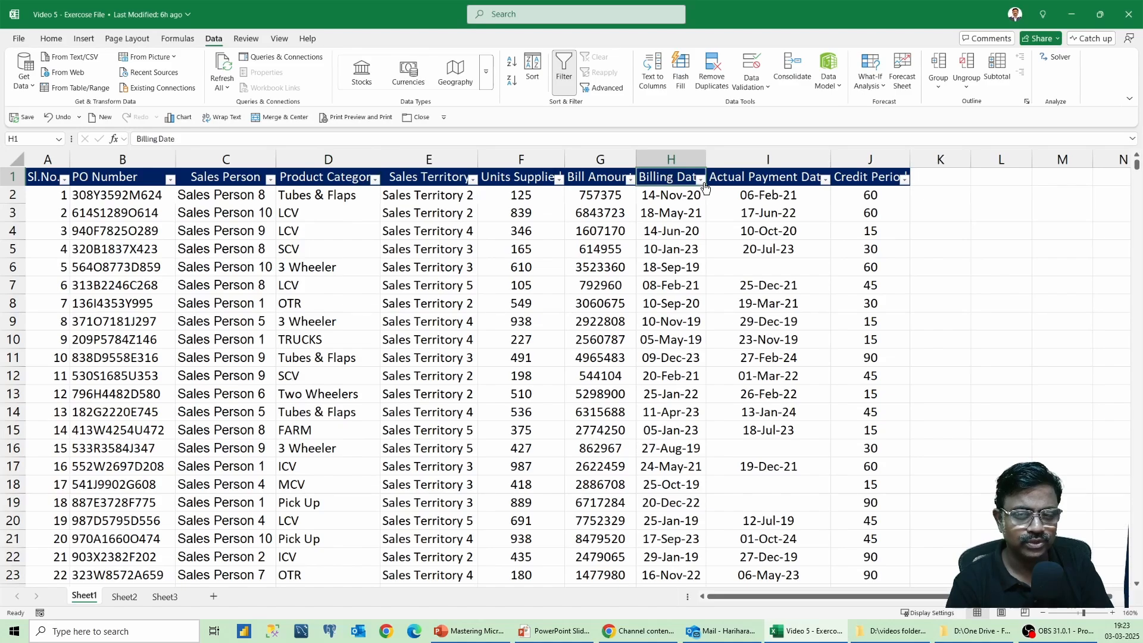
left_click(701, 180)
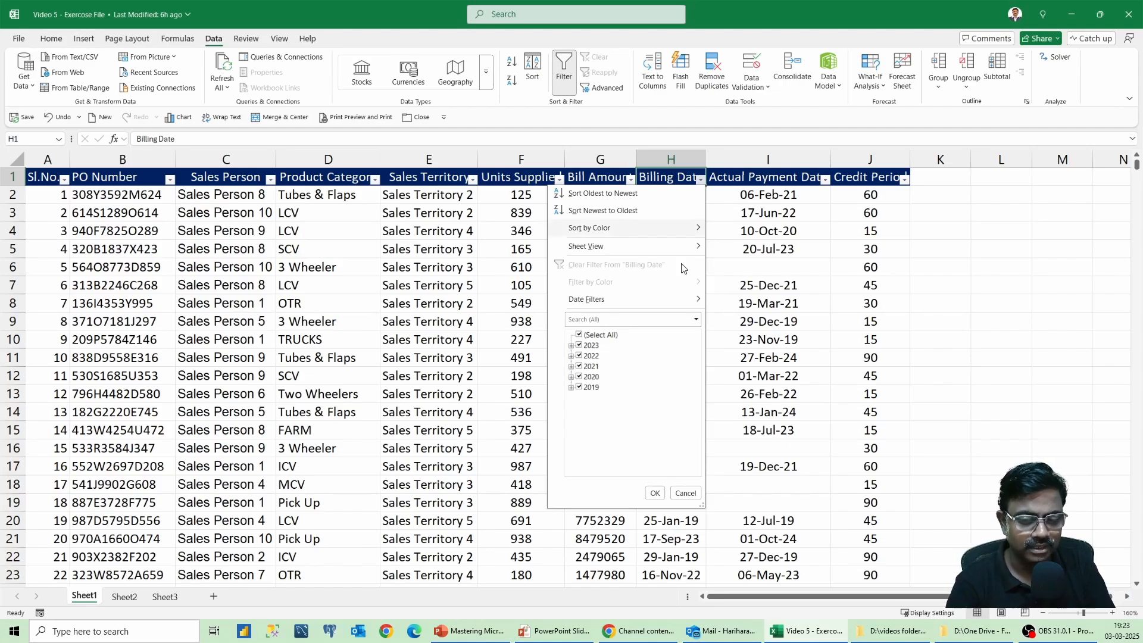
left_click(571, 346)
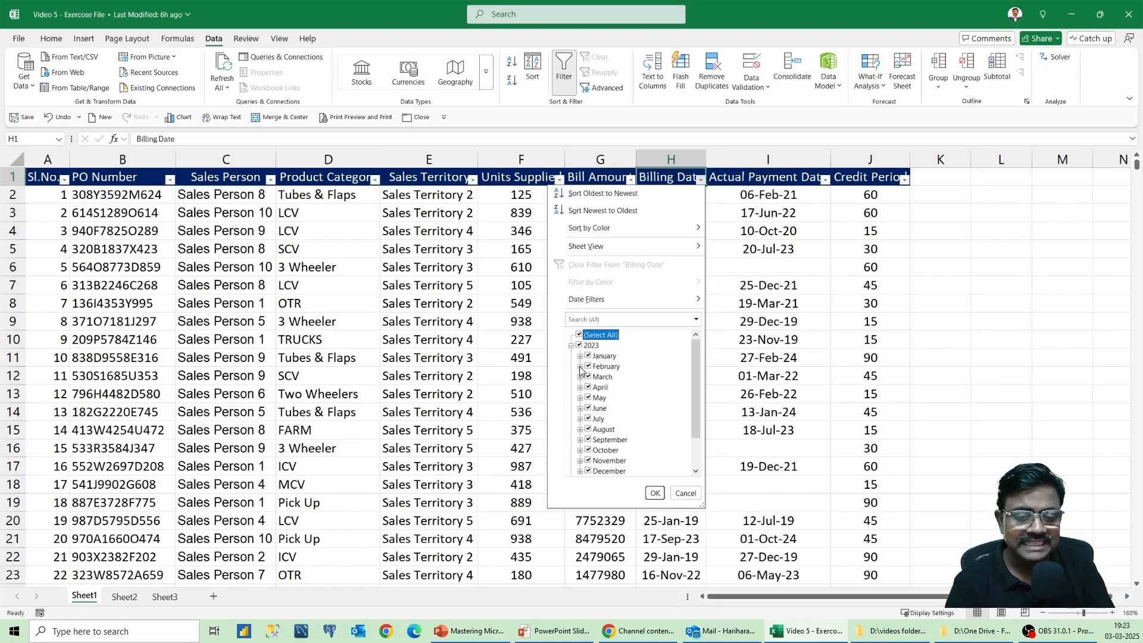
left_click(580, 368)
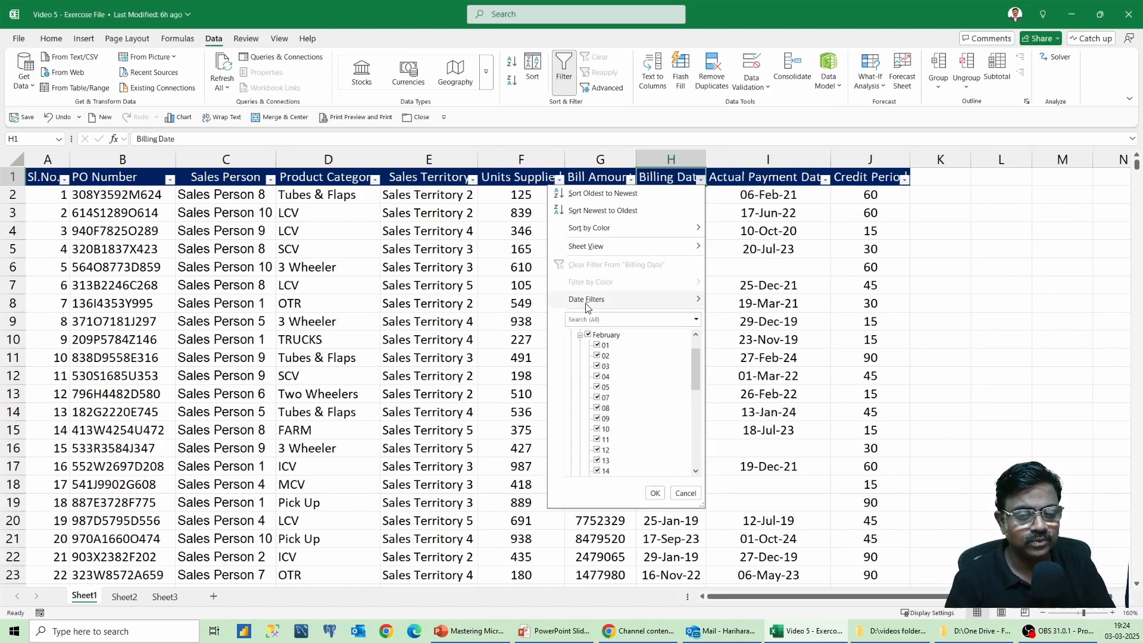
mouse_move(587, 303)
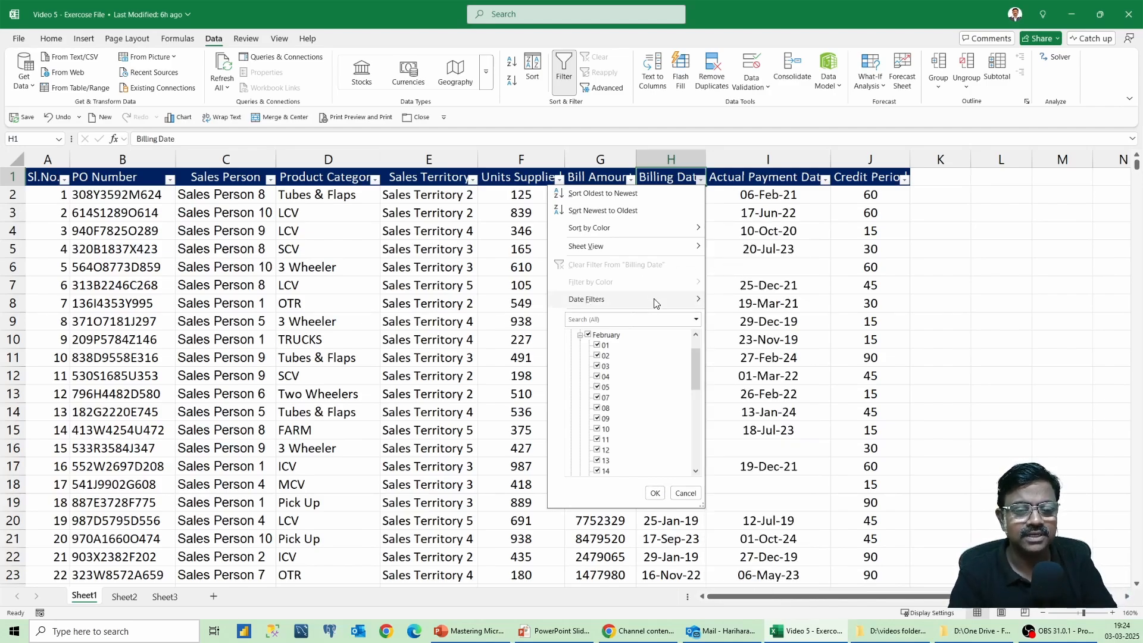
mouse_move(655, 304)
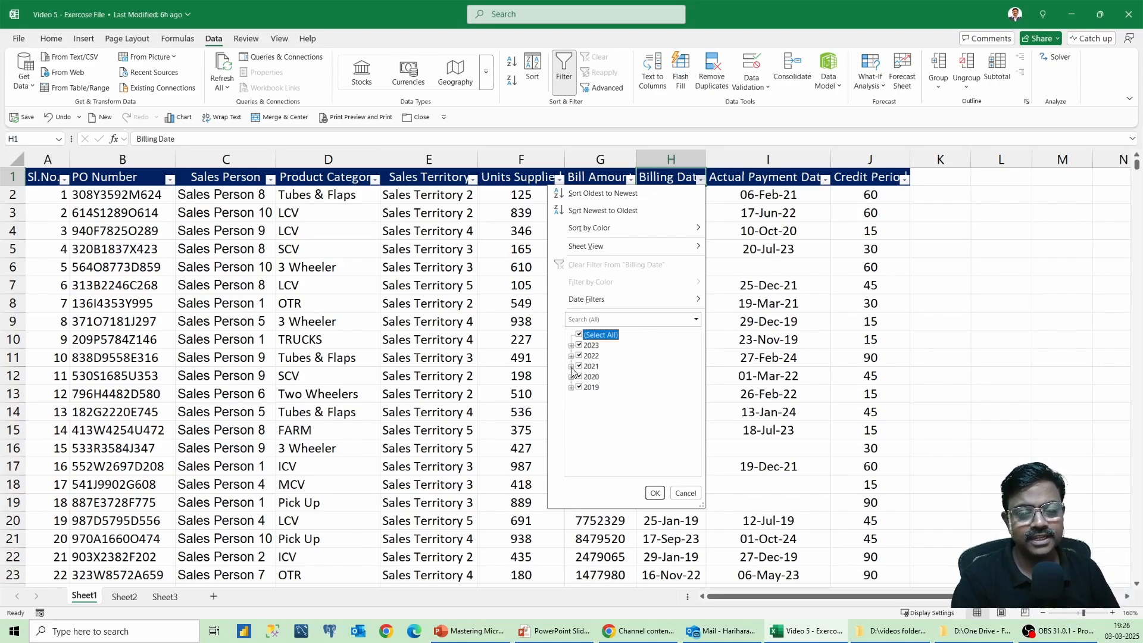
Step: Restrict the Billing Date filter selection to March 2022 and, within 2021, to all months except January, February and March
left_click(582, 335)
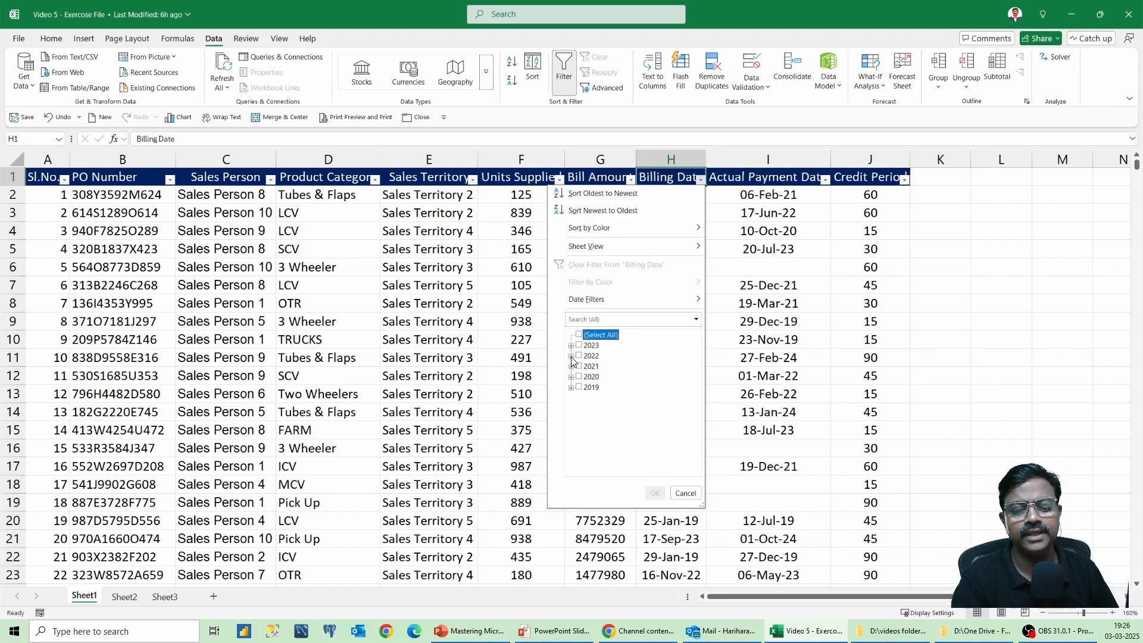
left_click(571, 356)
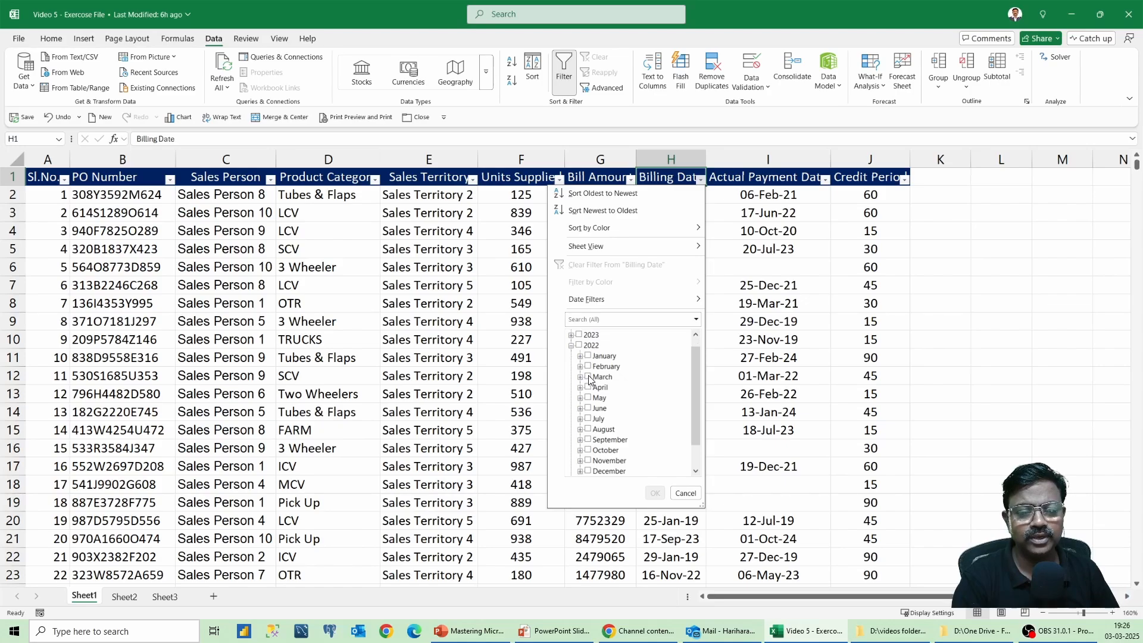
left_click(588, 378)
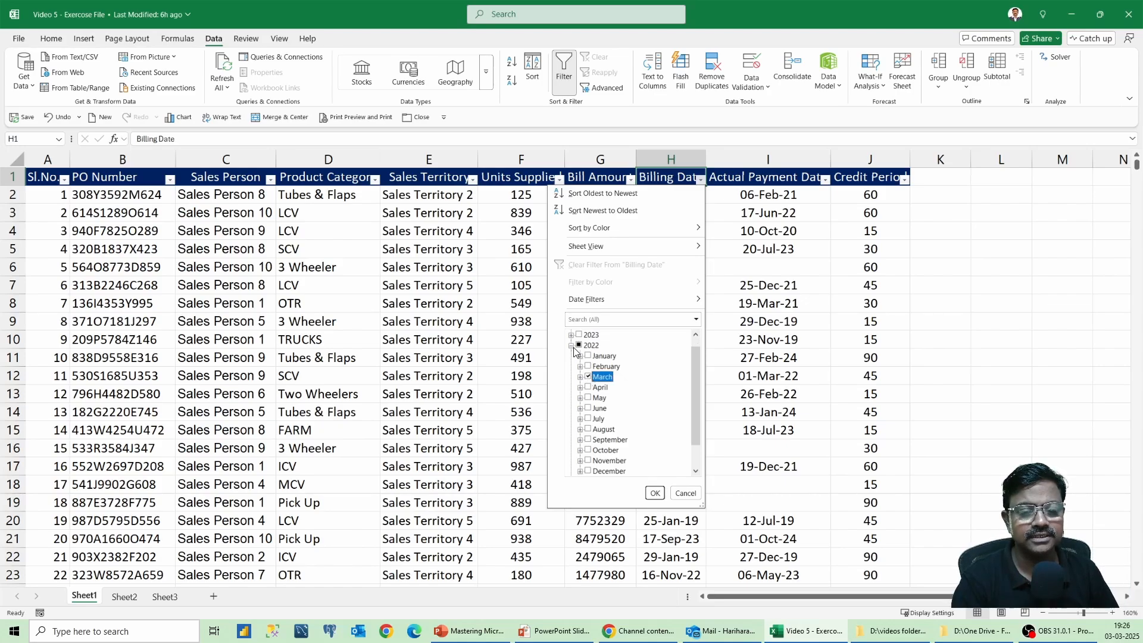
left_click(571, 346)
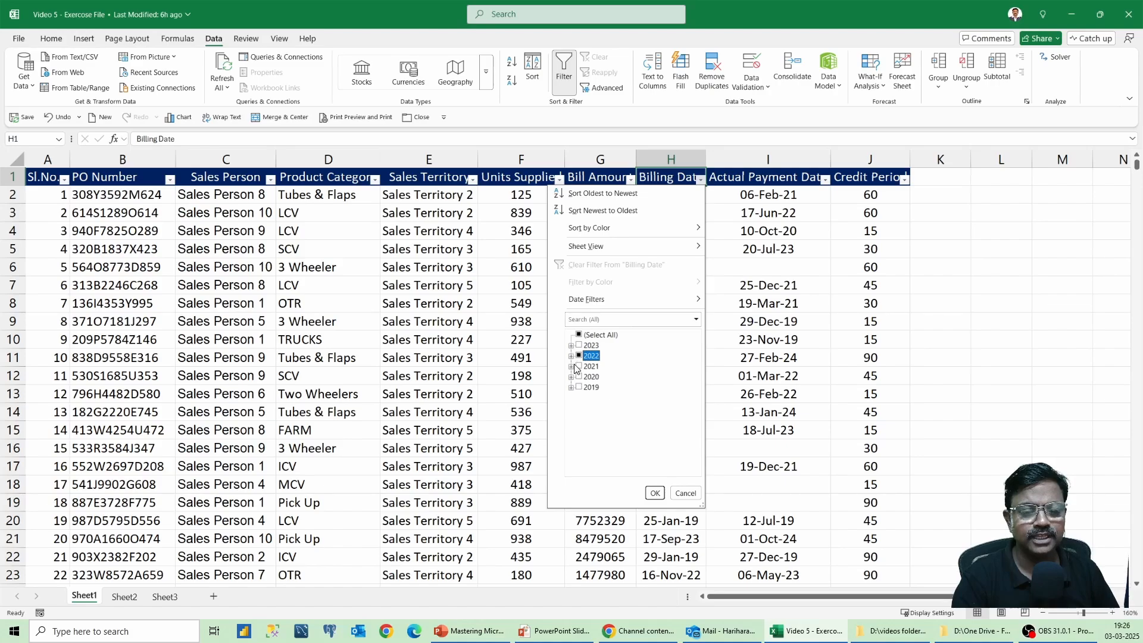
left_click(571, 366)
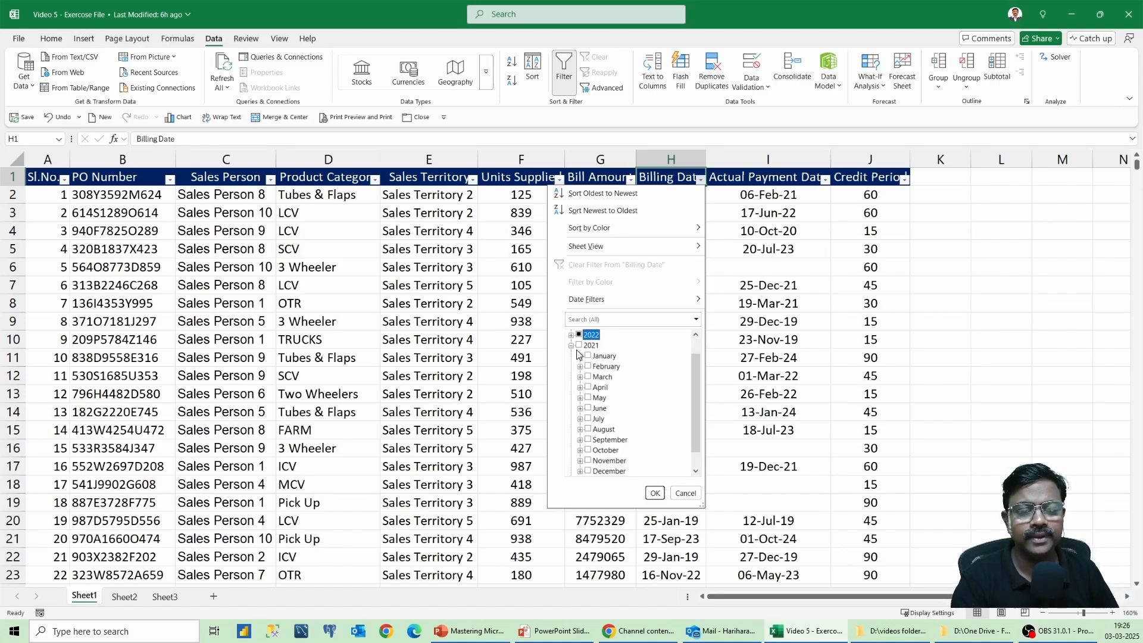
left_click(578, 345)
left_click(589, 356)
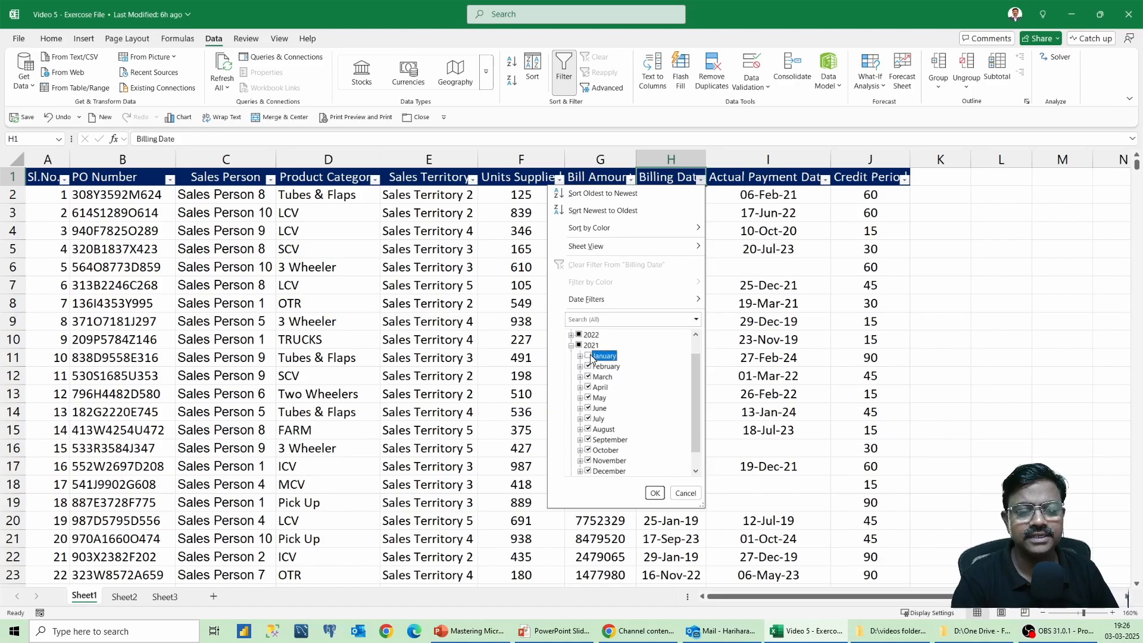
double_click(589, 367)
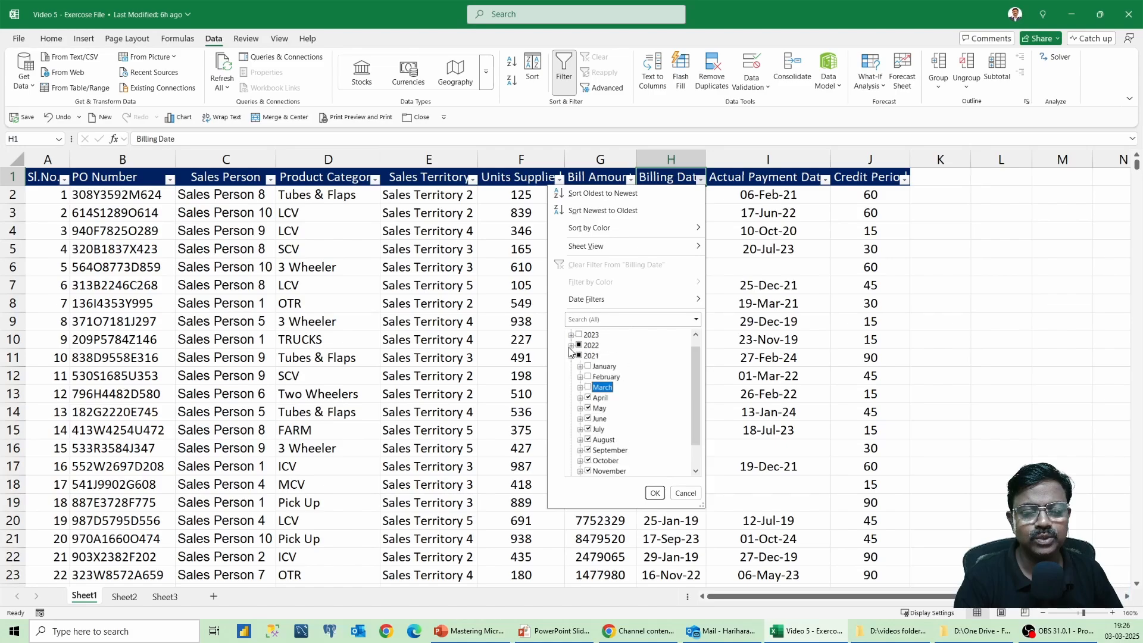
Step: Add January and February 2022 to the Billing Date filter selection, and reselect all dates
left_click(571, 345)
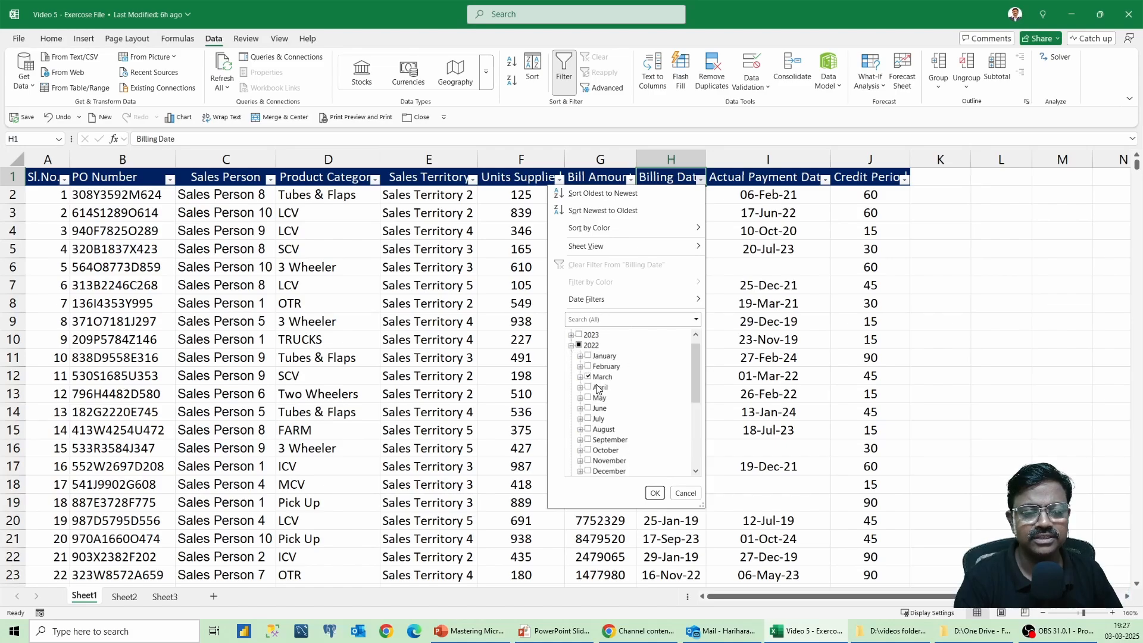
left_click(588, 356)
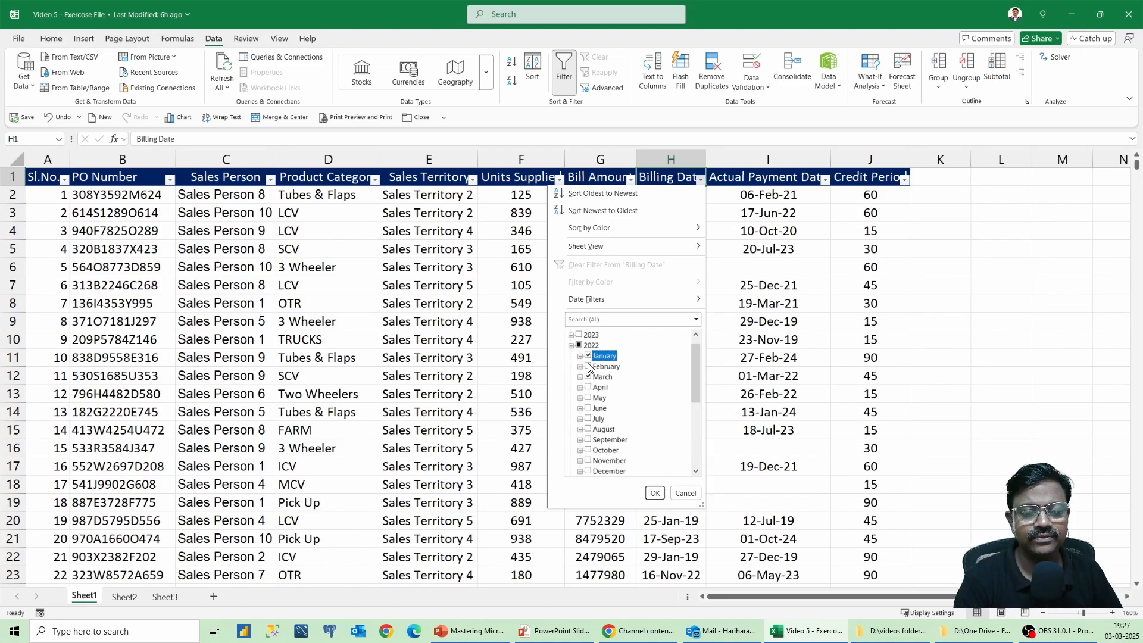
left_click(588, 366)
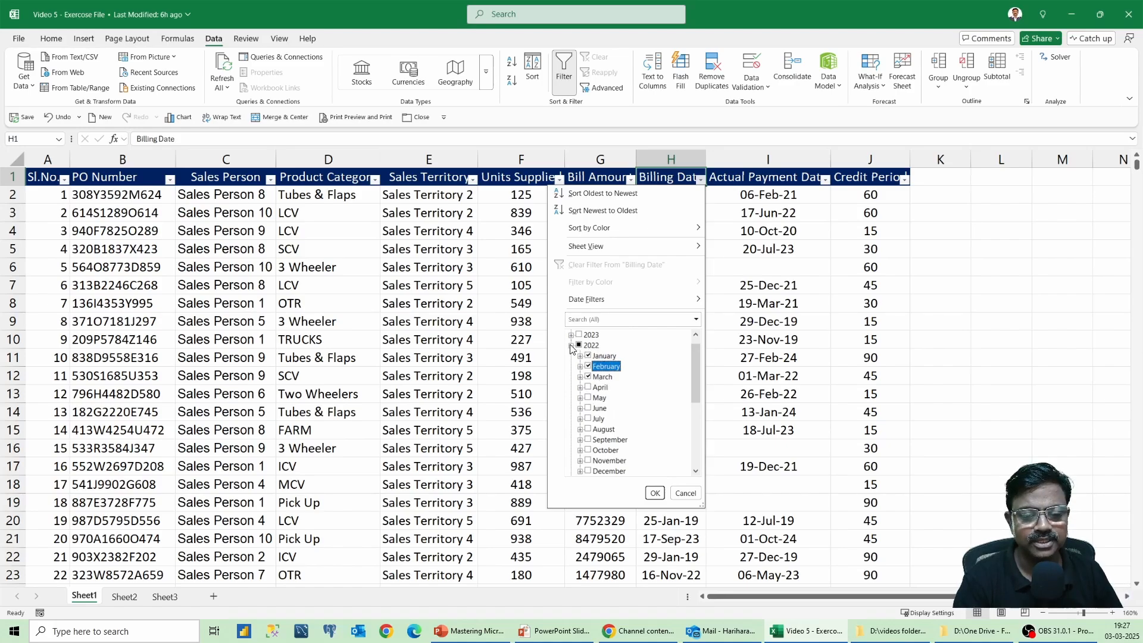
left_click(570, 348)
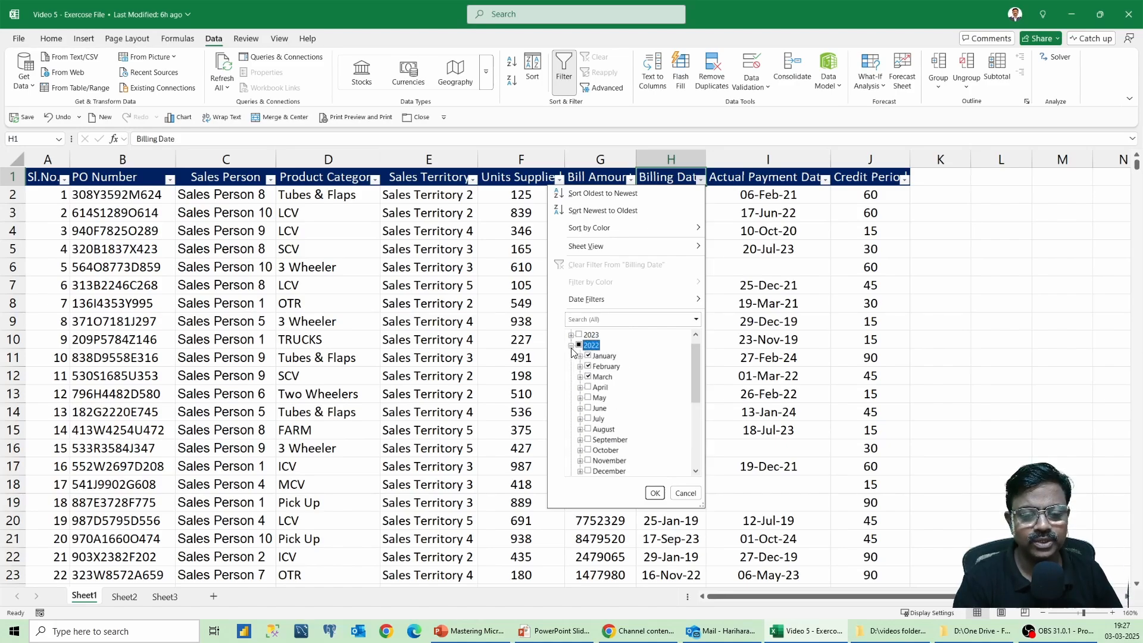
left_click(572, 349)
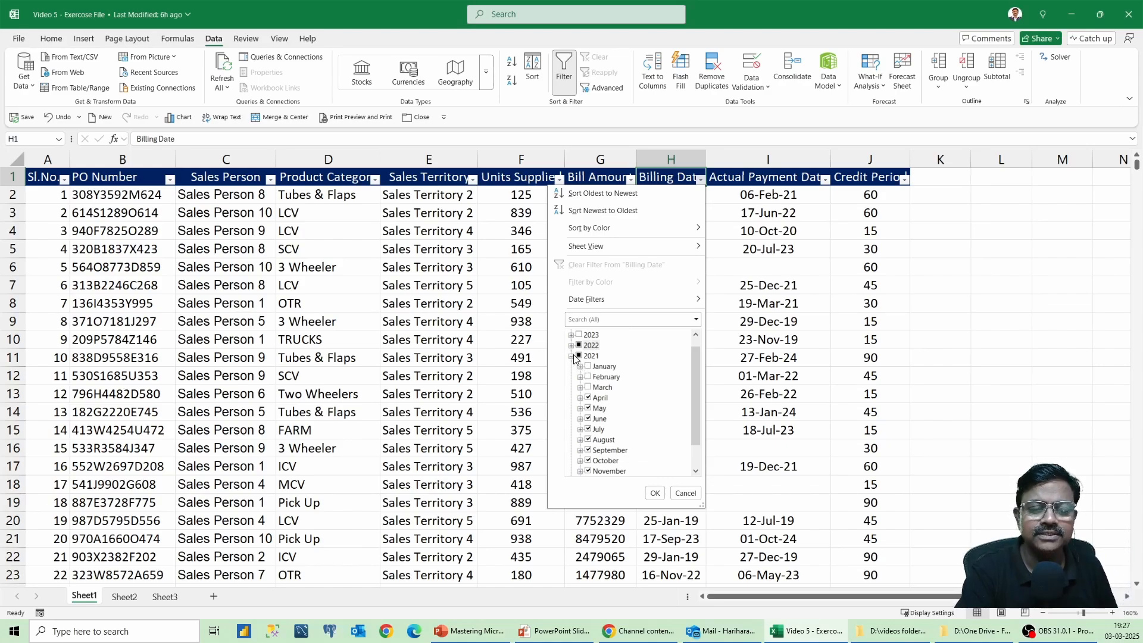
scroll(574, 357, "up", 1)
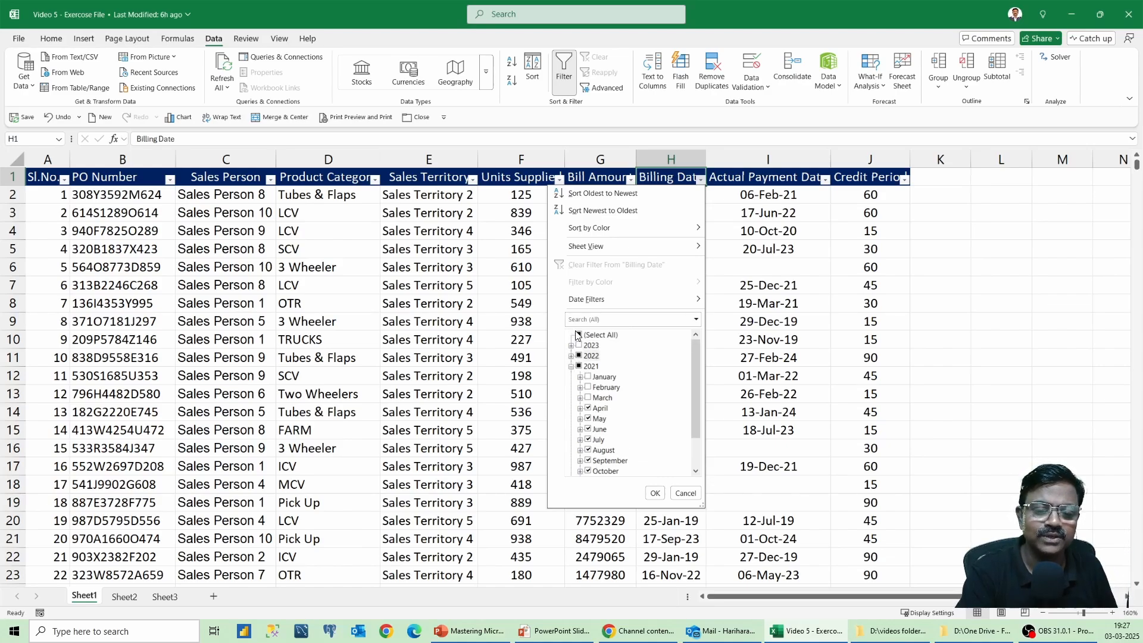
left_click(579, 335)
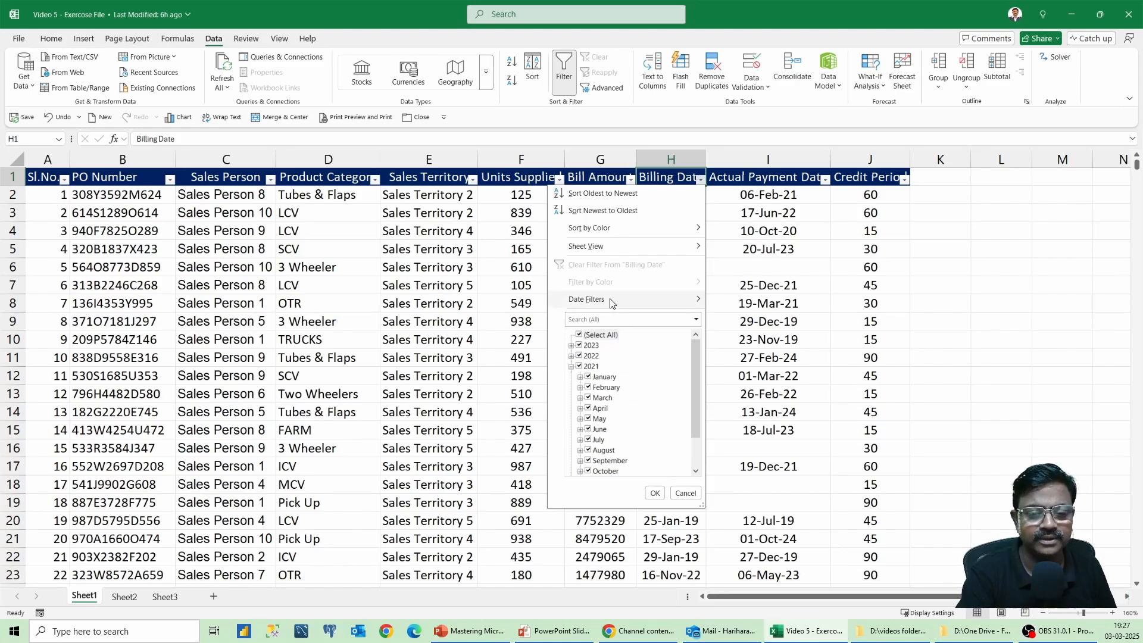
Step: Filter the Billing Date column to dates between 01-04-2021 and 31-03-2022, both dates included
mouse_move(611, 302)
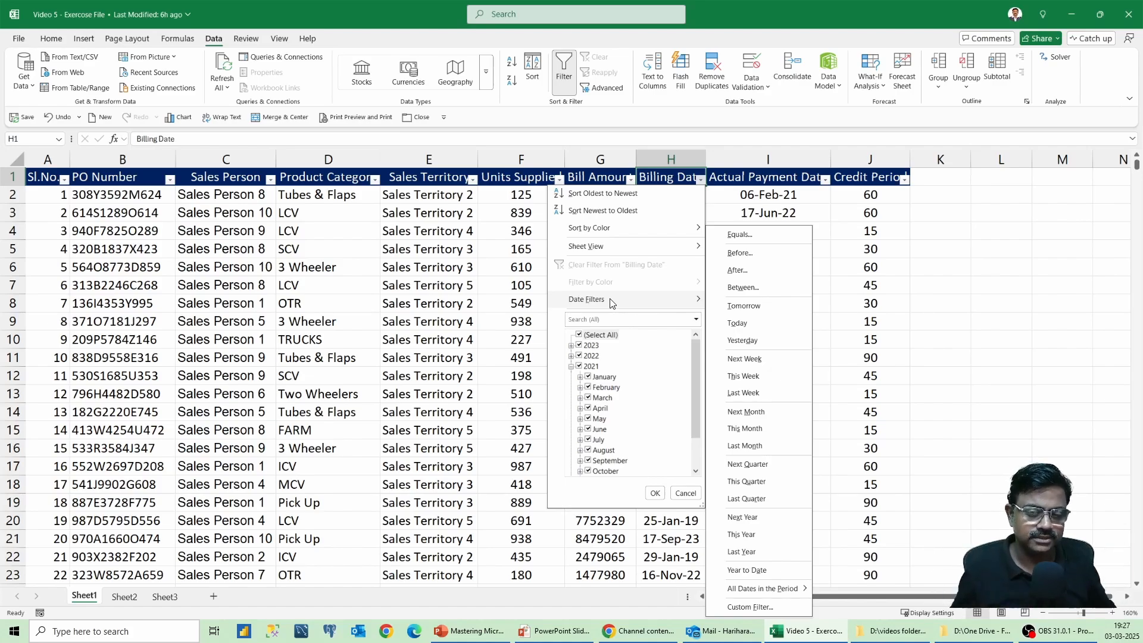
left_click(744, 290)
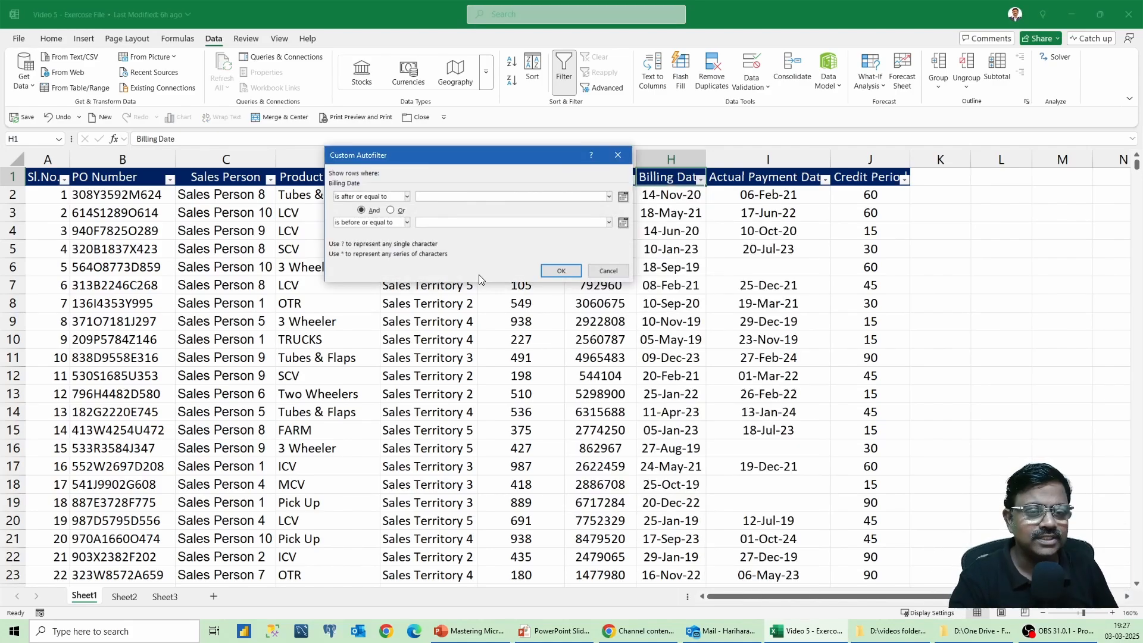
left_click(433, 224)
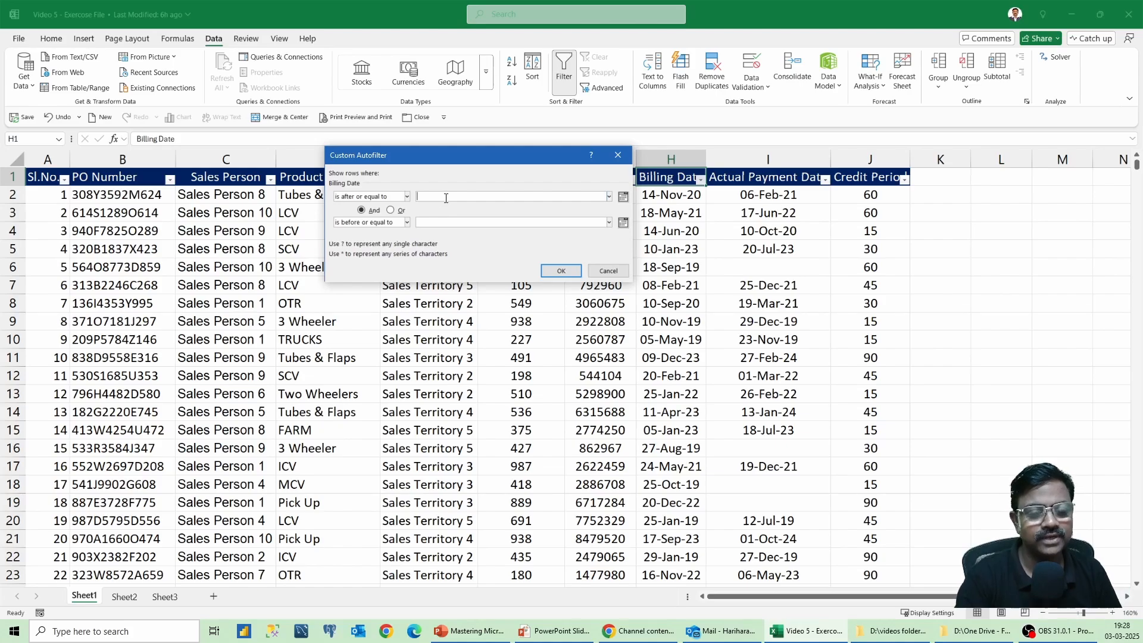
type("01")
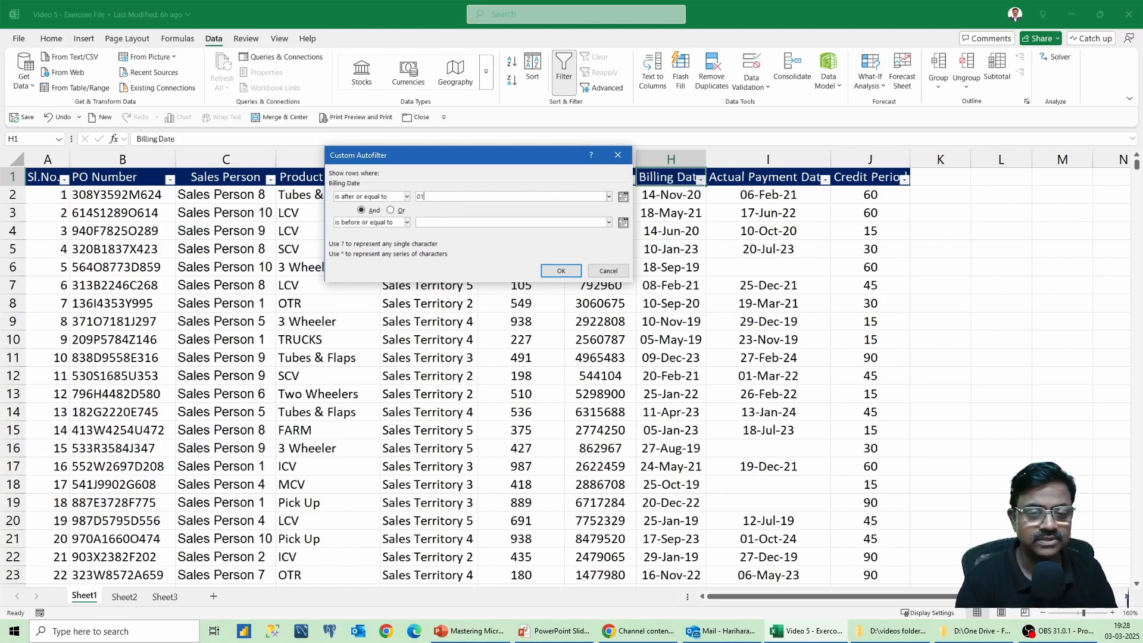
type("-04")
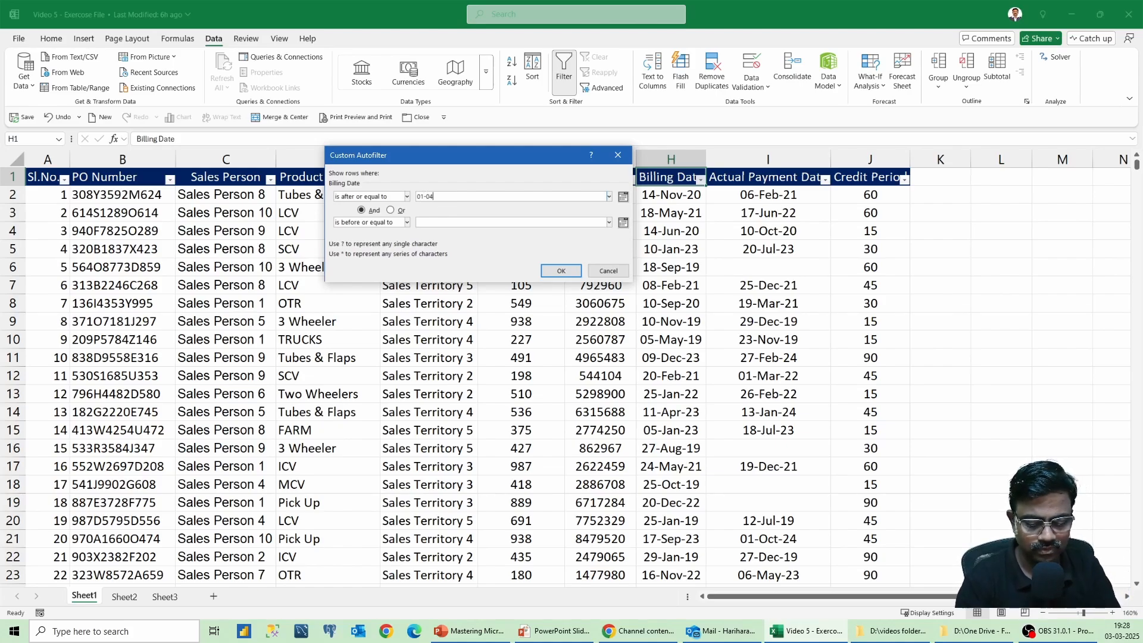
type("-2021")
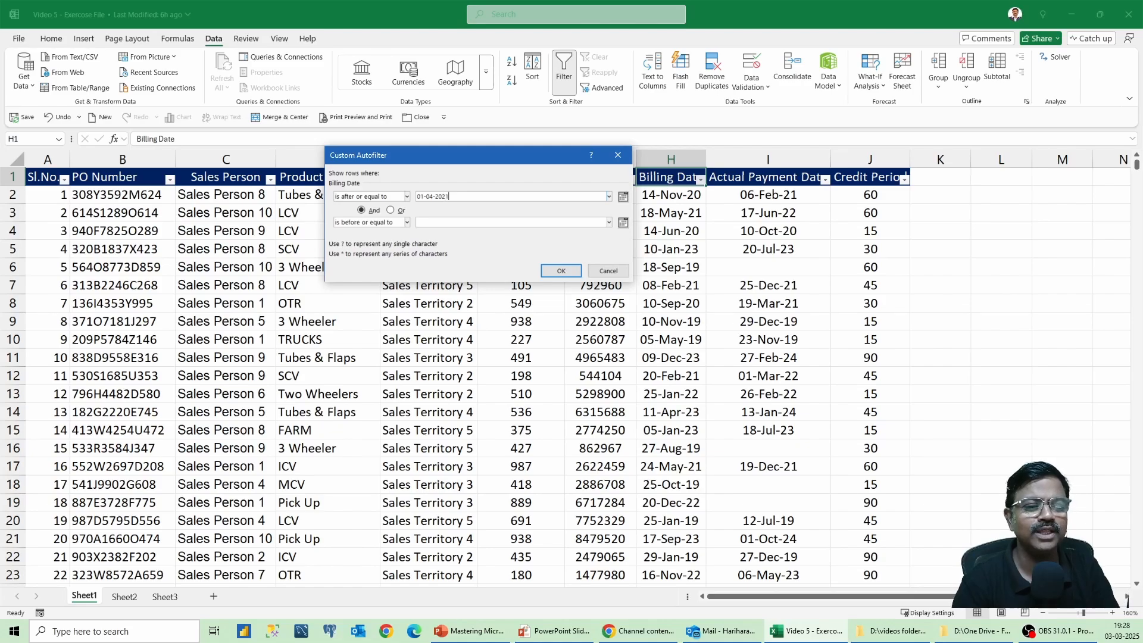
type("3")
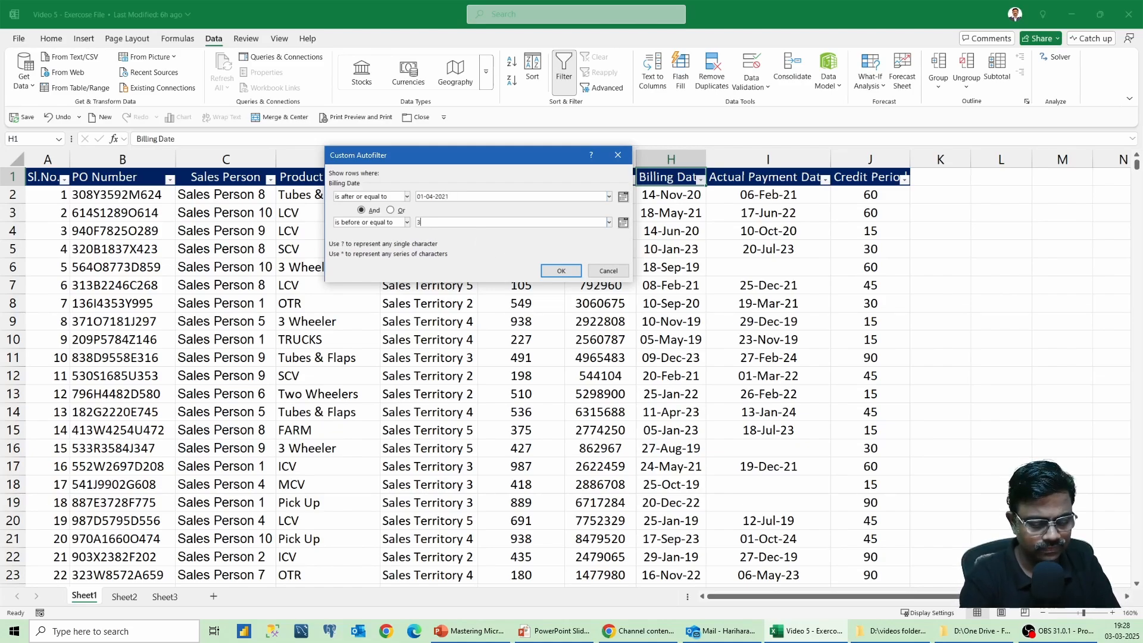
type("1-03-")
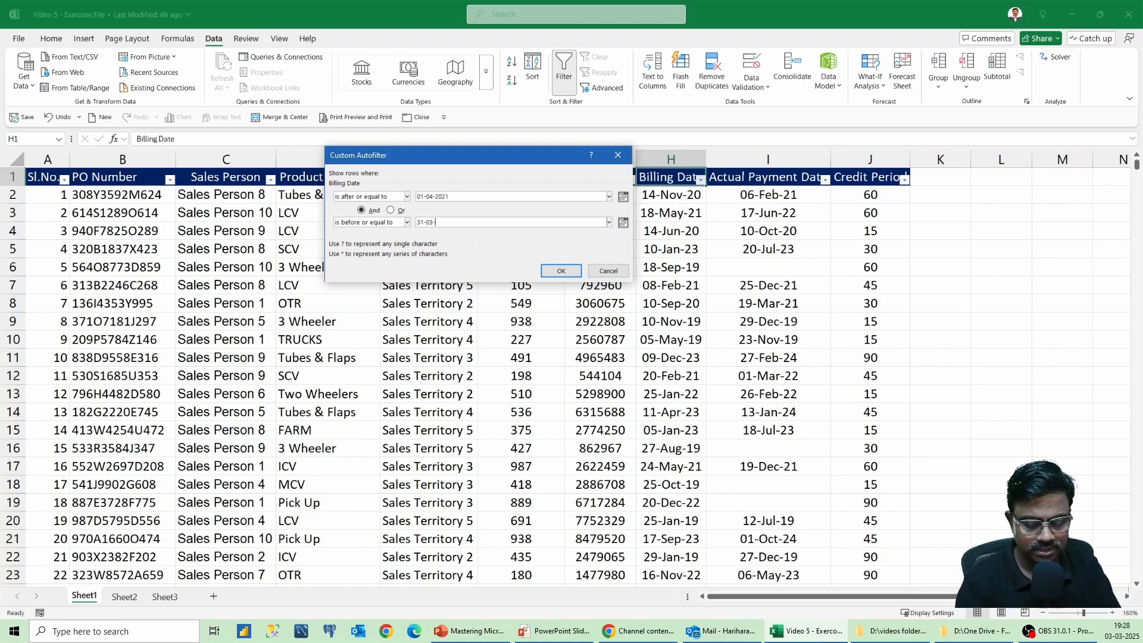
type("2022")
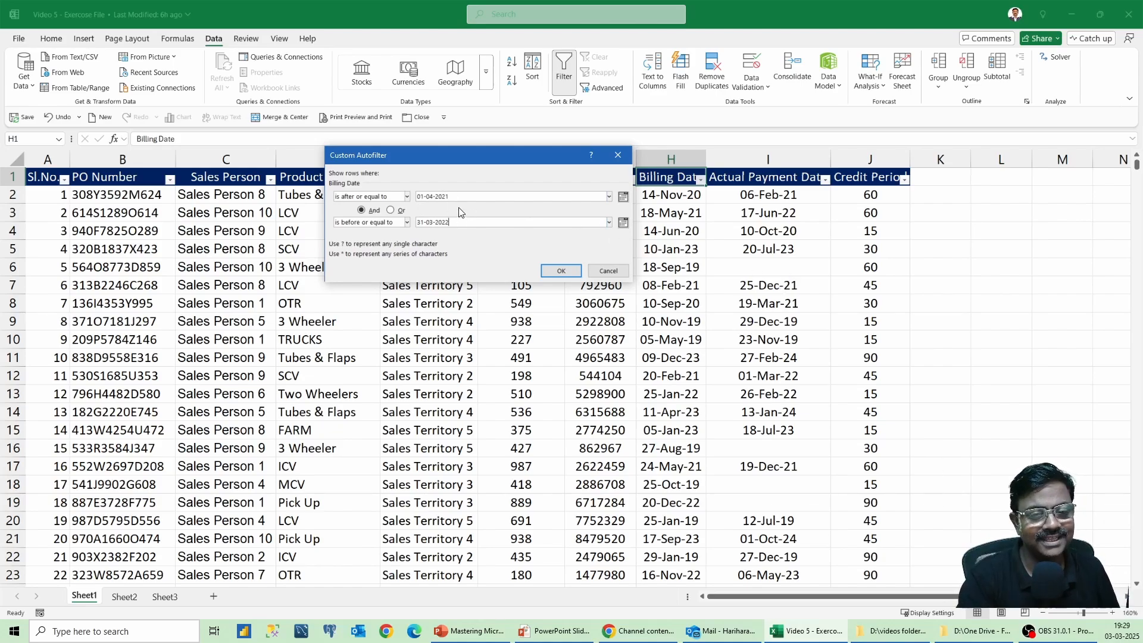
left_click(553, 272)
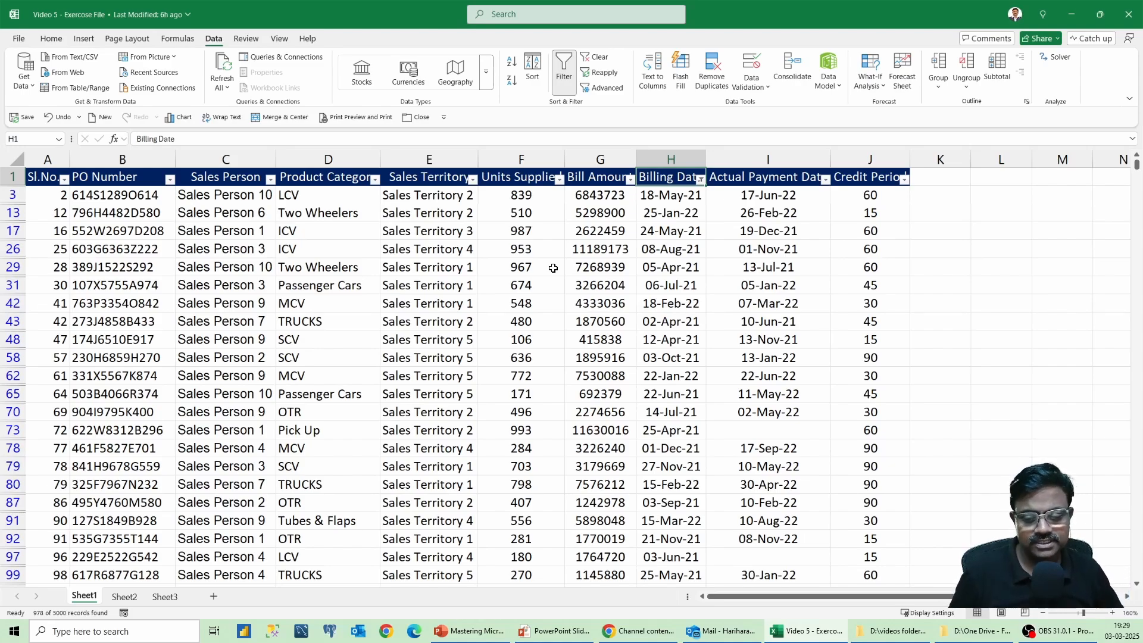
Step: Clear the filter from the Billing Date column
left_click(670, 159)
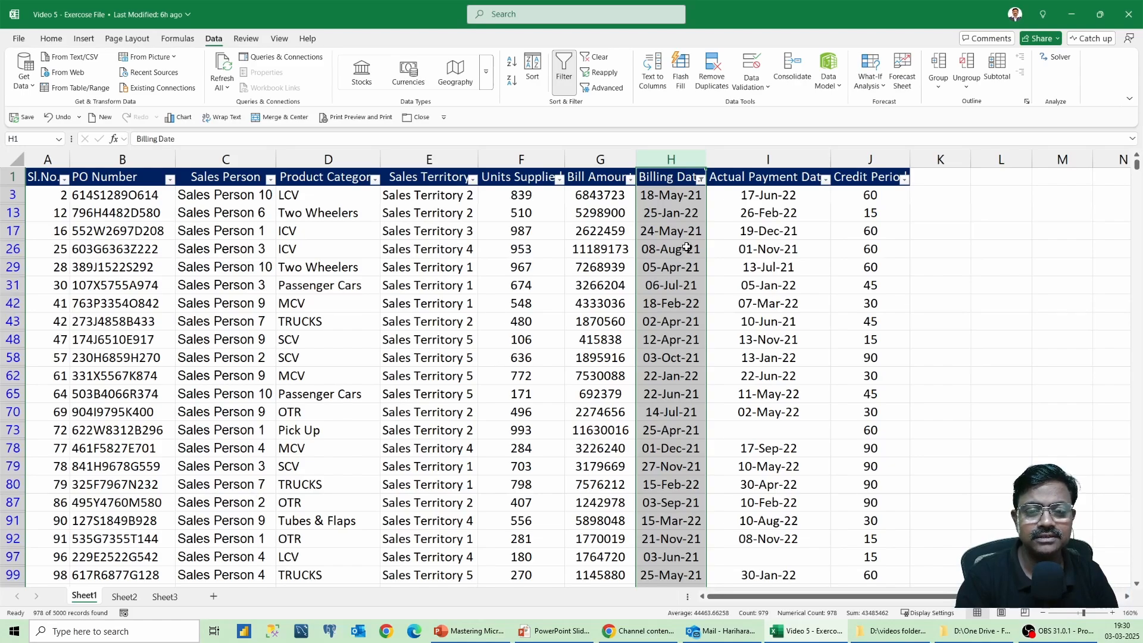
left_click(701, 180)
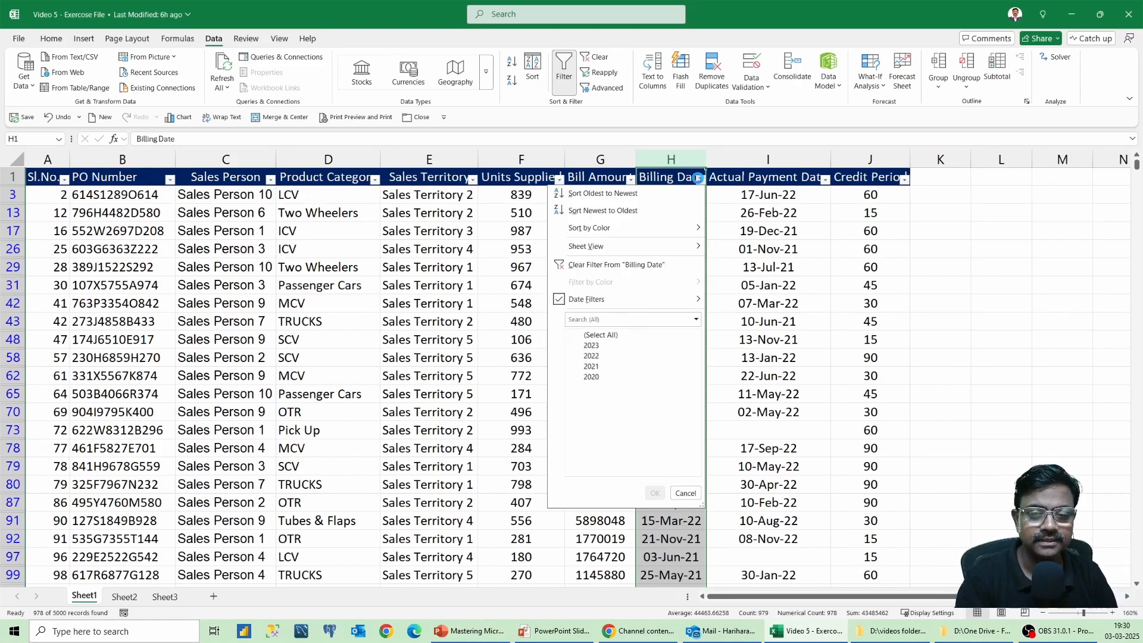
key("Escape")
left_click(700, 180)
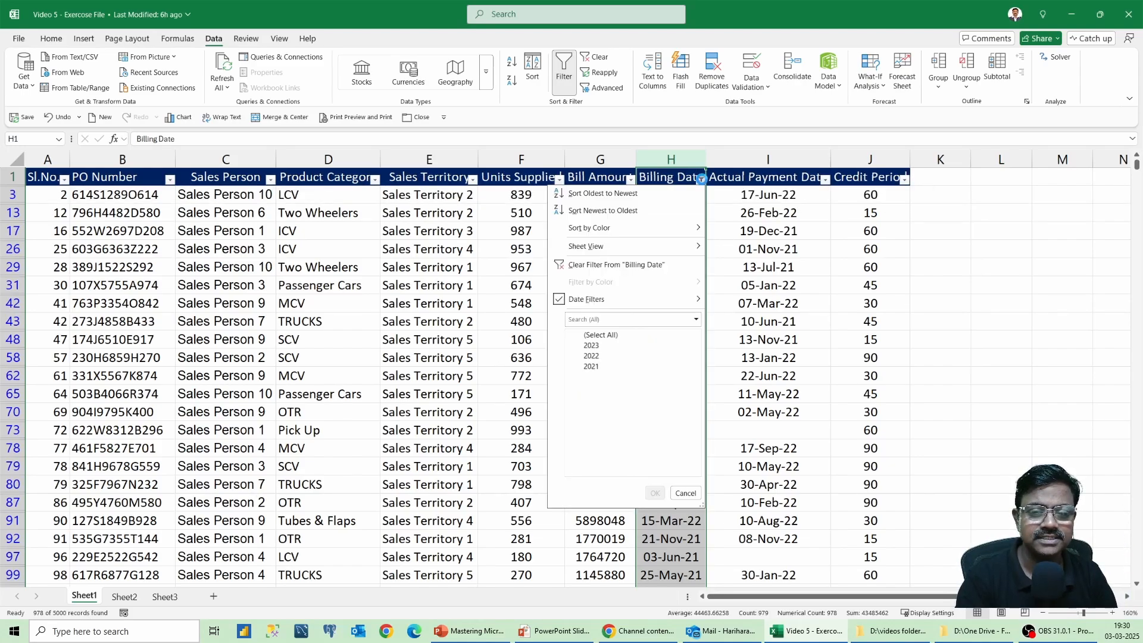
left_click(625, 265)
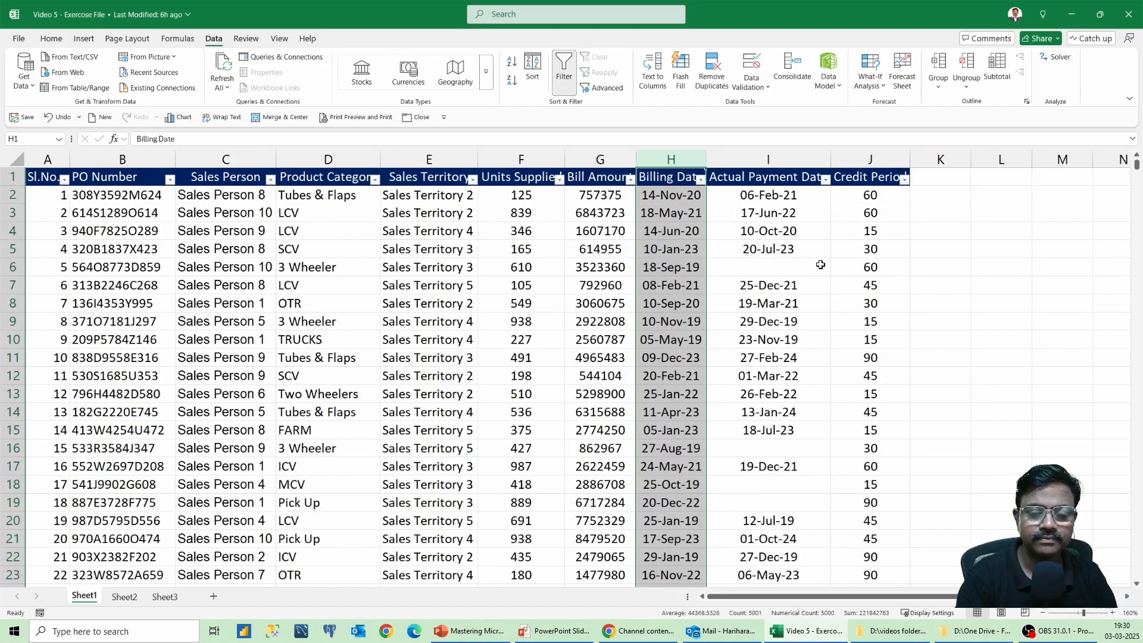
left_click(954, 238)
left_click(1001, 233)
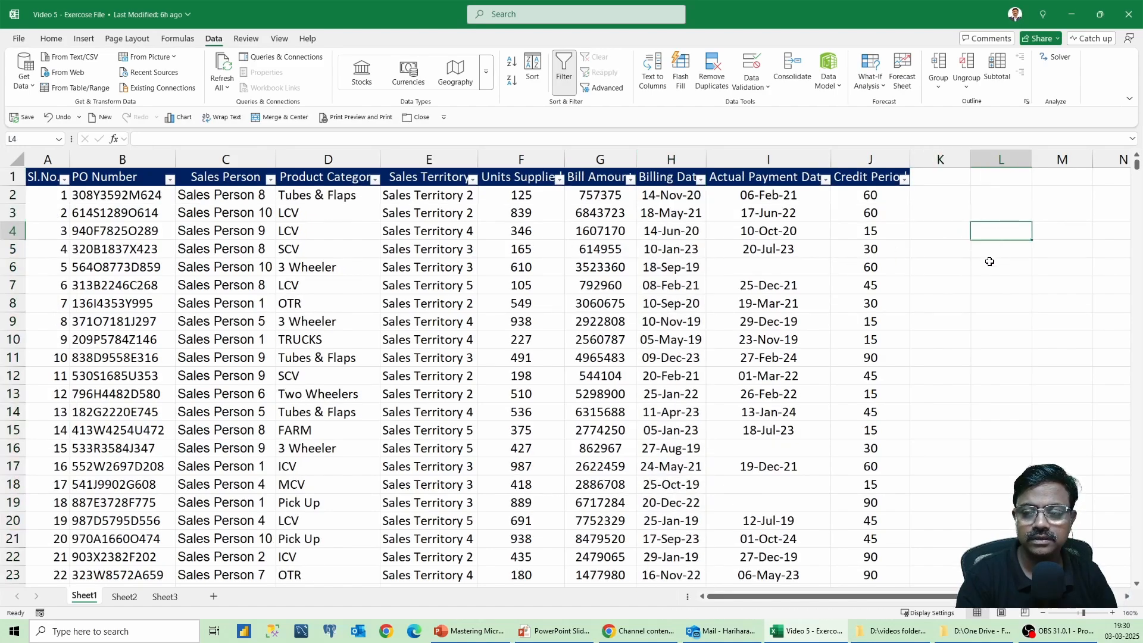
right_click(914, 278)
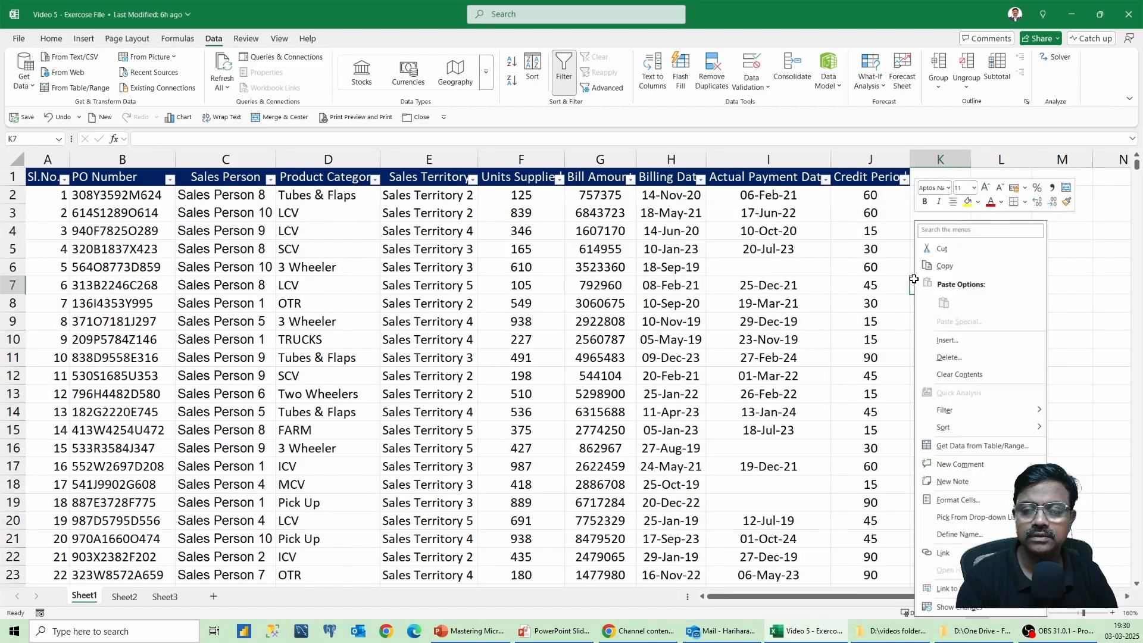
key("Escape")
left_click(994, 257)
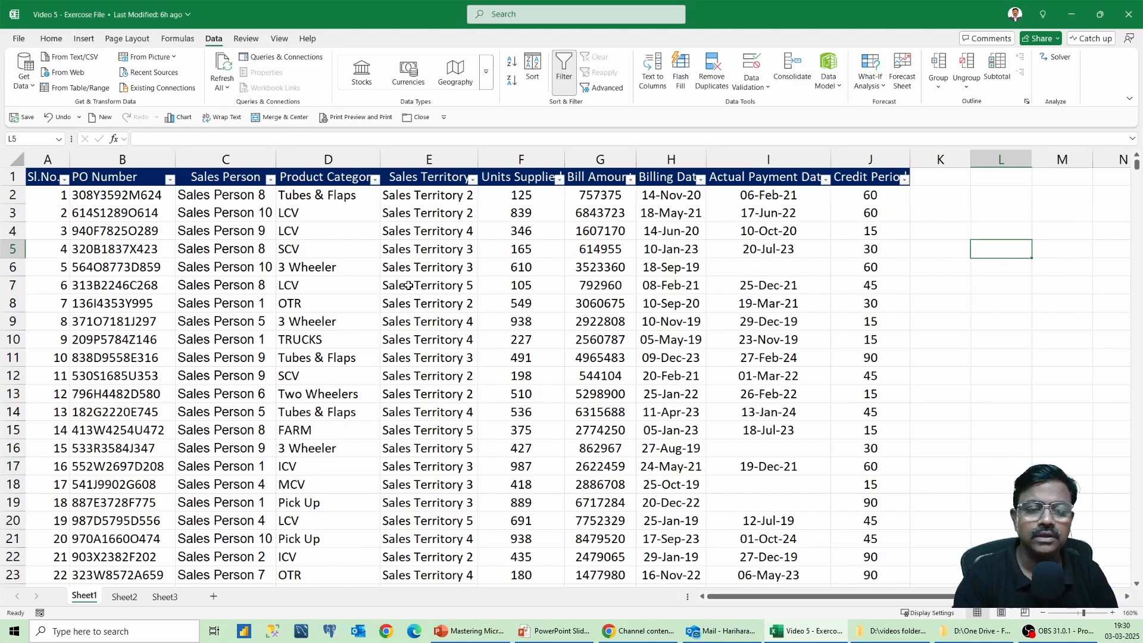
left_click(281, 279)
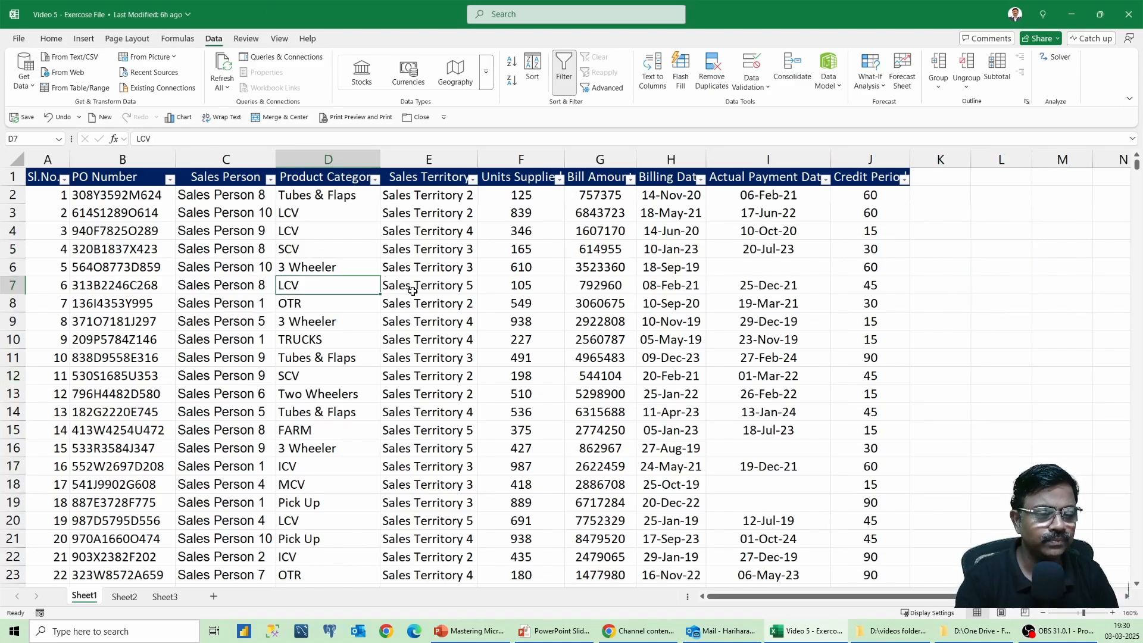
left_click(121, 230)
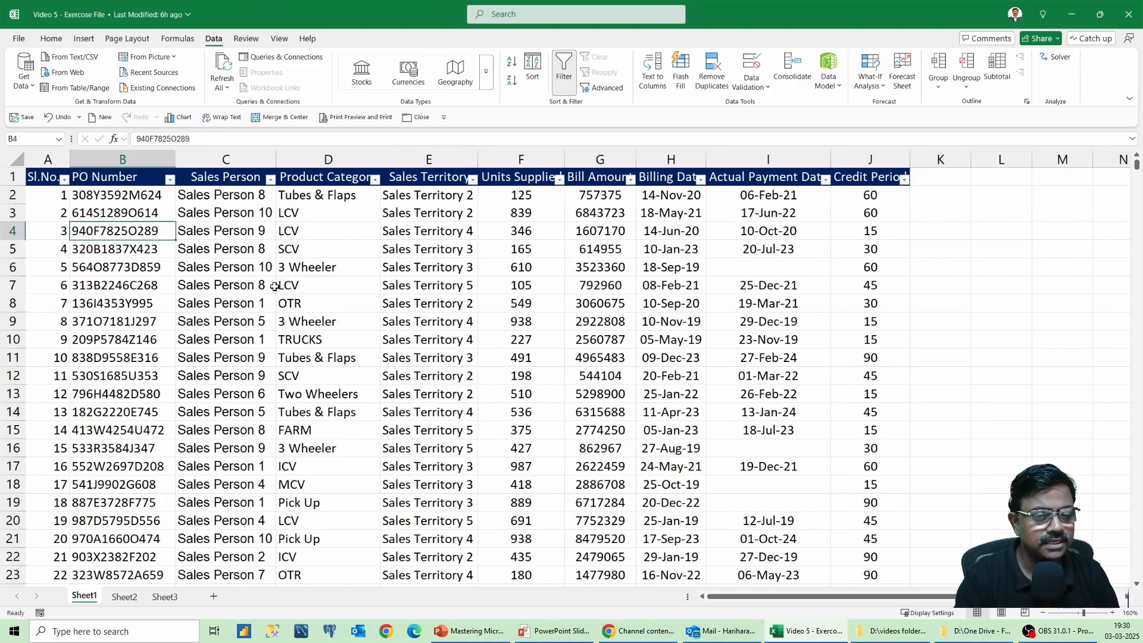
left_click(309, 233)
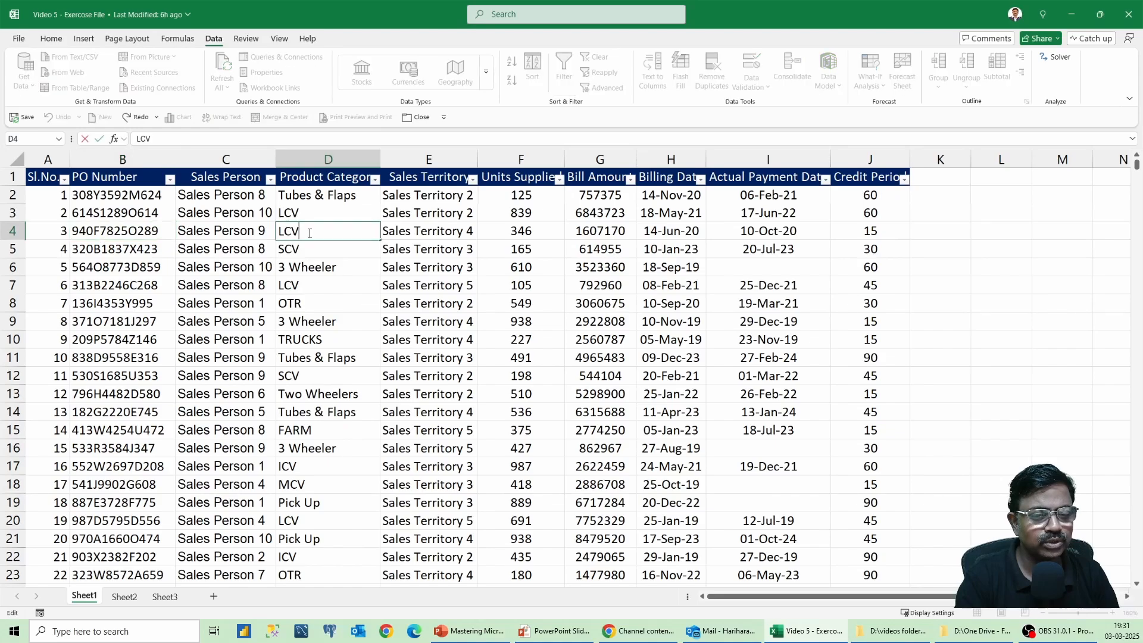
left_click(321, 260)
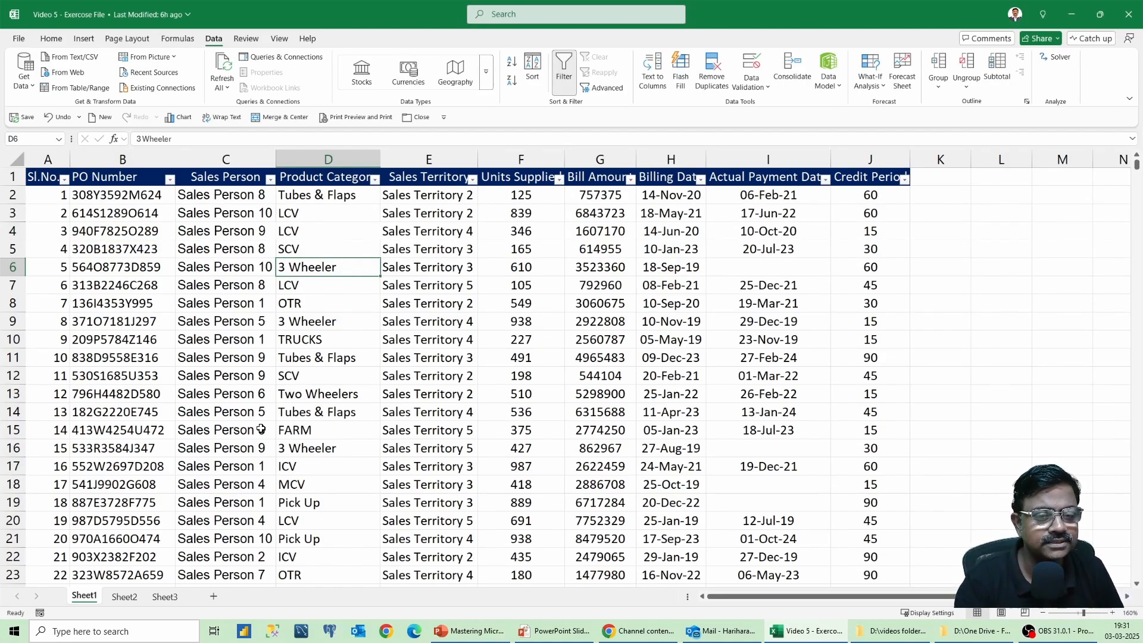
Step: Filter the Product Category column to show only LCV
left_click(350, 177)
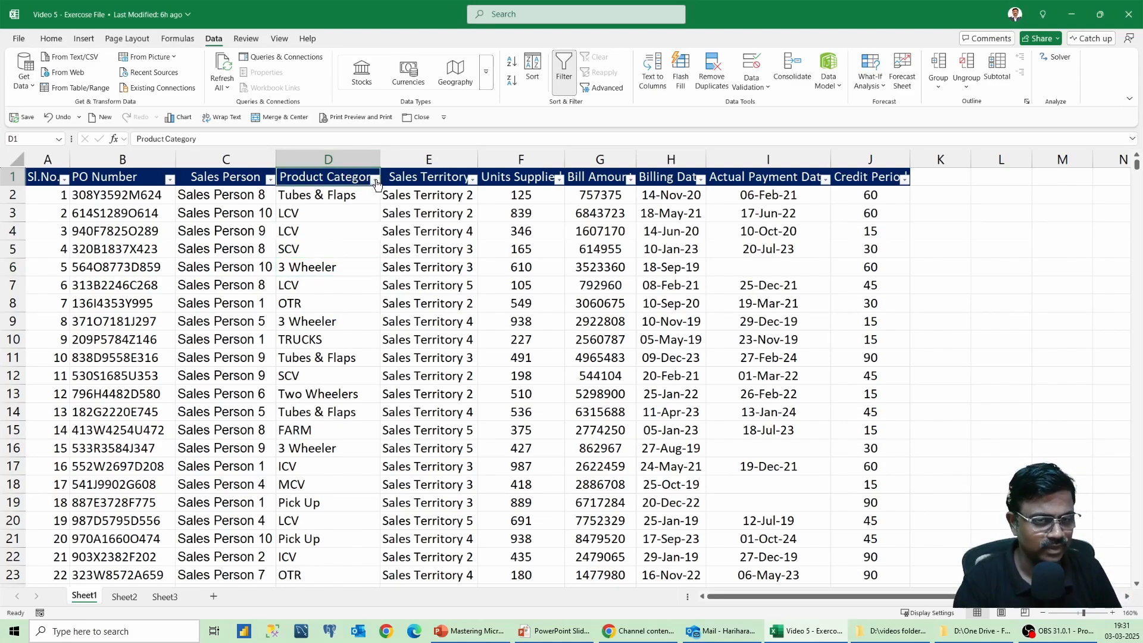
left_click(375, 180)
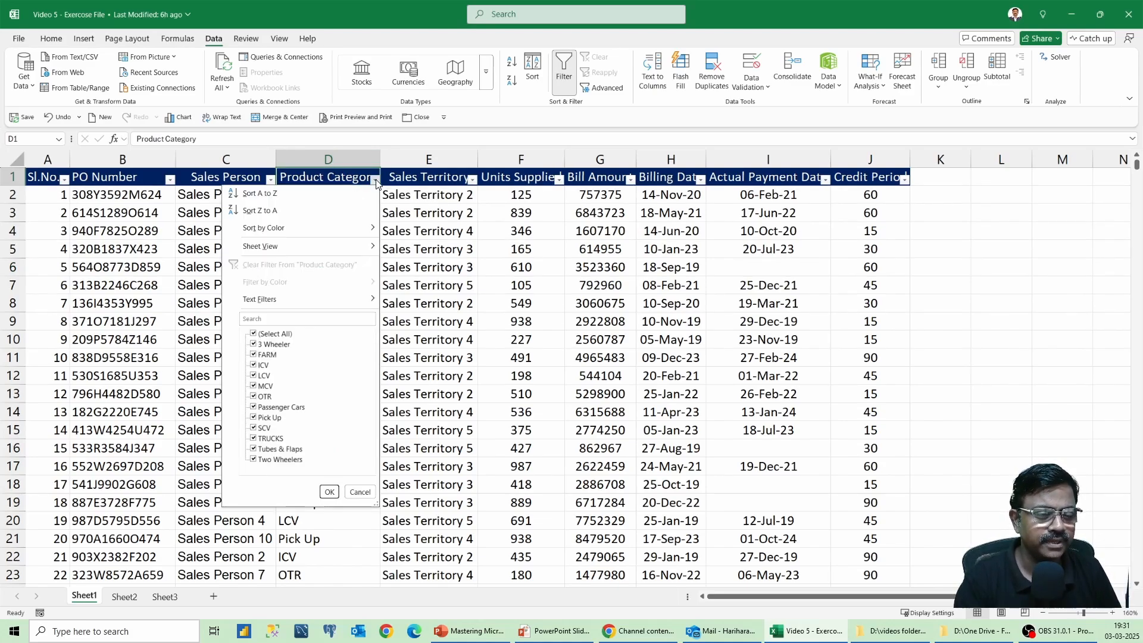
left_click(254, 334)
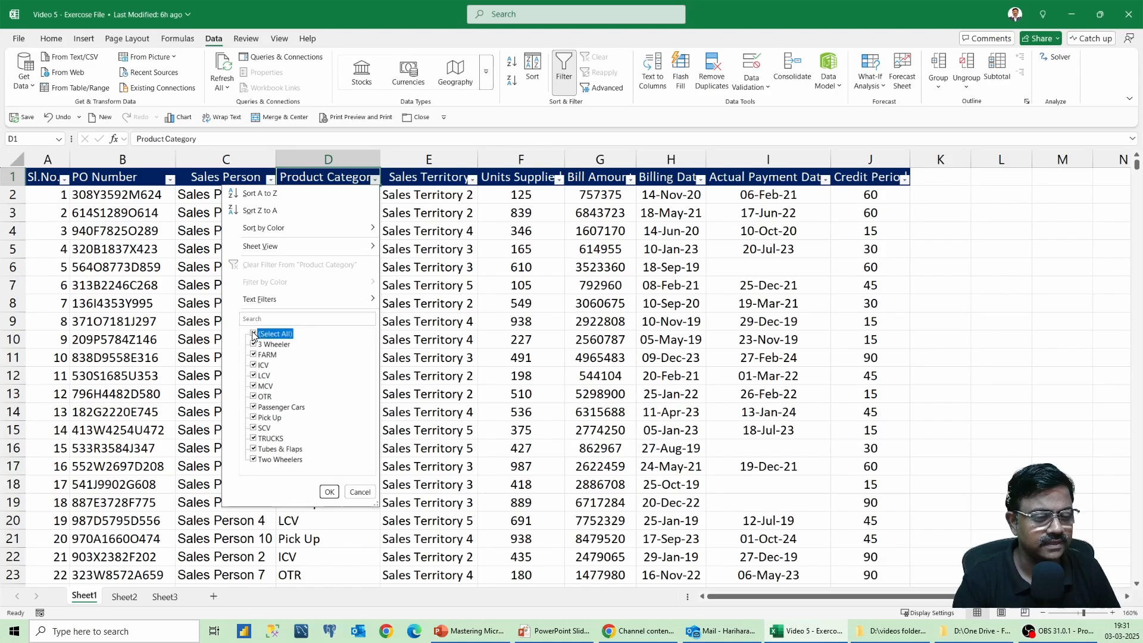
left_click(256, 376)
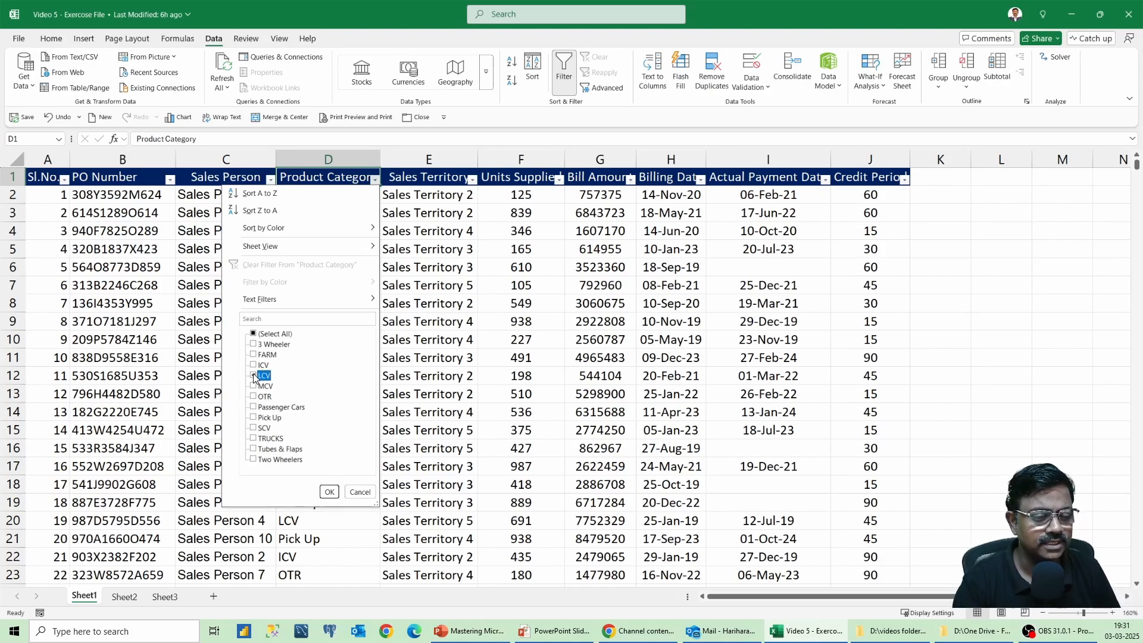
left_click(329, 493)
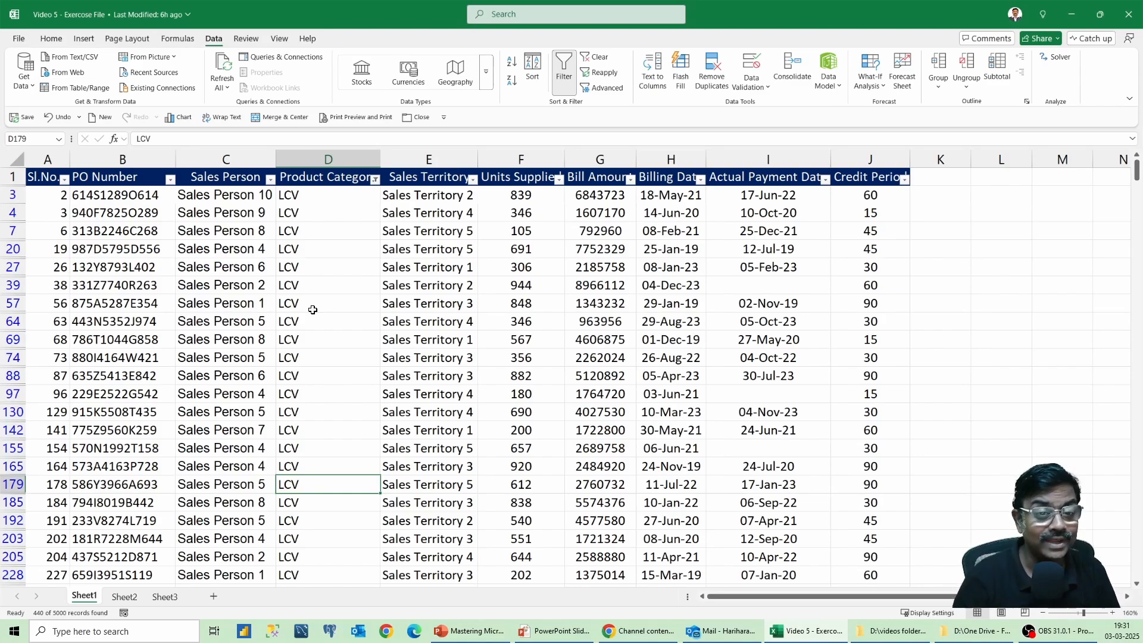
Step: Filter the Sales Territory column to show only Sales Territory 2
left_click(473, 179)
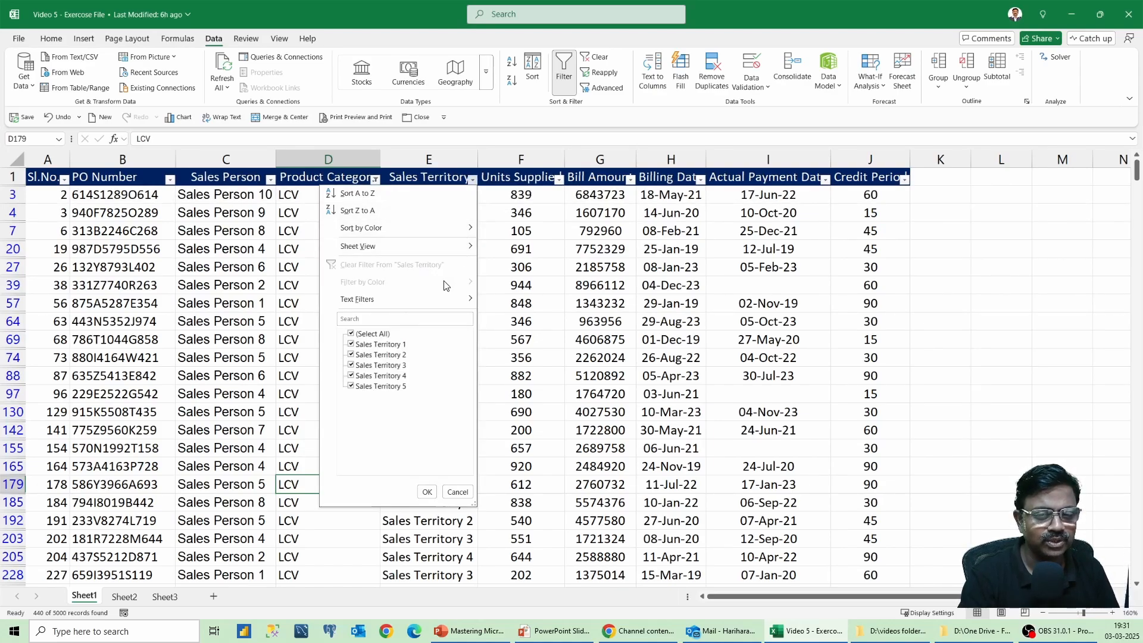
left_click(354, 333)
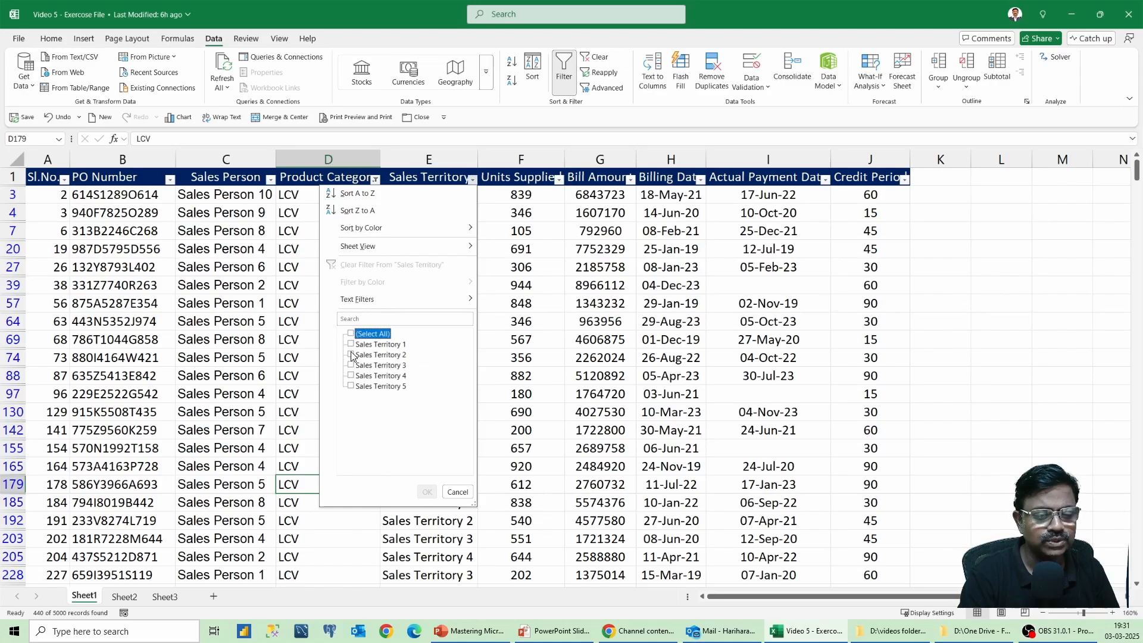
left_click(351, 354)
left_click(426, 492)
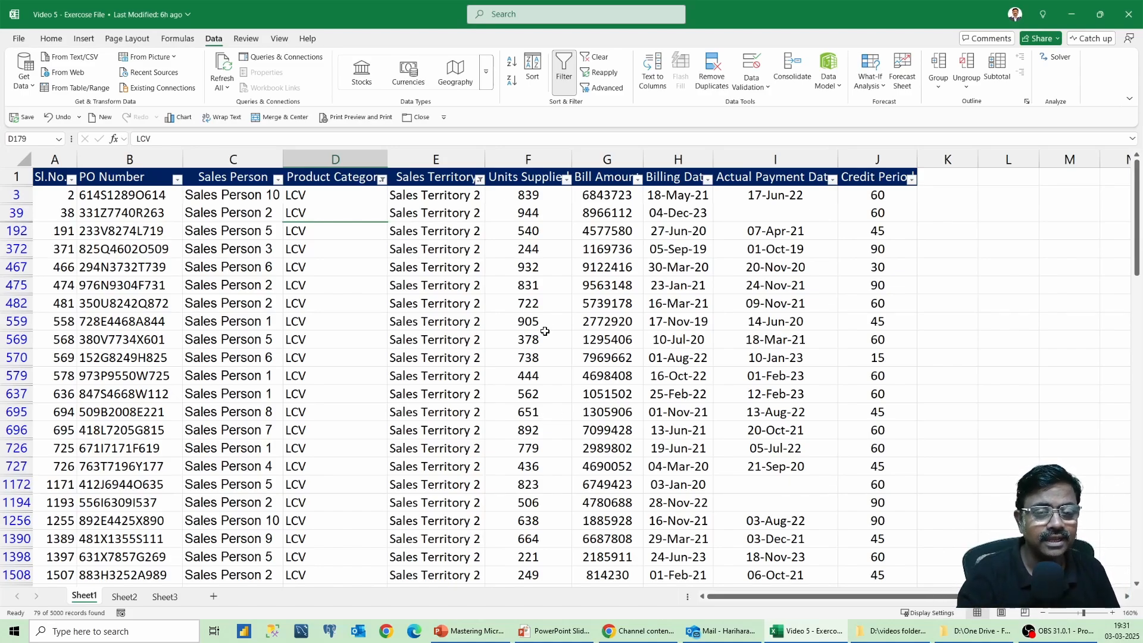
Step: Apply a number filter to the Units Supplied column for values greater than 700
left_click(544, 177)
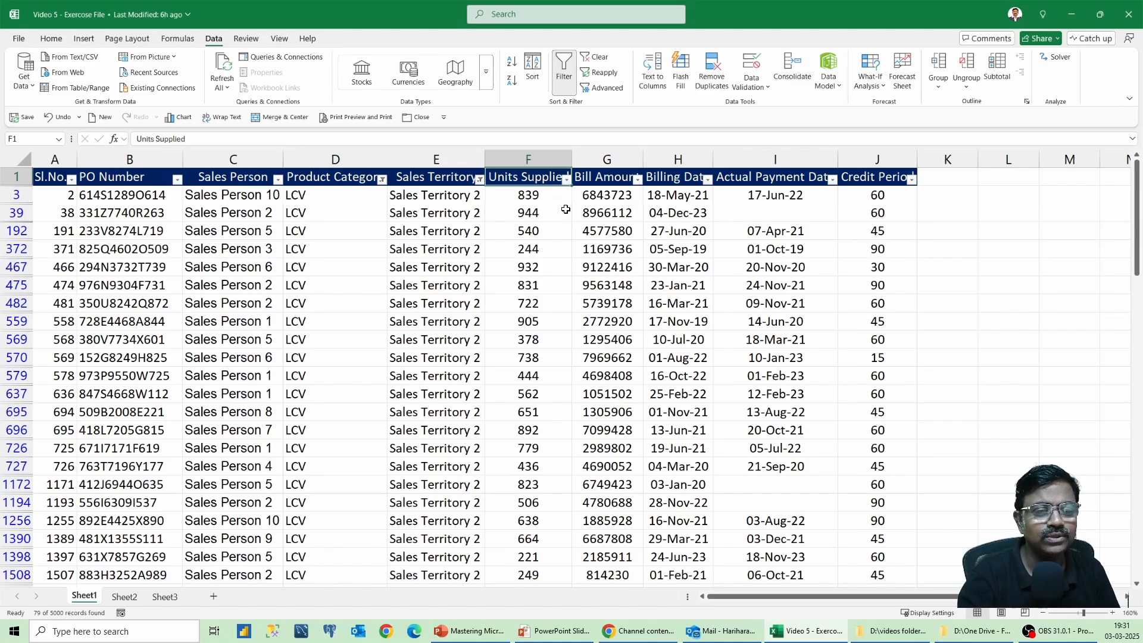
left_click(566, 180)
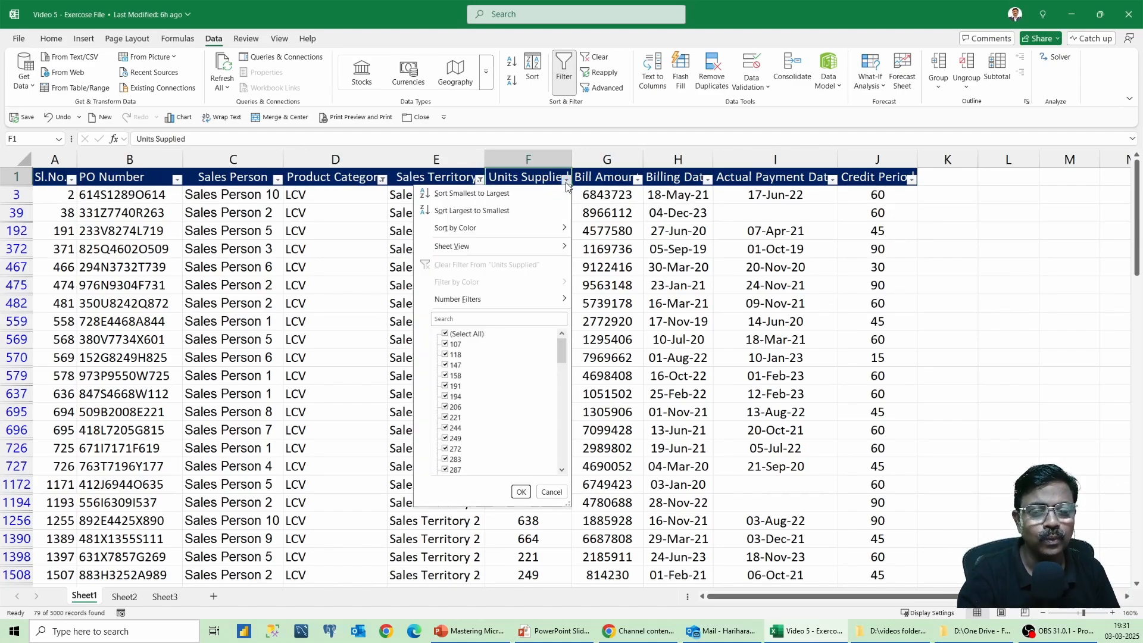
mouse_move(504, 304)
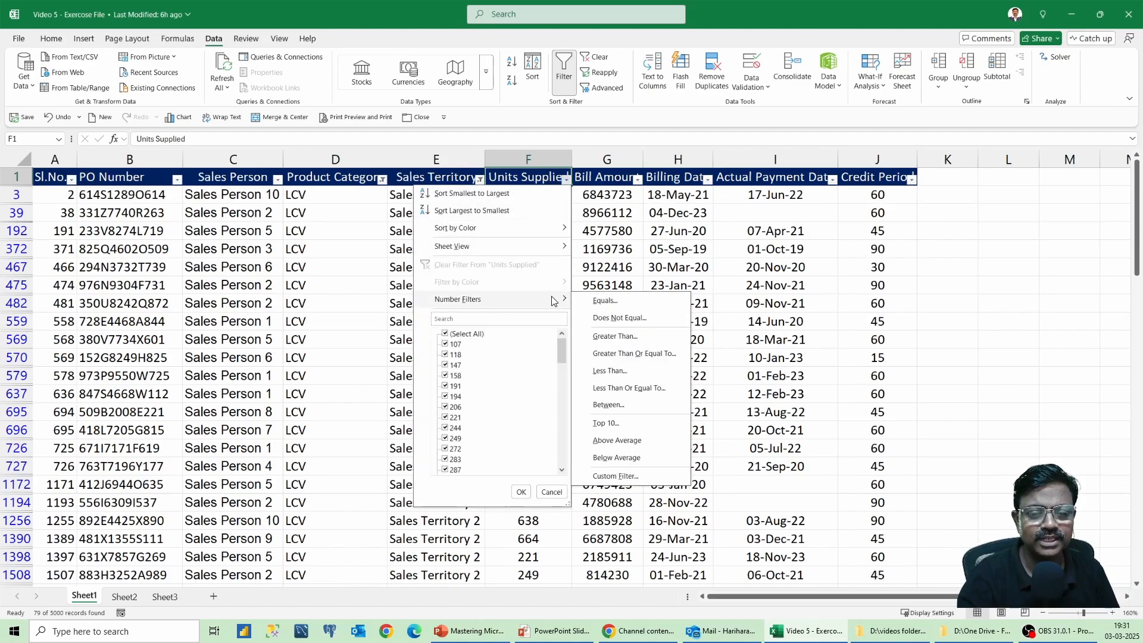
left_click(595, 336)
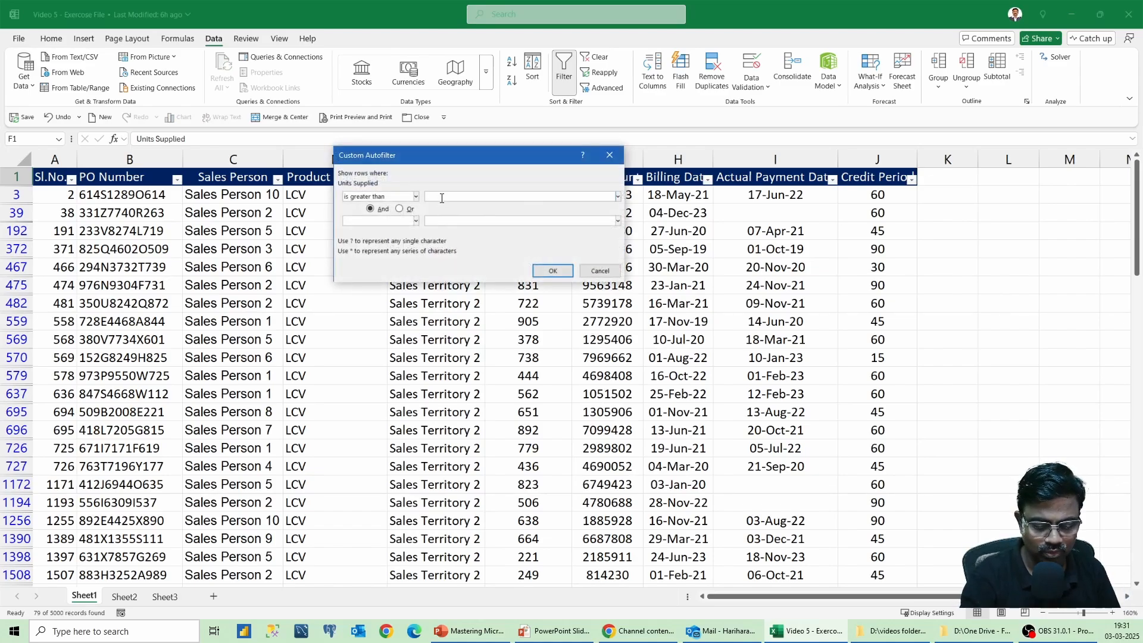
type("700")
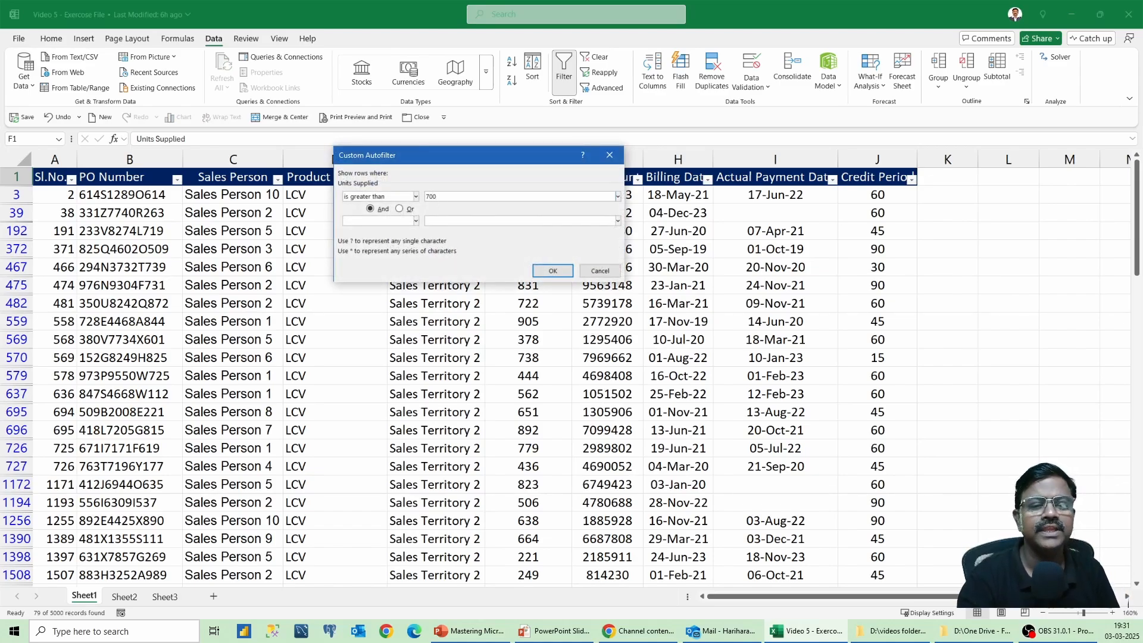
left_click(540, 271)
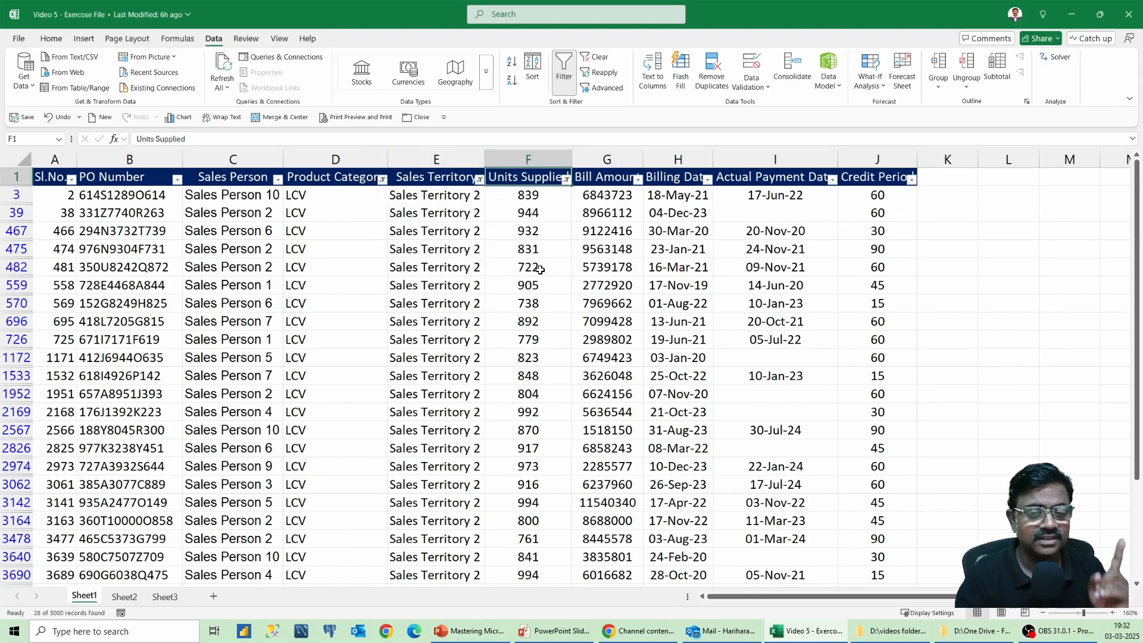
Step: Filter the Billing Date column to show only dates in 2021
left_click(679, 178)
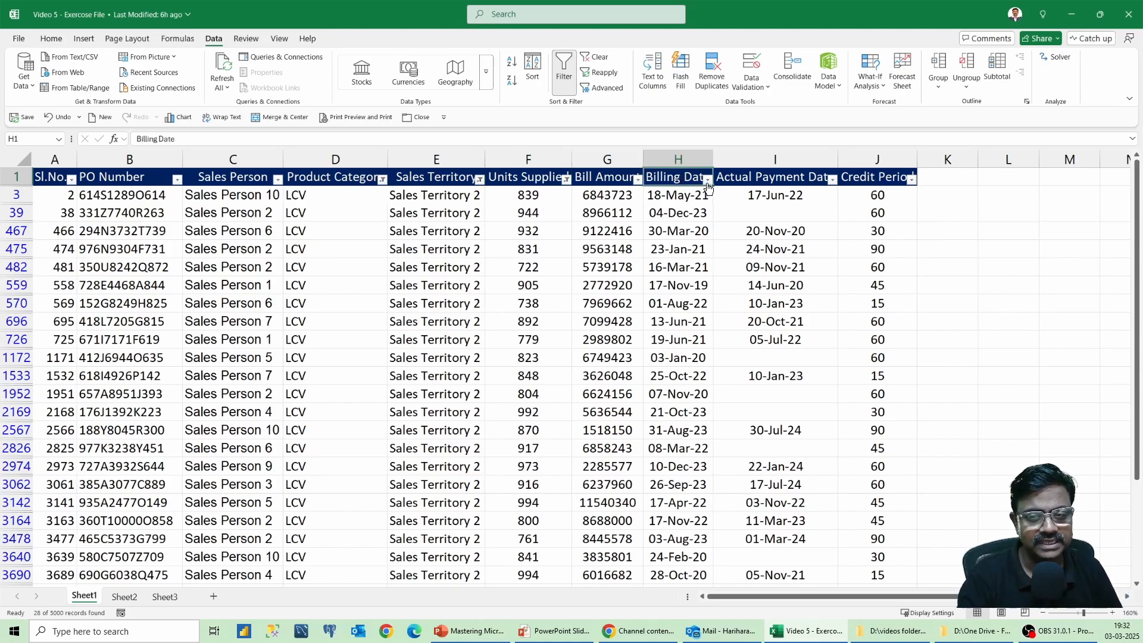
left_click(707, 180)
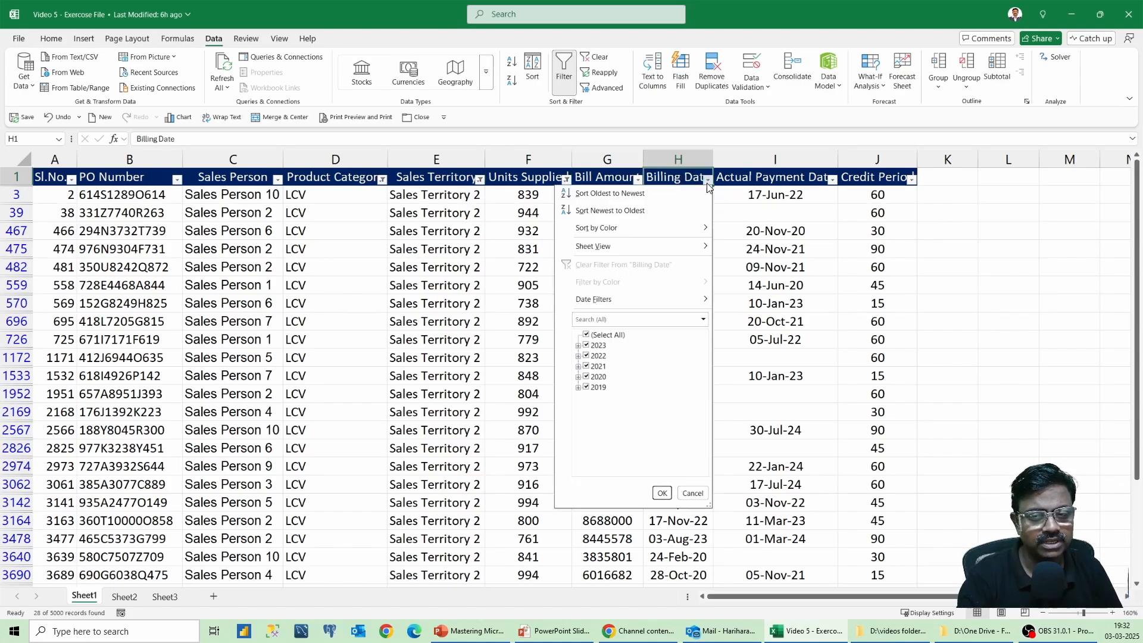
left_click(586, 335)
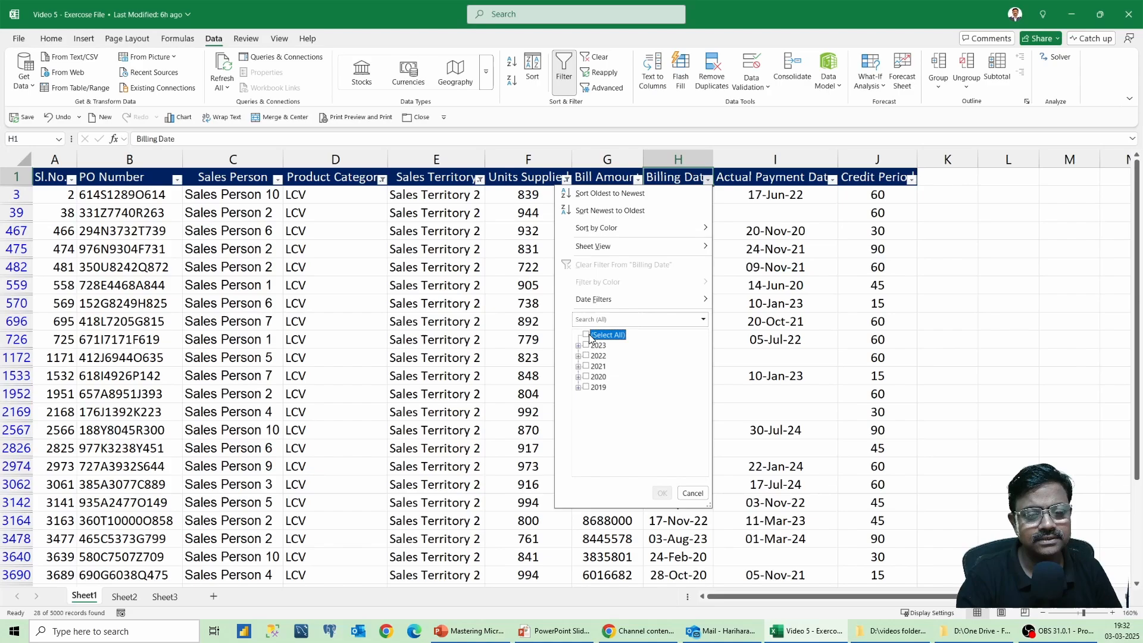
left_click(578, 366)
left_click(587, 366)
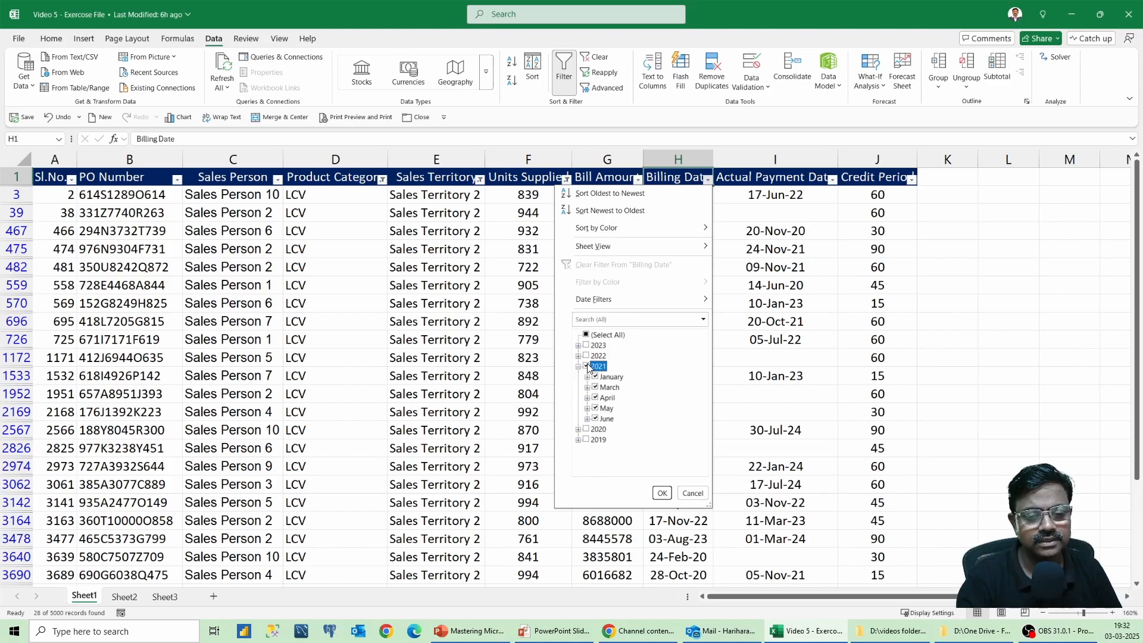
left_click(662, 493)
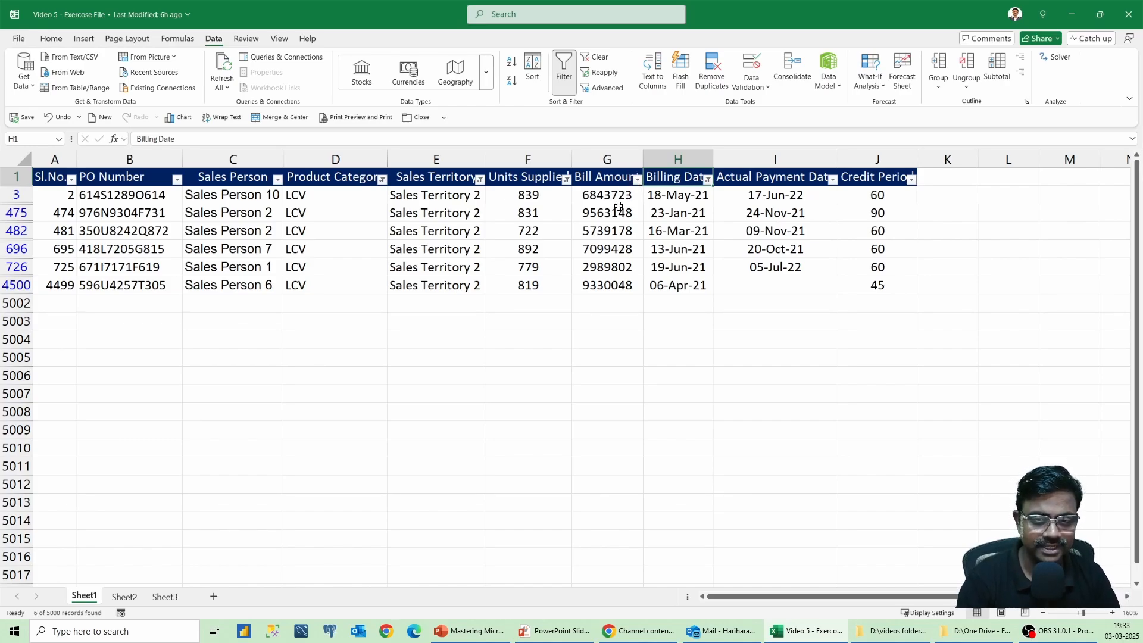
Step: Remove all filters from the sales data on Sheet1 and switch to Sheet2
key("ctrl+shift+l")
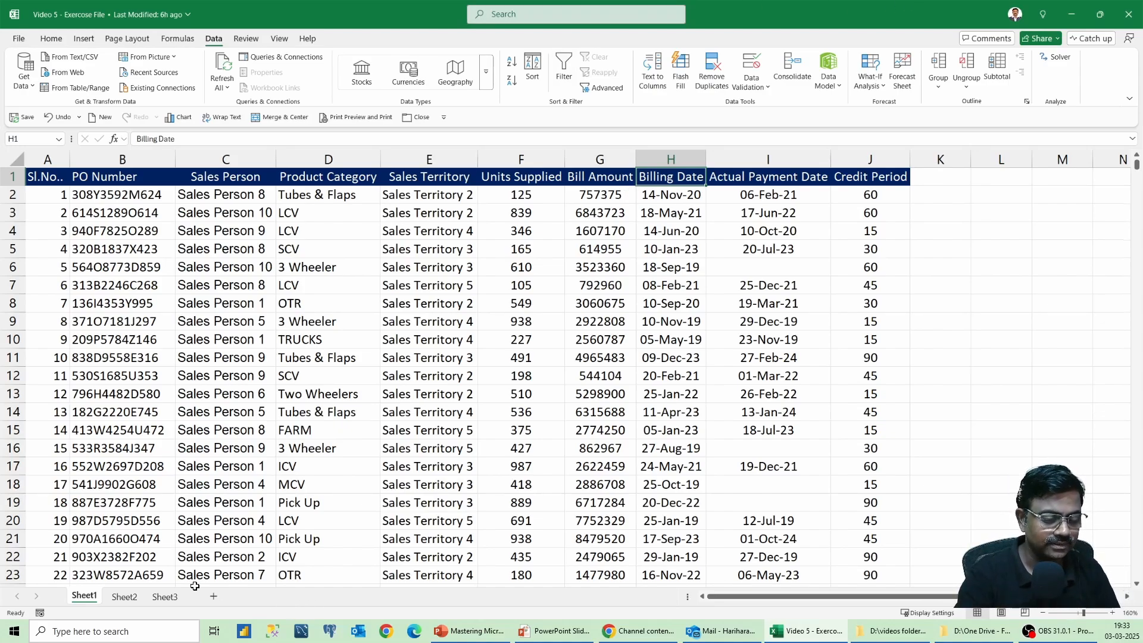
left_click(122, 602)
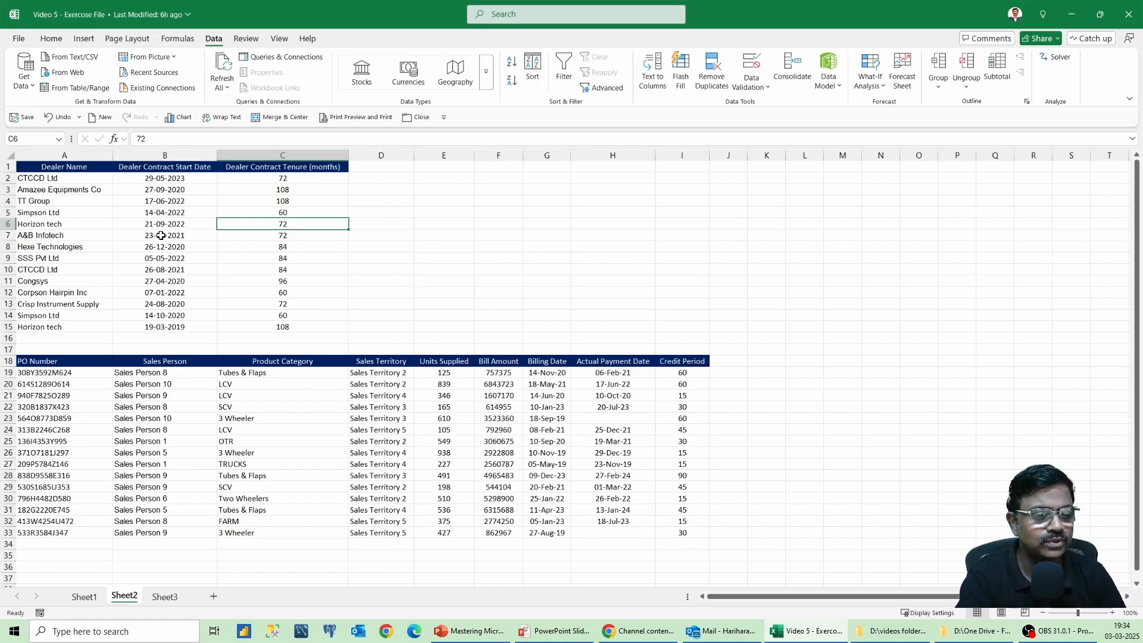
scroll(200, 245, "up", 1, "ctrl")
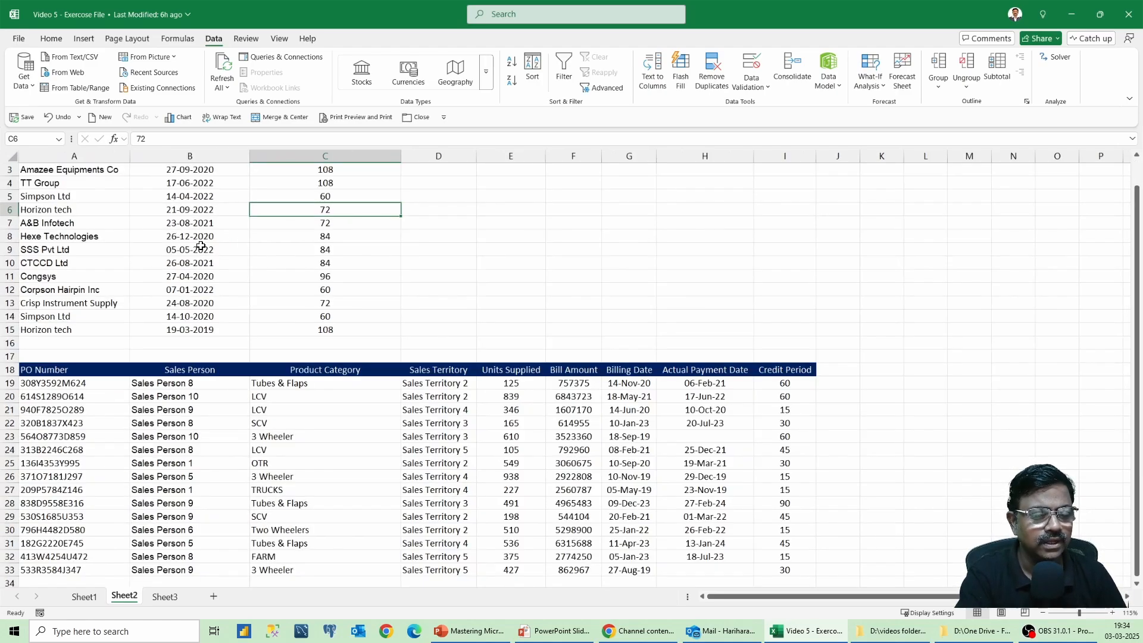
scroll(179, 244, "up", 1)
Step: Turn on filtering for the dealer contract table in the first rows of Sheet2
left_click(93, 196)
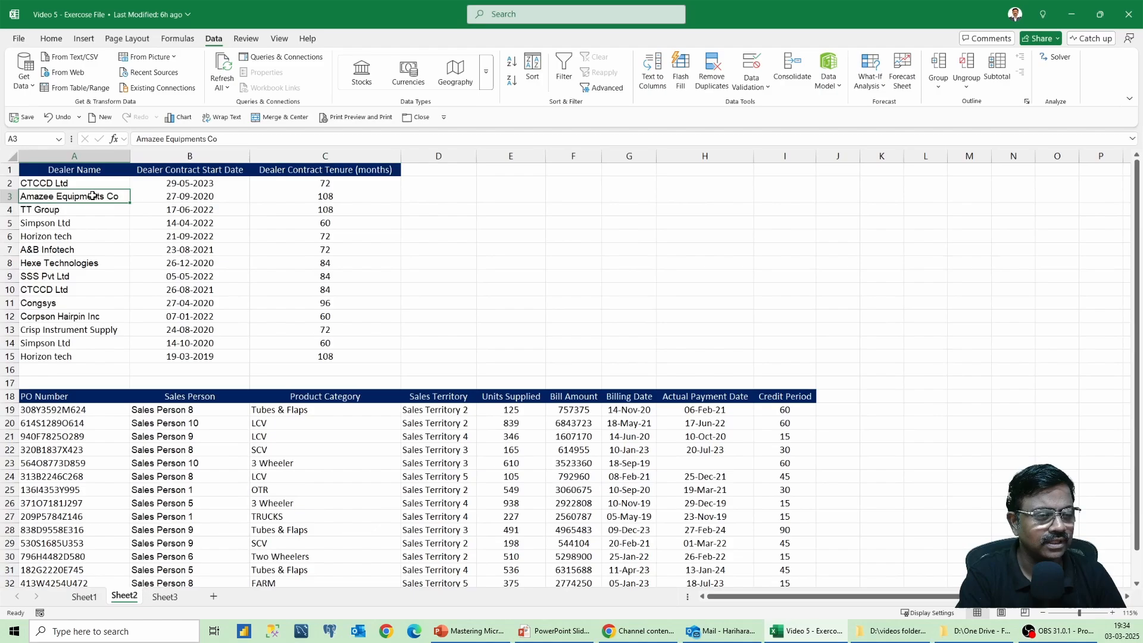
left_click(203, 434)
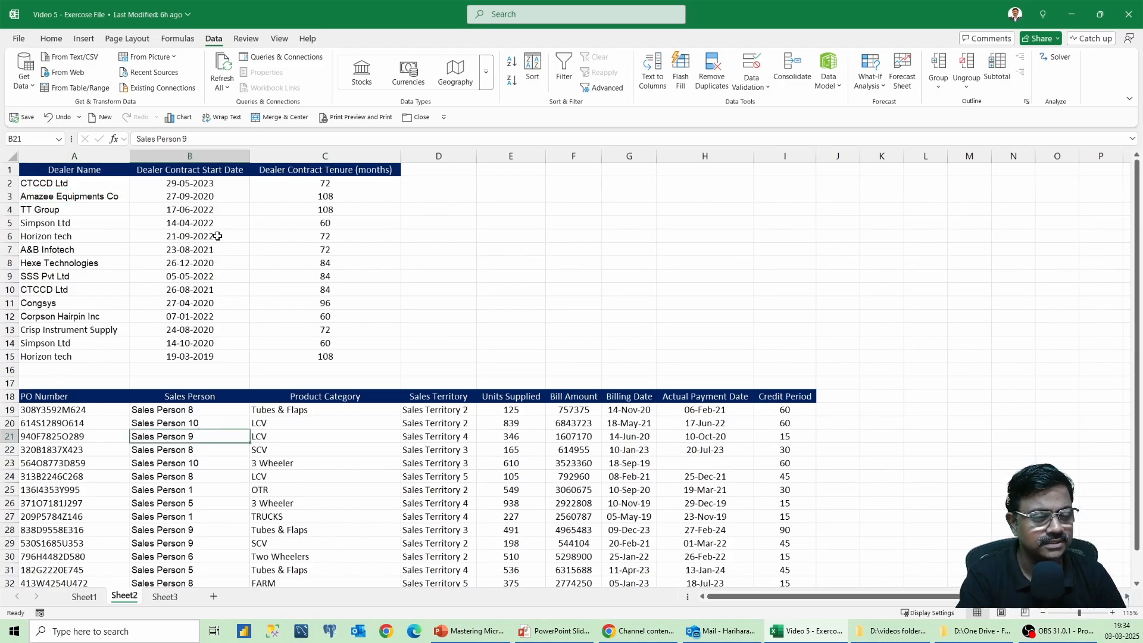
left_click(213, 210)
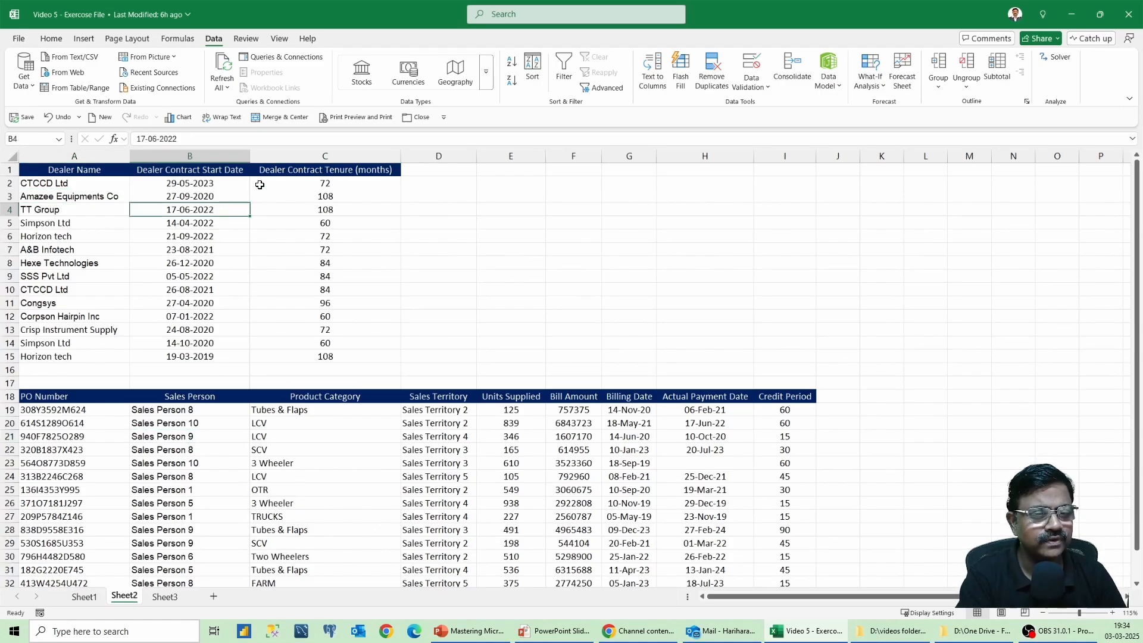
left_click(335, 171)
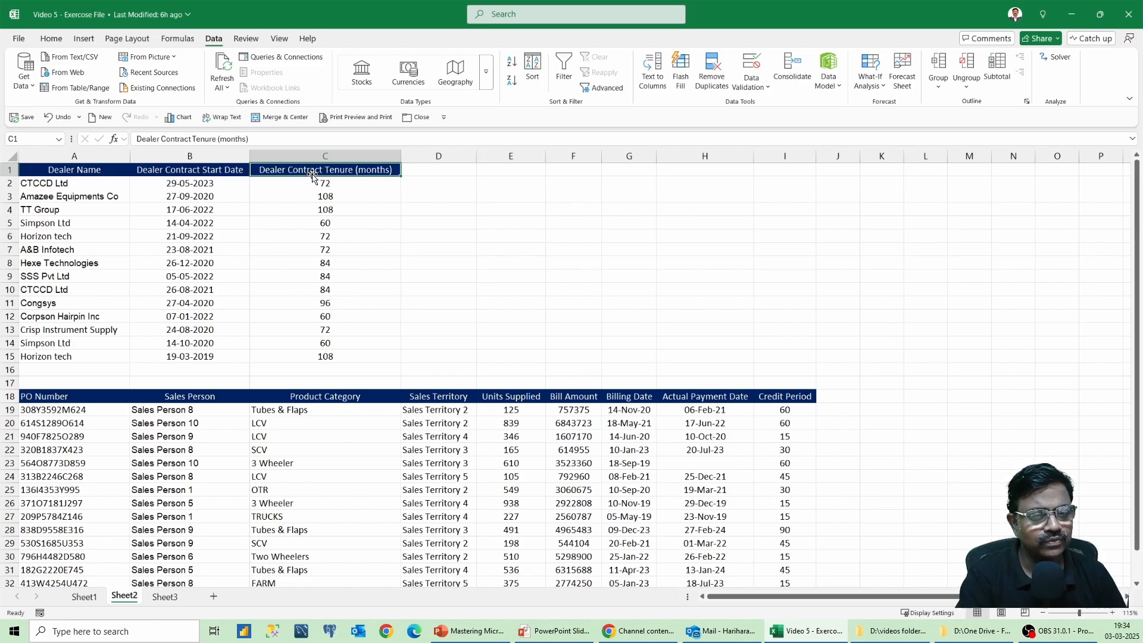
left_click(210, 173)
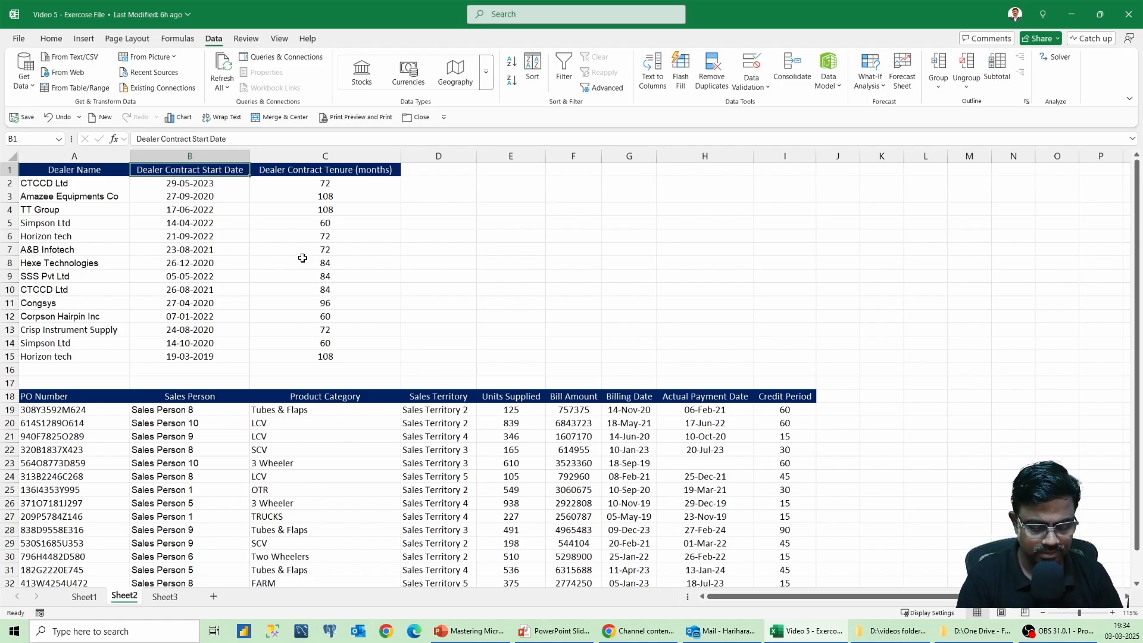
key("ctrl+shift+l")
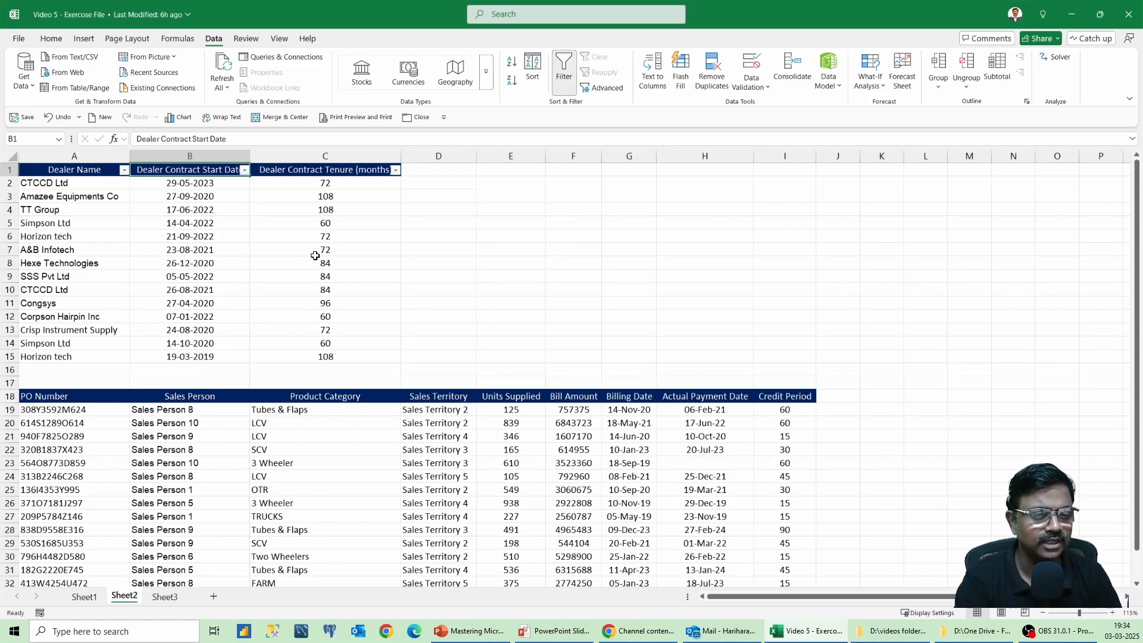
Step: Apply a number filter to the Dealer Contract Tenure (months) column for values greater than 80
left_click(396, 170)
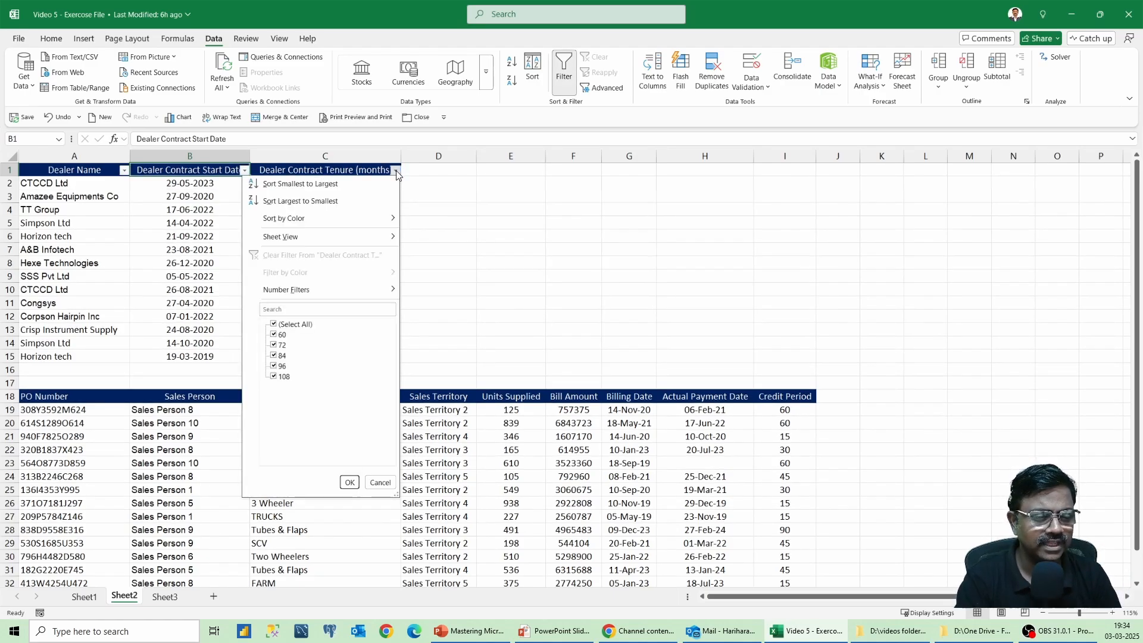
mouse_move(344, 293)
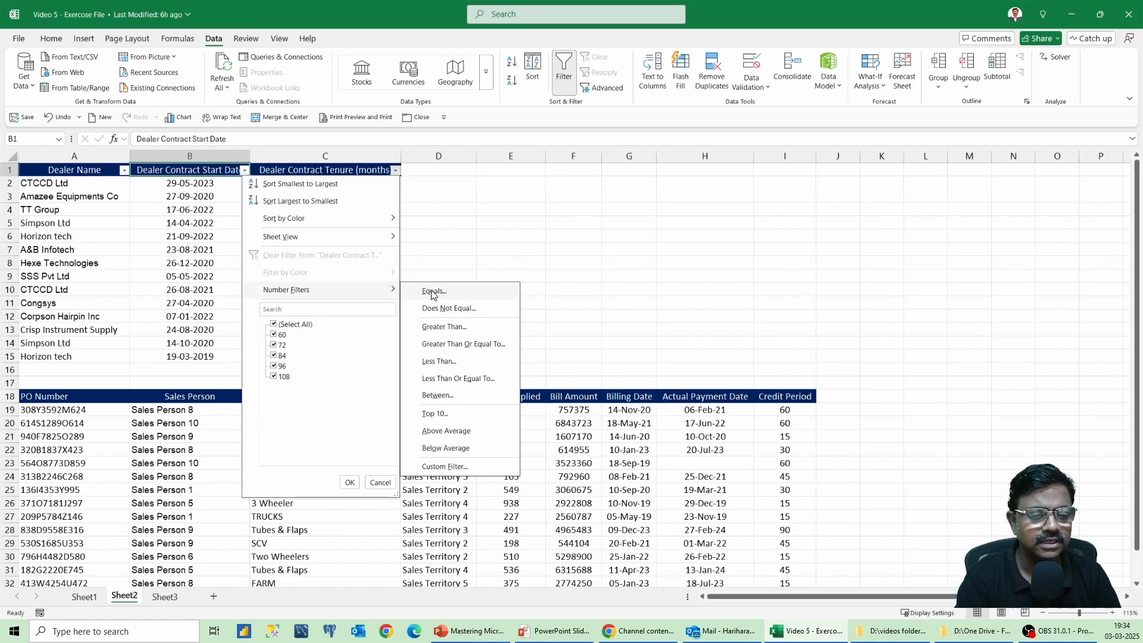
left_click(451, 327)
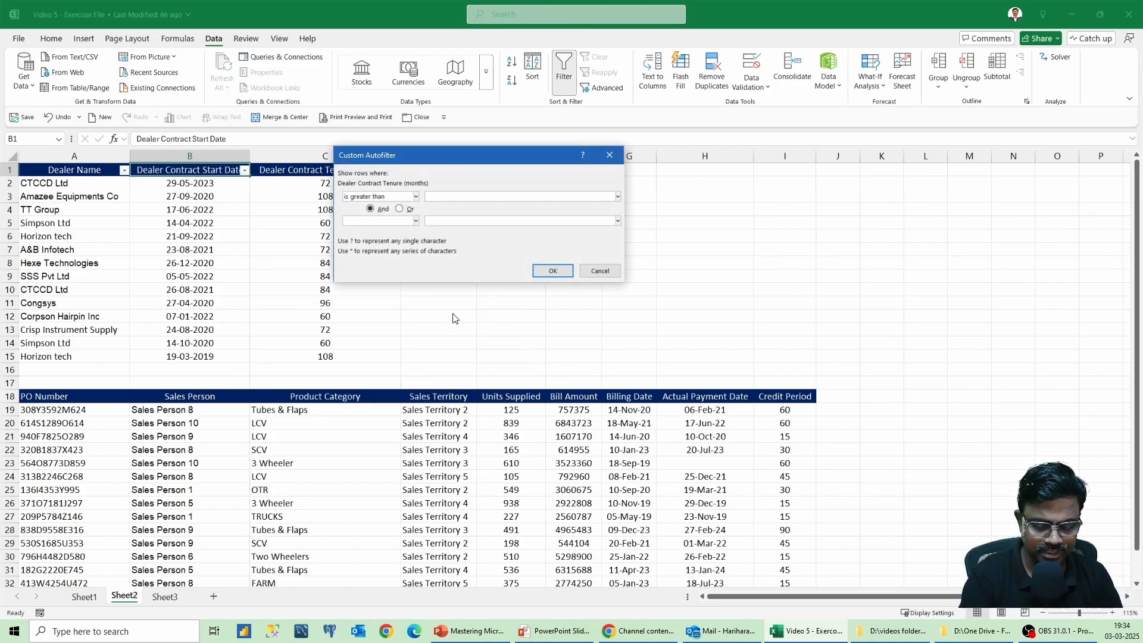
type("80")
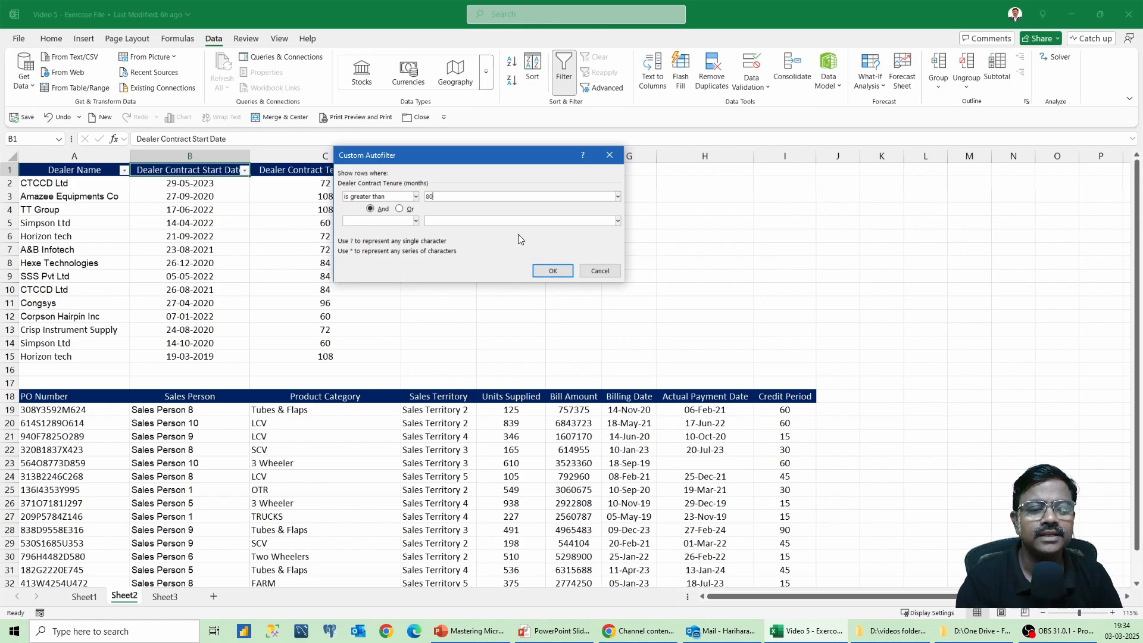
left_click(546, 270)
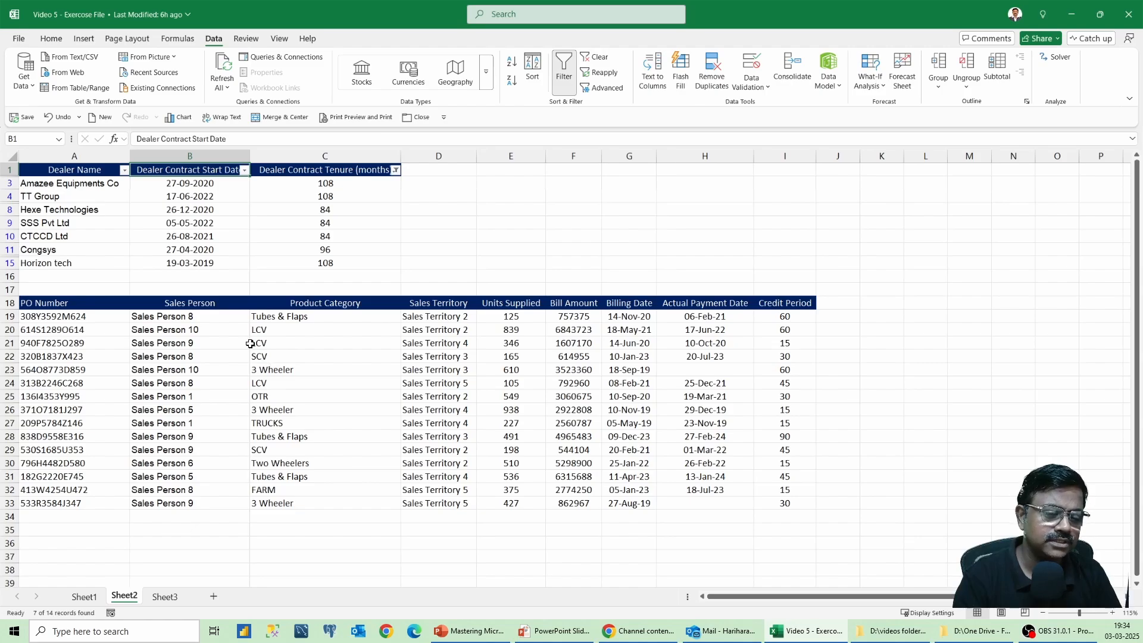
Step: Remove the filters from the dealer contract table and look over the sales table below it
left_click(273, 339)
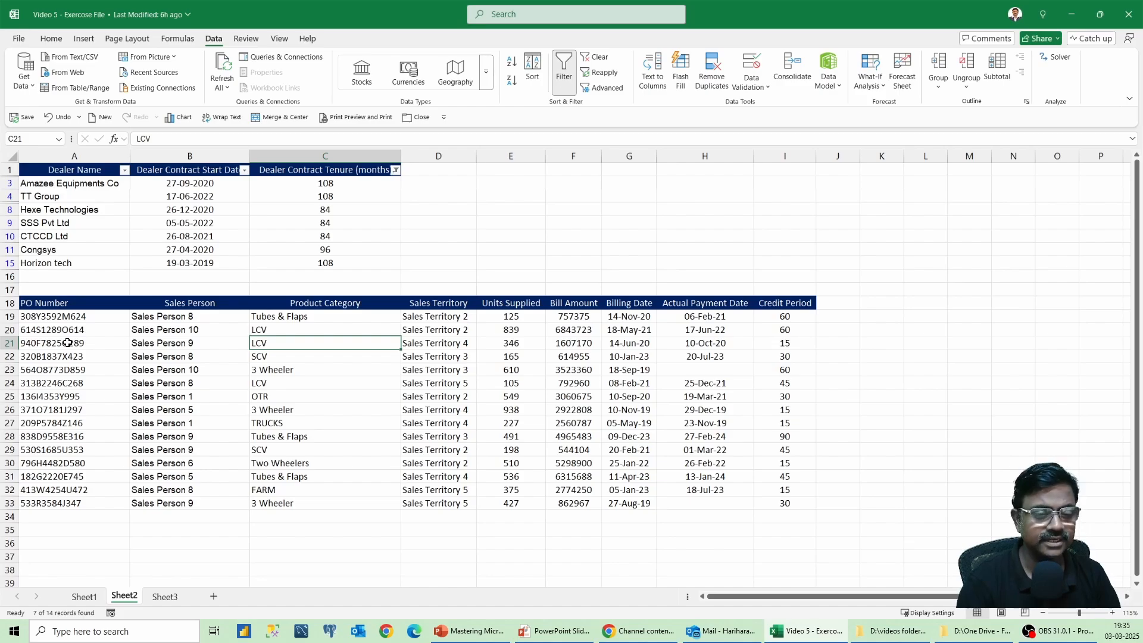
key("ctrl+shift+l")
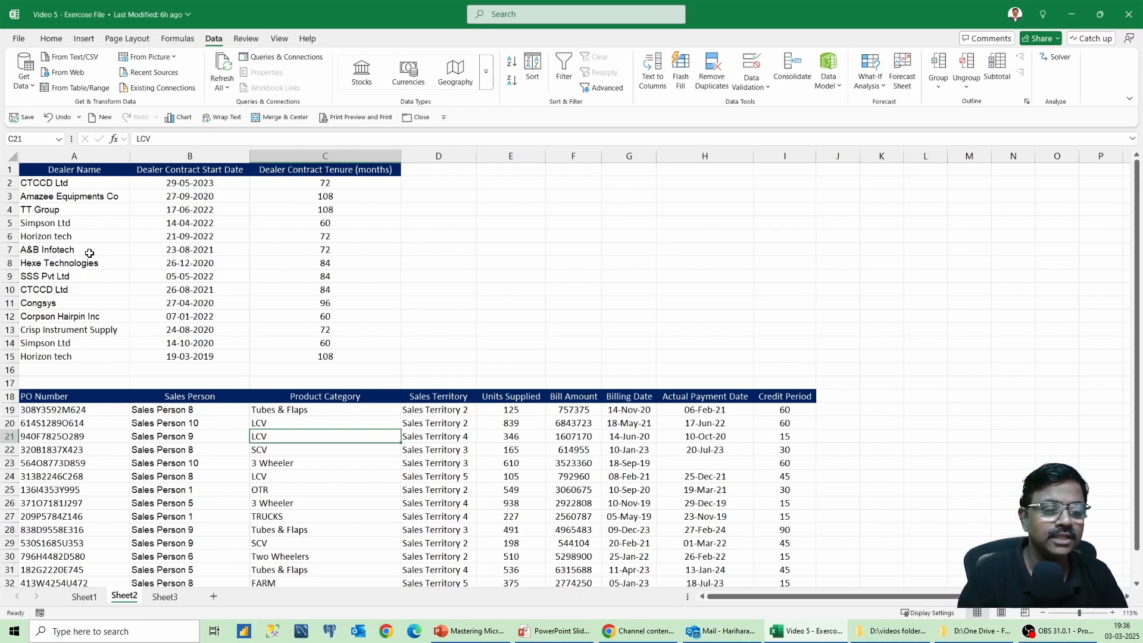
left_click(167, 300)
left_click(185, 406)
scroll(184, 497, "down", 4)
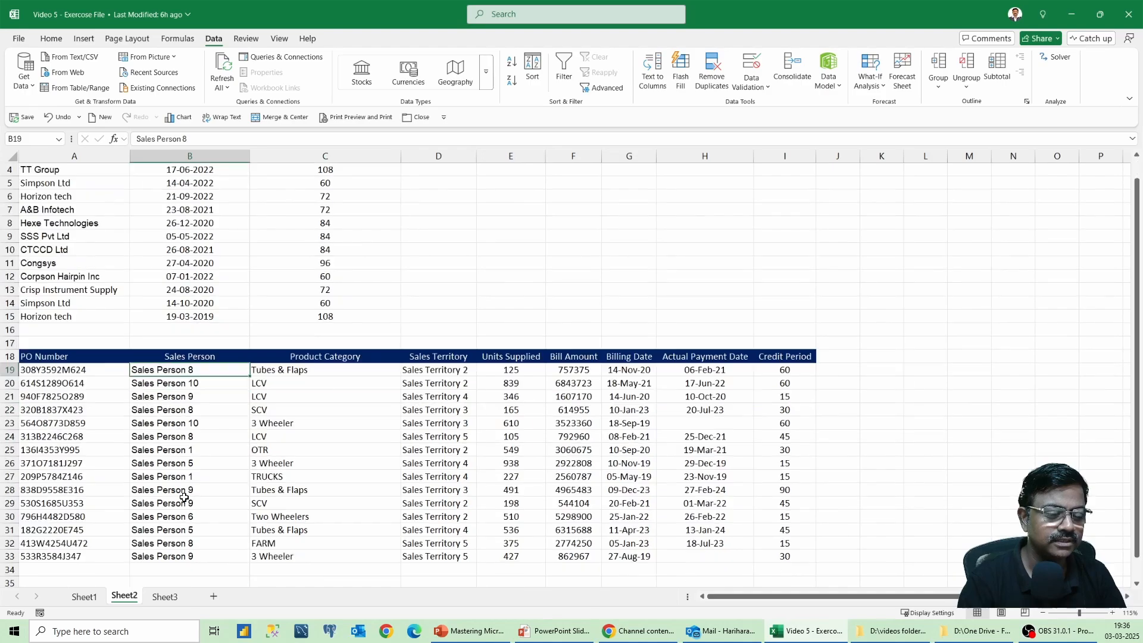
left_click(186, 502)
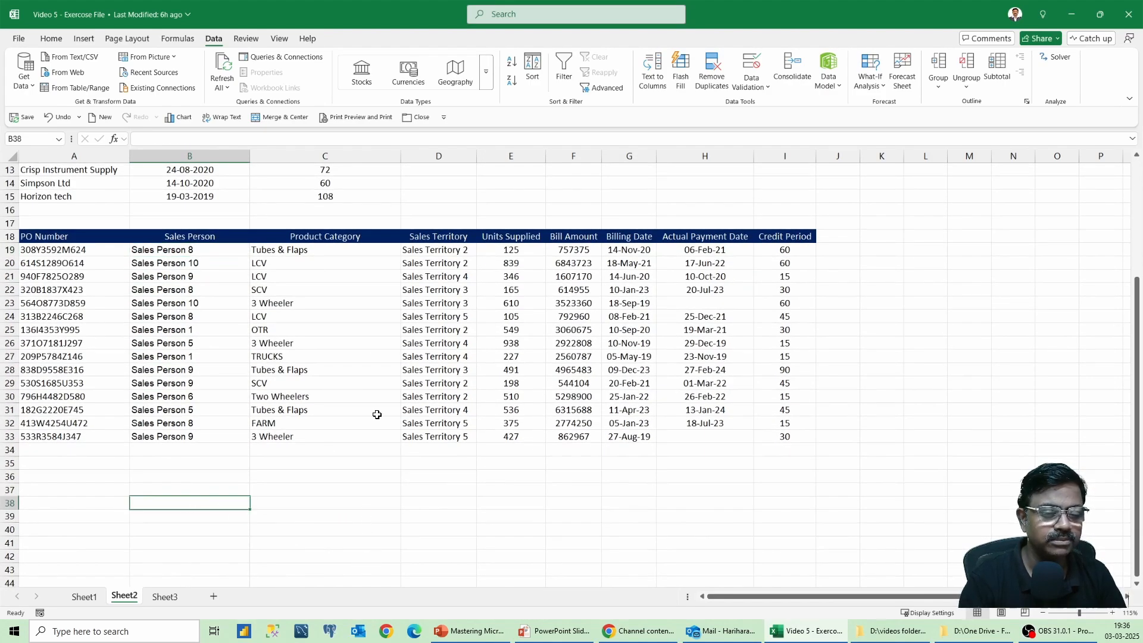
scroll(378, 490, "up", 3)
scroll(378, 490, "up", 2)
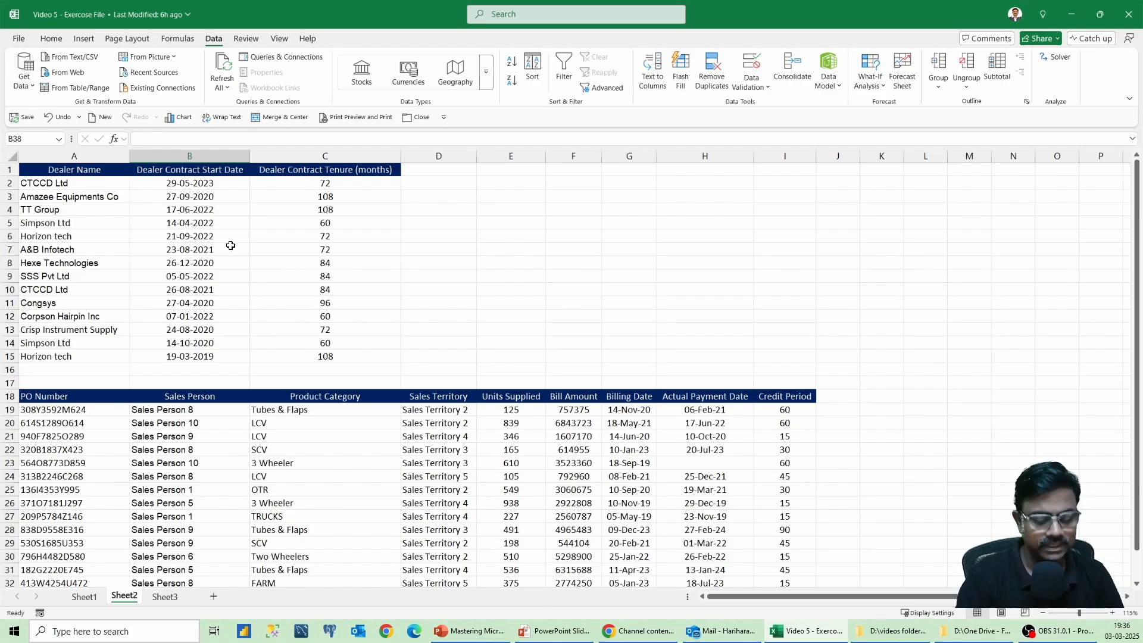
Step: Turn on filtering for the sales table starting at row 18 and show only LCV in its Product Category column
left_click(167, 452)
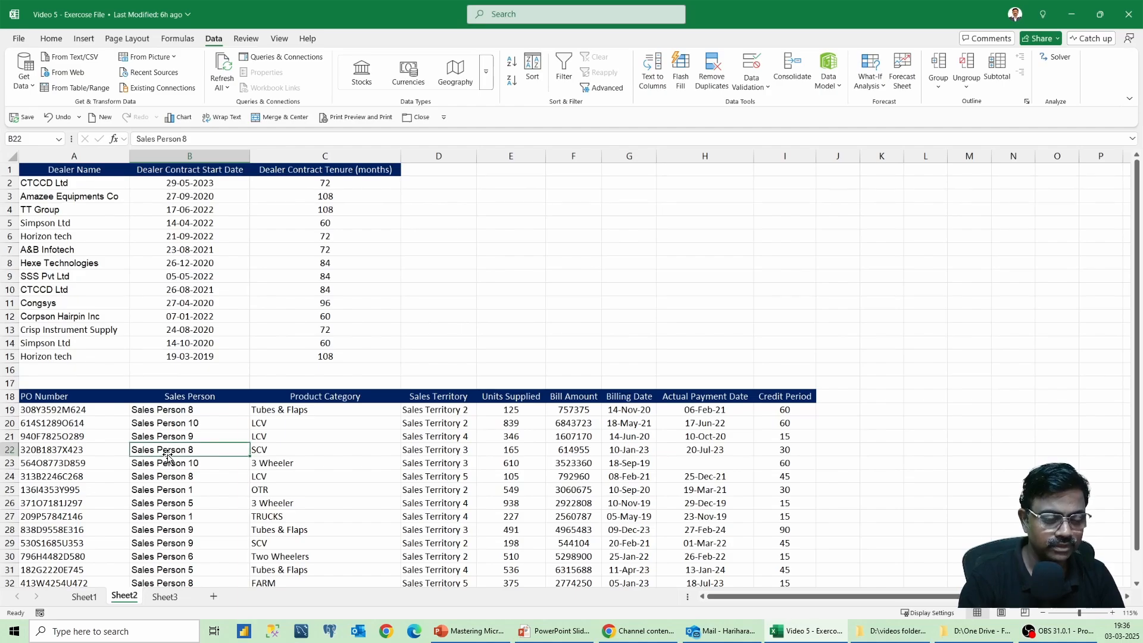
key("ctrl+shift+l")
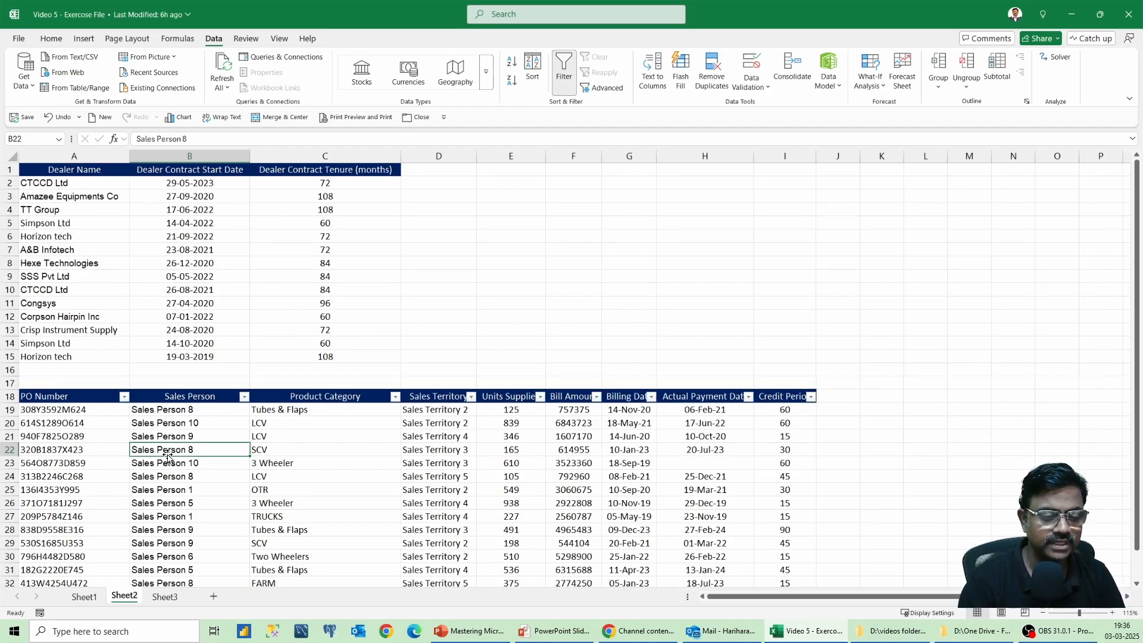
left_click(395, 397)
left_click(287, 218)
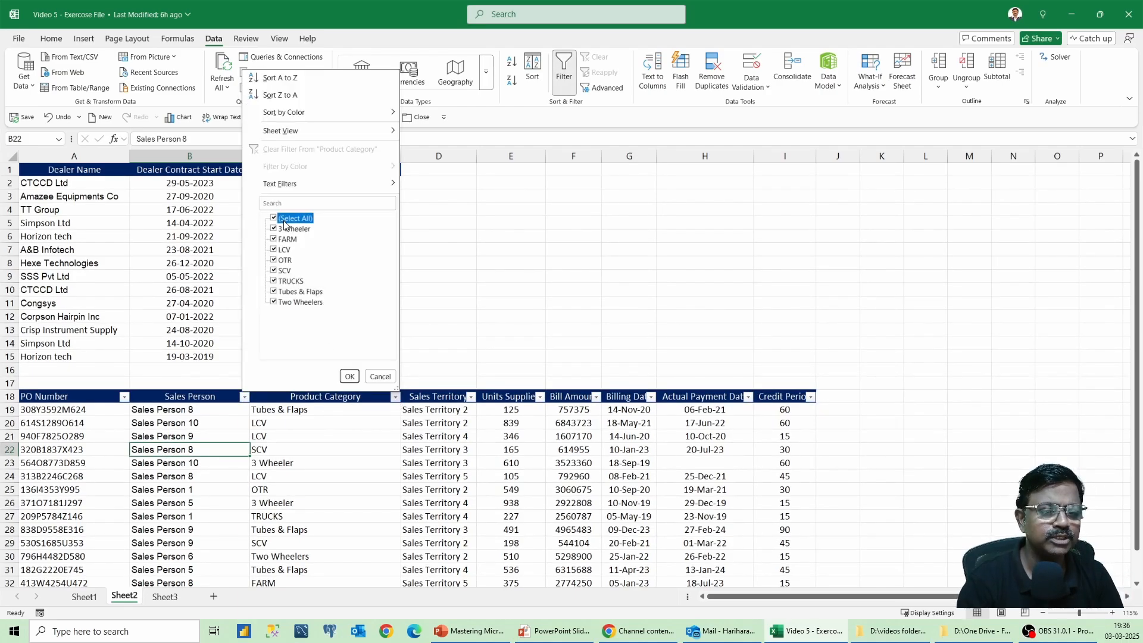
left_click(284, 249)
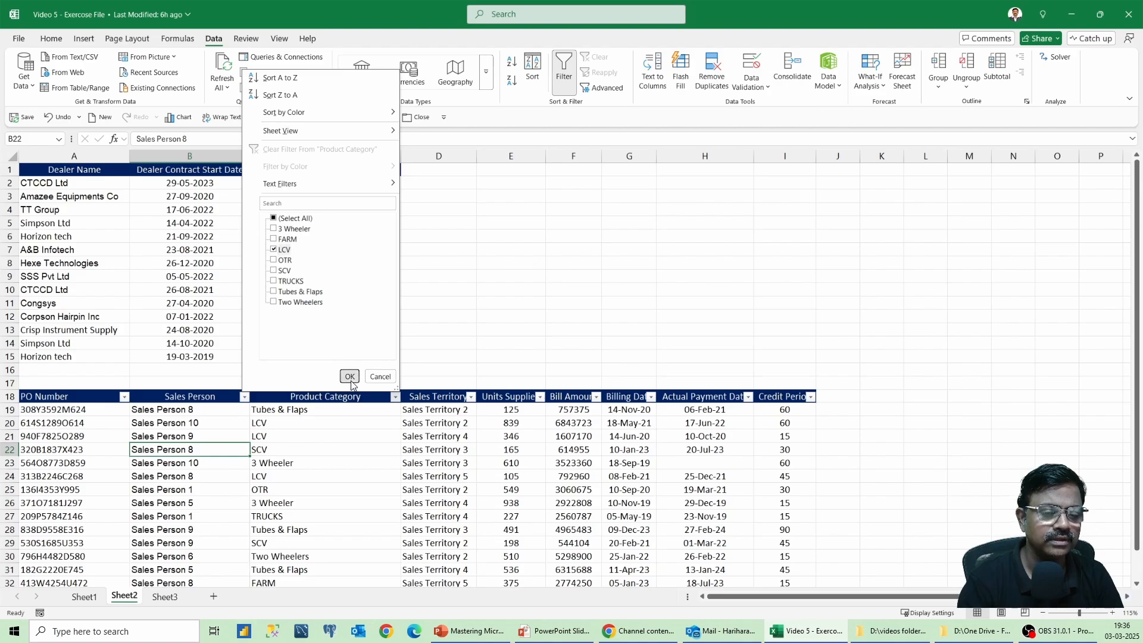
left_click(349, 376)
Step: Remove the filters from the sales table on Sheet2
left_click(220, 208)
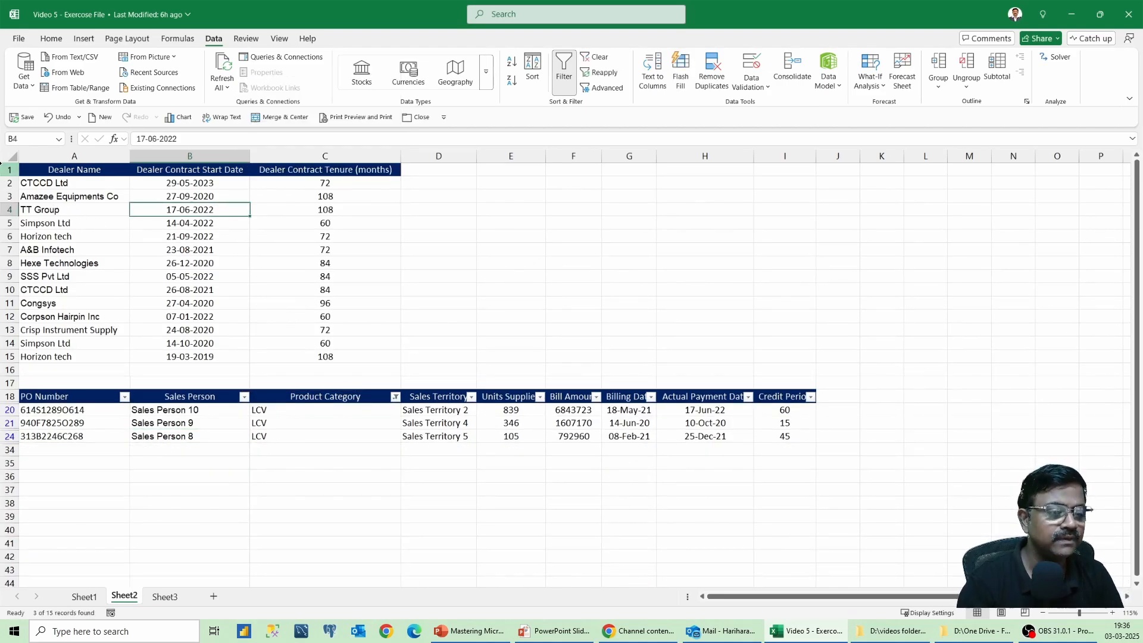
left_click(3, 167)
key("ctrl+shift+l")
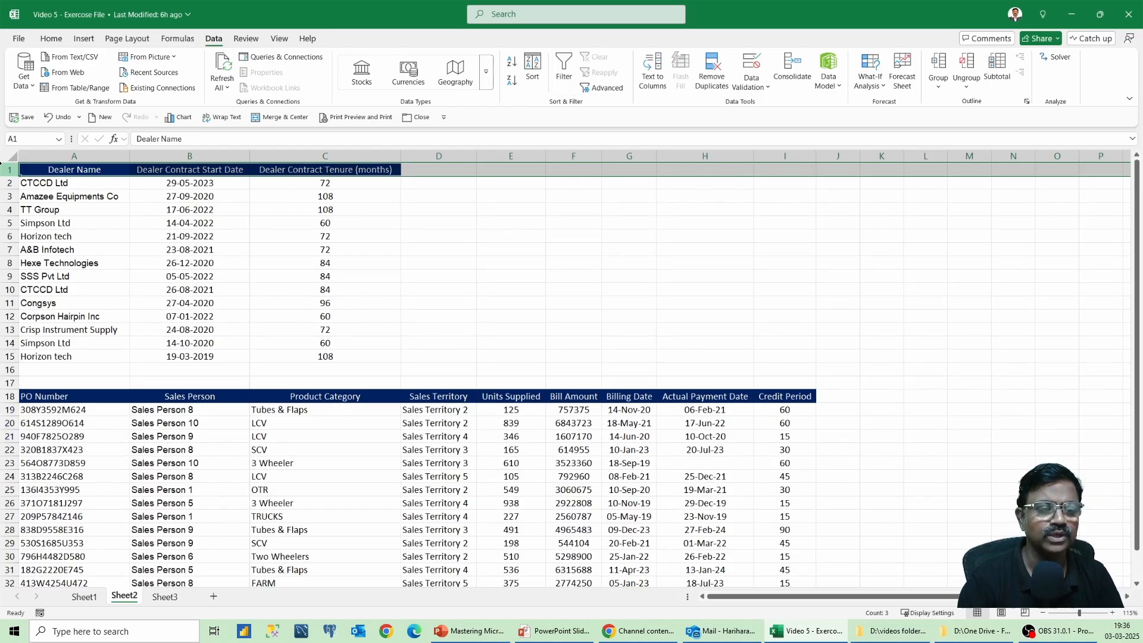
Step: Format the dealer contract data in A1:C15 as a table with headers, using the dark blue style from the Light group
left_click(228, 219)
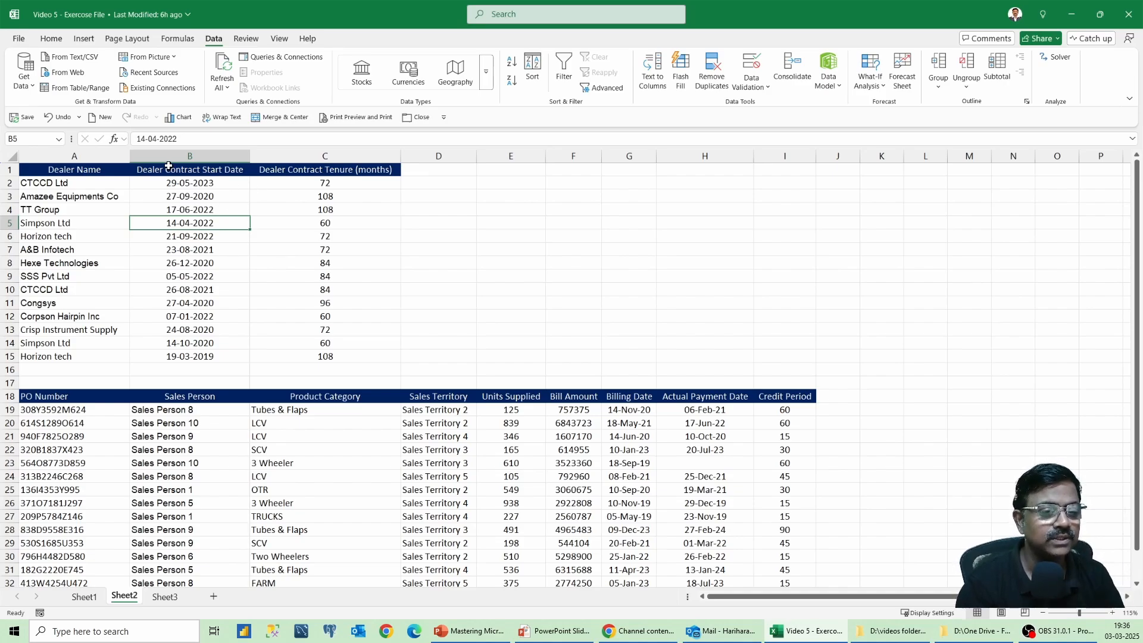
left_click(204, 251)
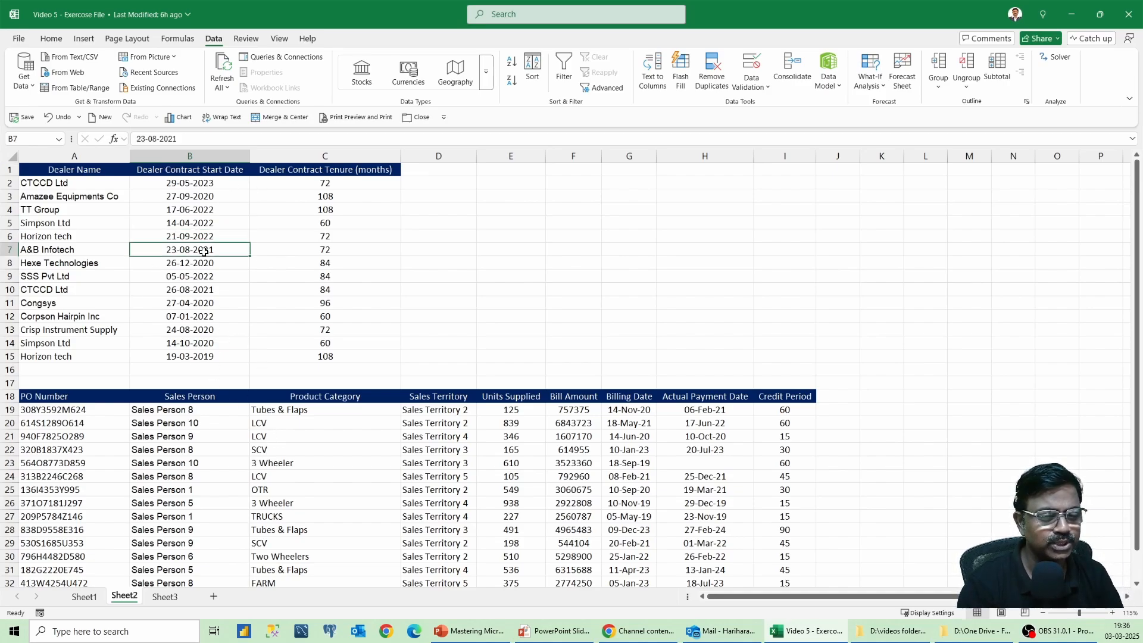
left_click(176, 473)
left_click(194, 261)
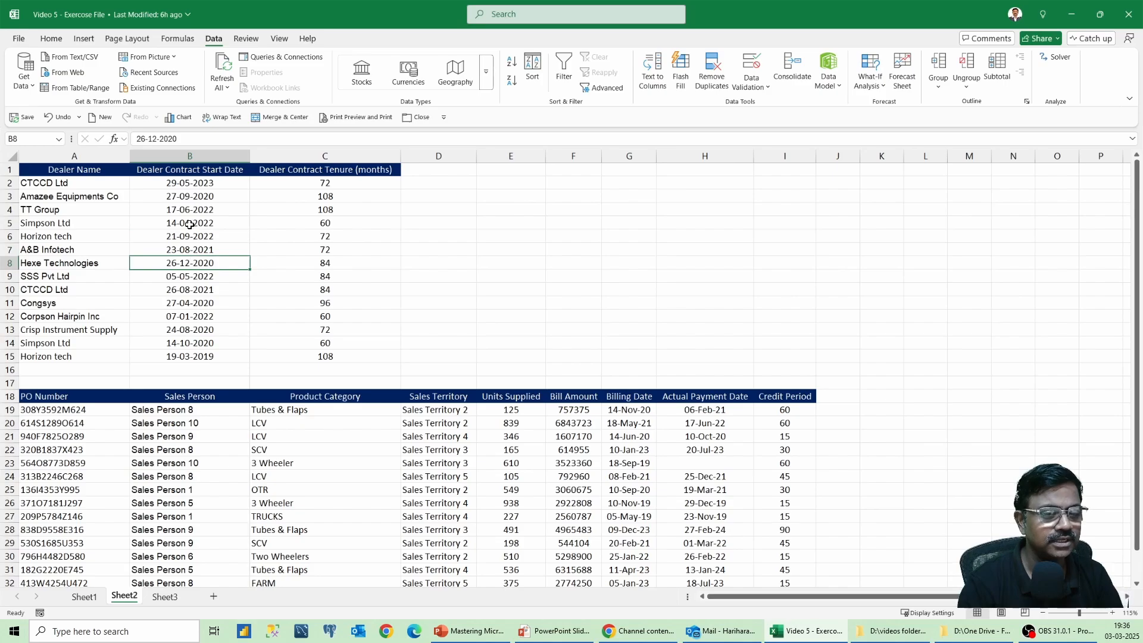
left_click(152, 235)
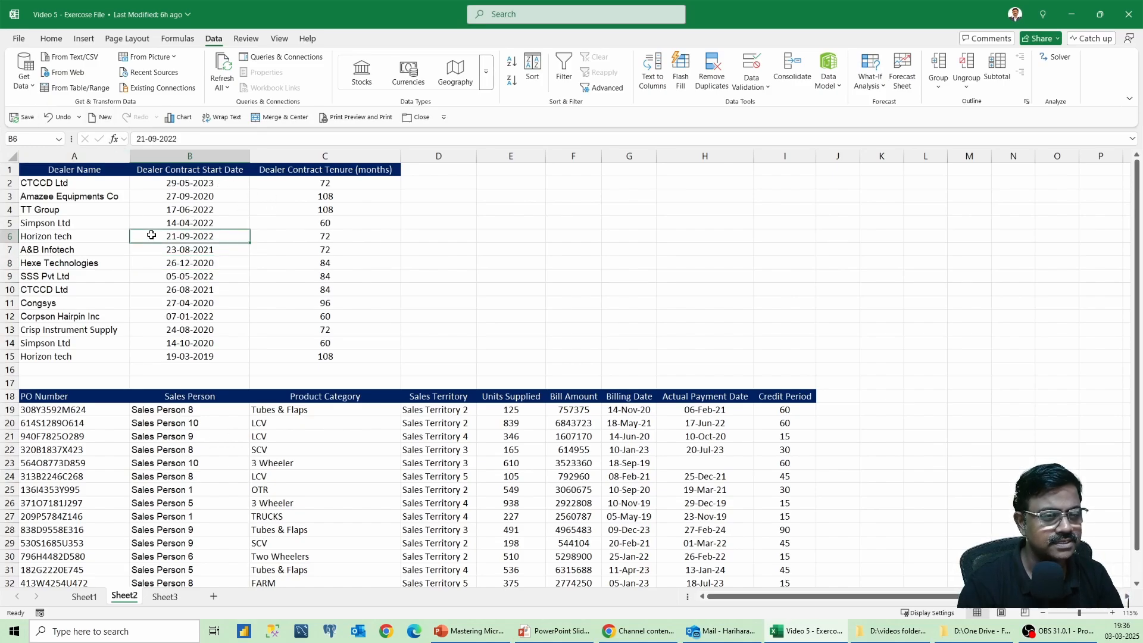
left_click(50, 39)
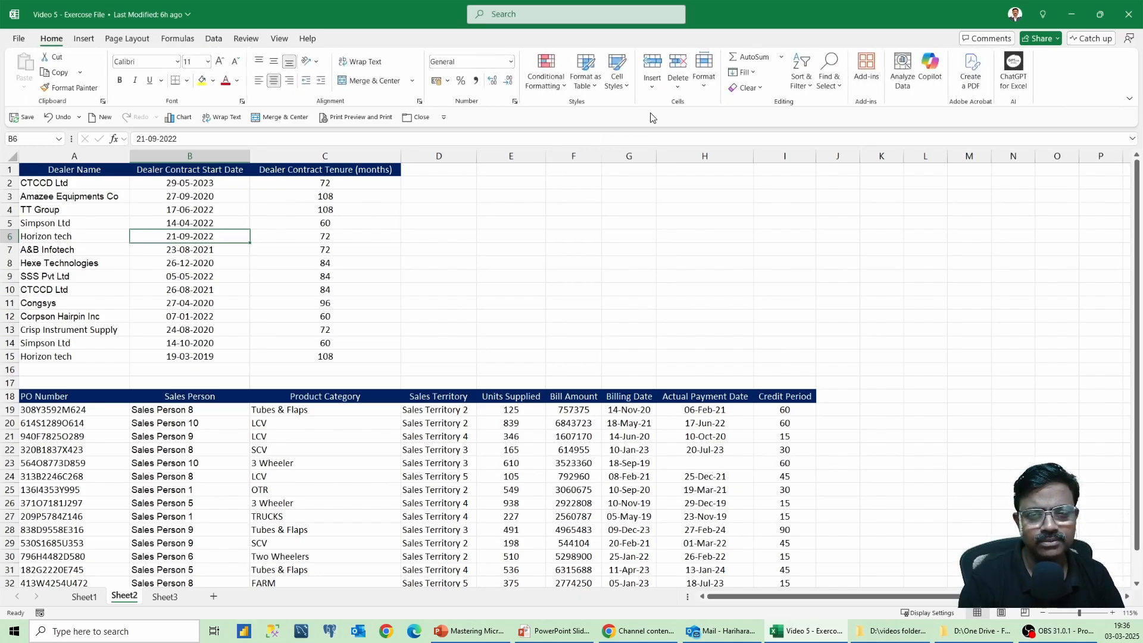
left_click(589, 87)
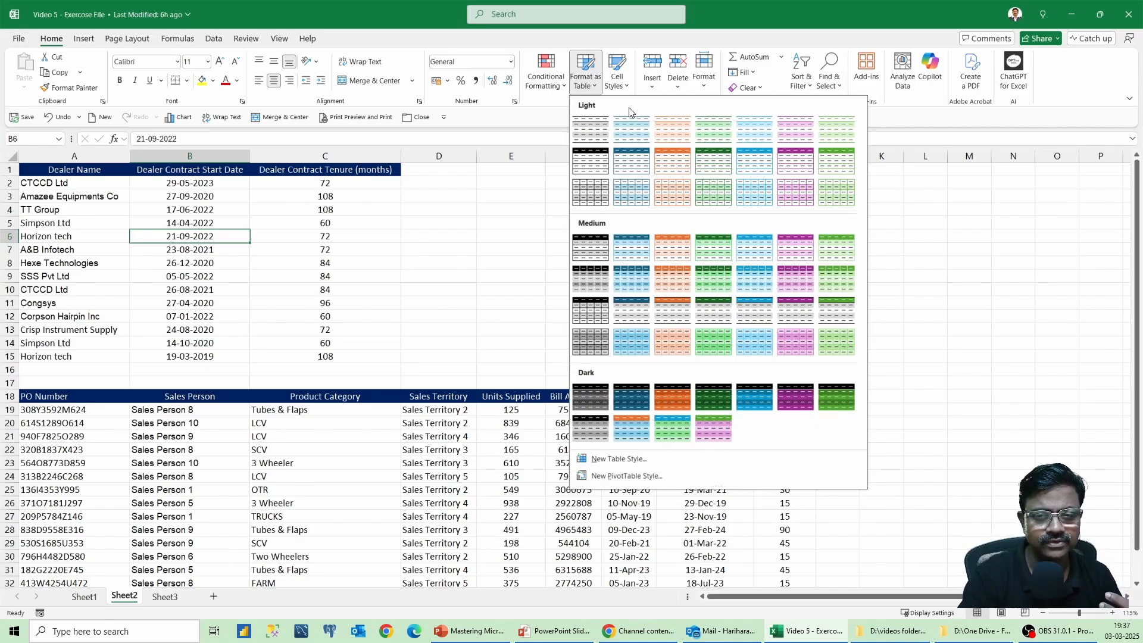
left_click(640, 170)
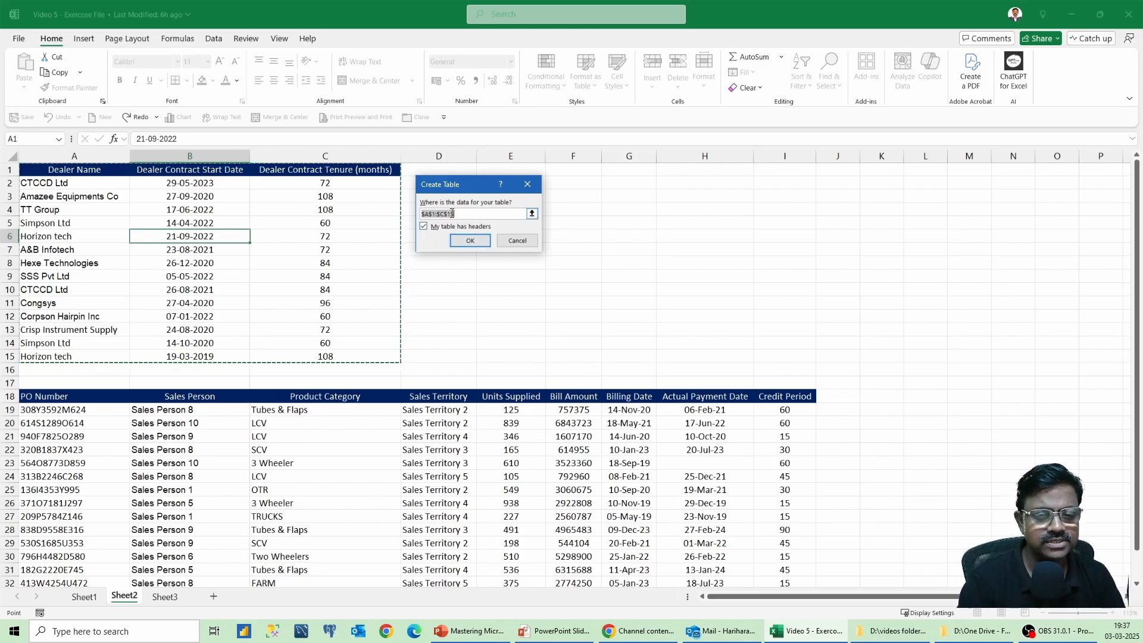
left_click(463, 240)
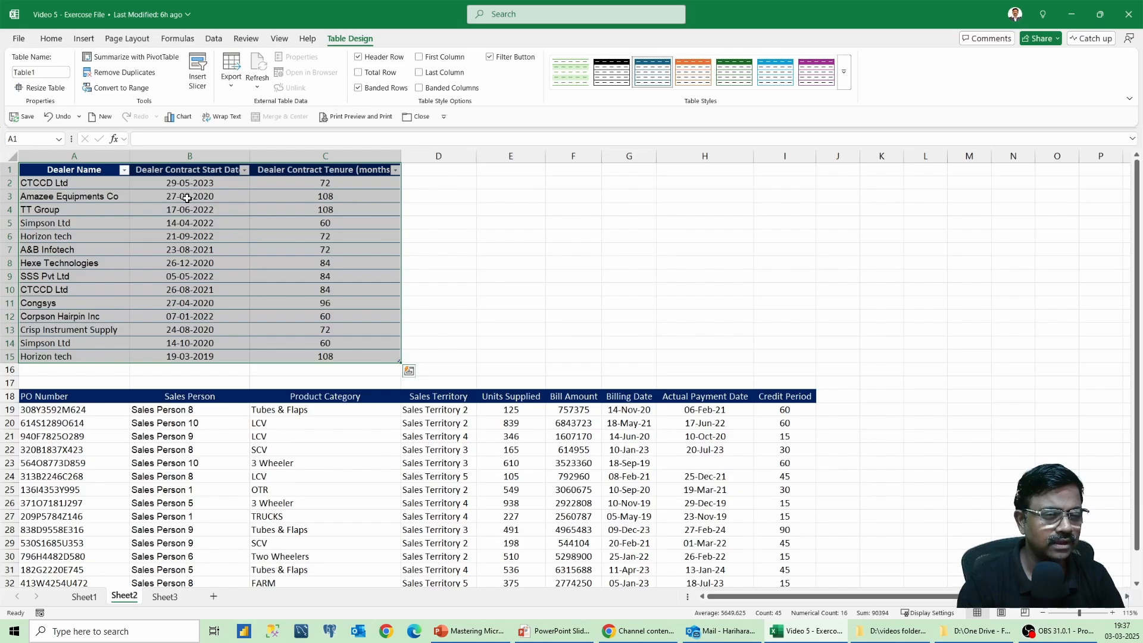
left_click(147, 171)
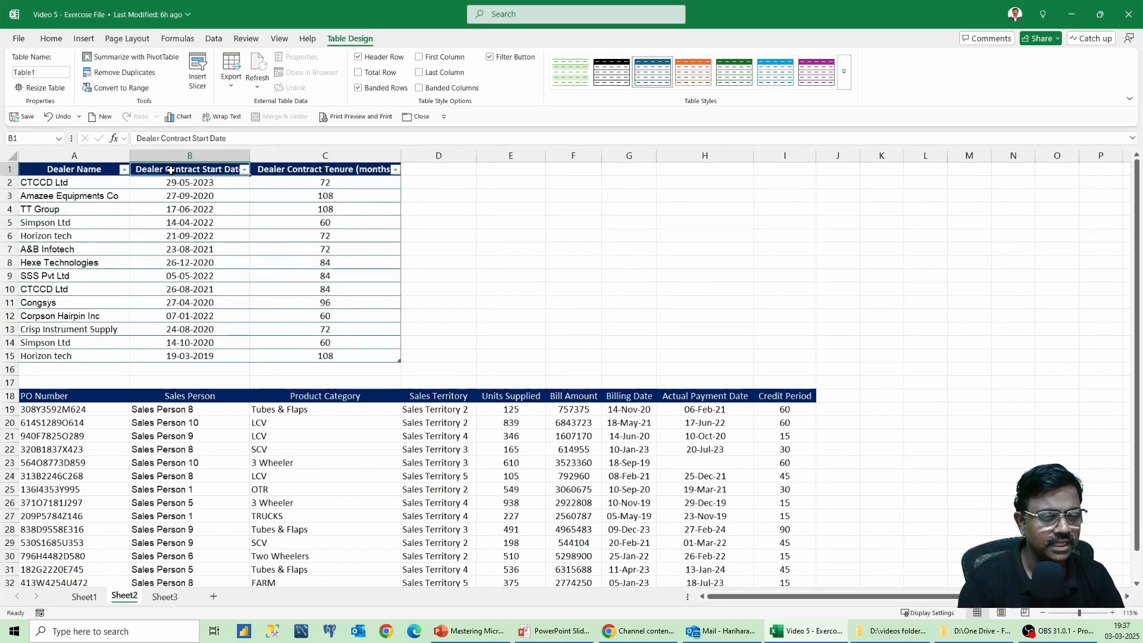
Step: Format the sales data in A18:I33 as a separate table with headers, using the bright blue style from the Light group
left_click(272, 423)
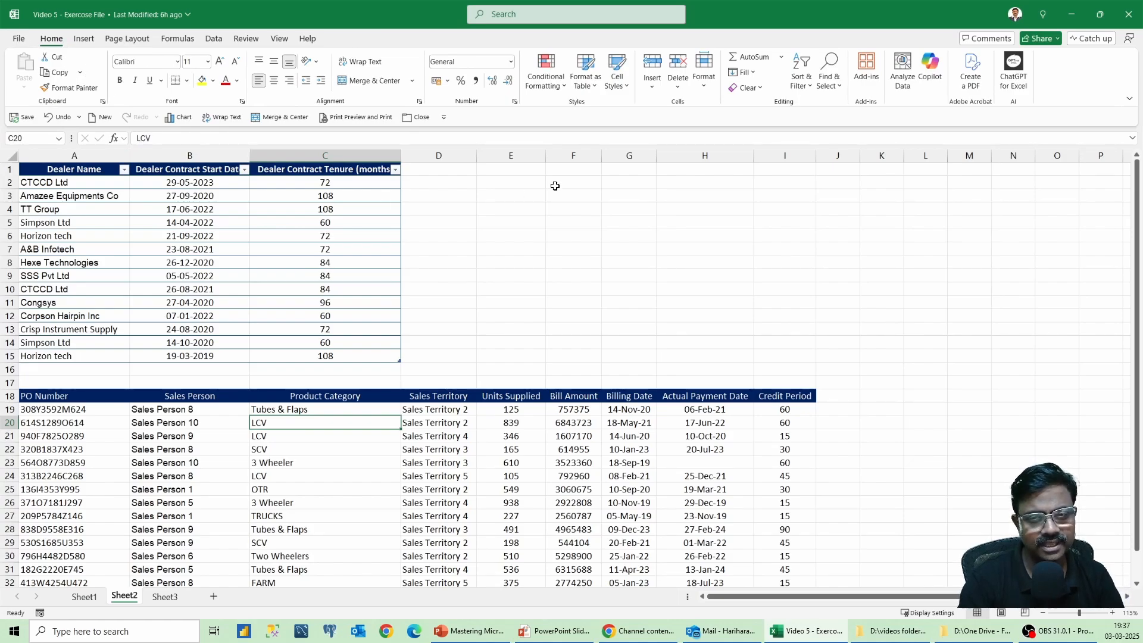
left_click(589, 81)
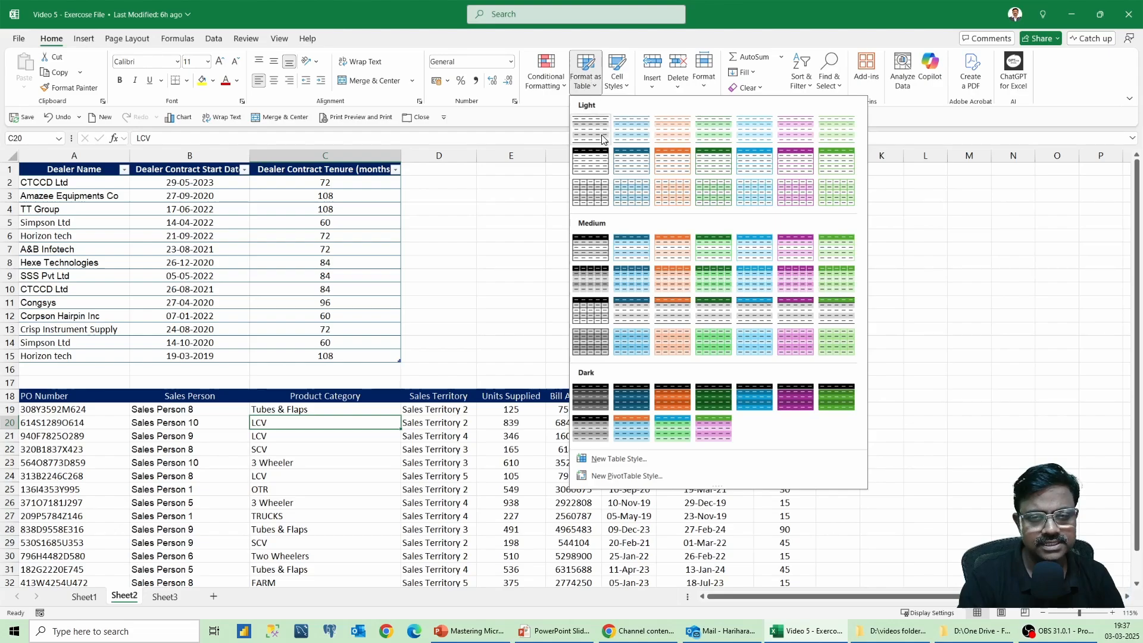
left_click(761, 161)
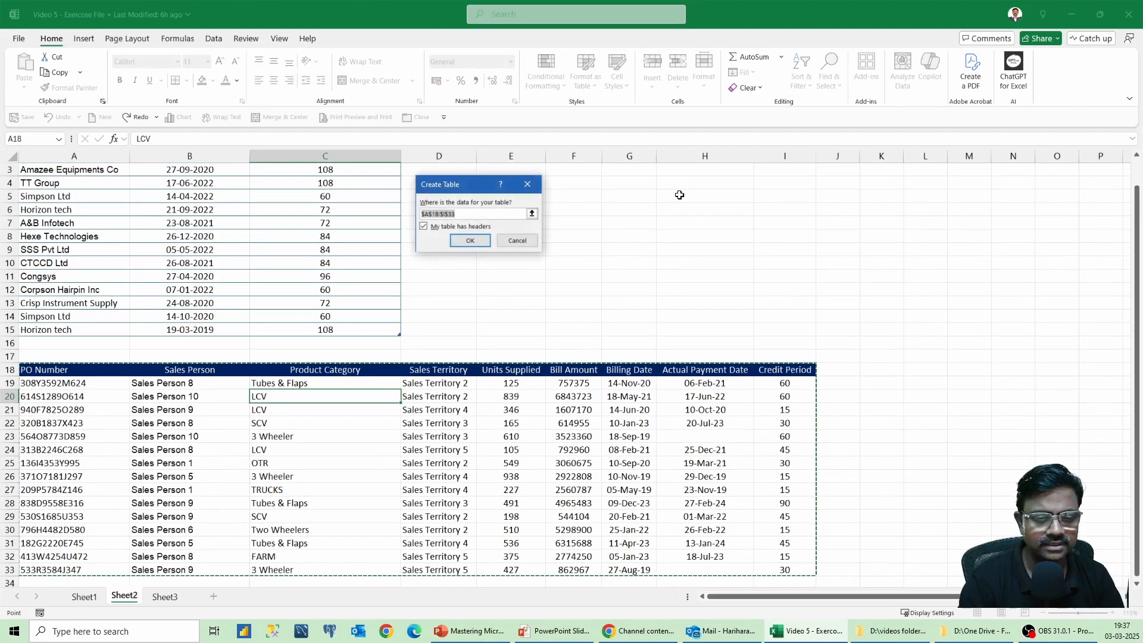
left_click(468, 240)
scroll(587, 266, "up", 1)
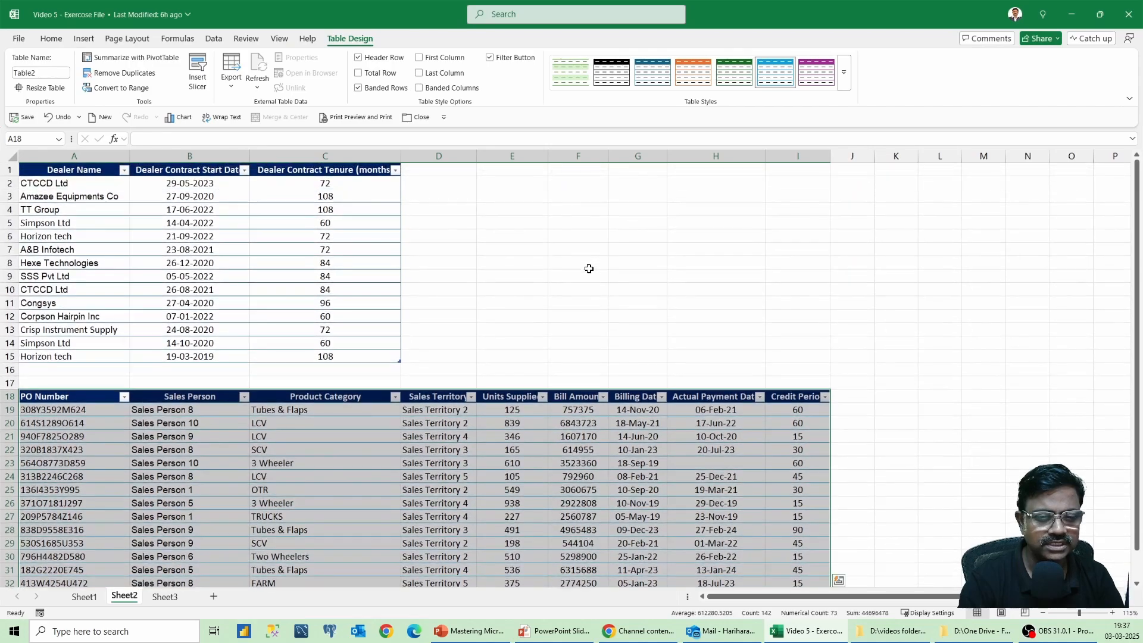
Step: Filter the dealer table's Dealer Contract Tenure (months) column to values greater than 80
left_click(212, 237)
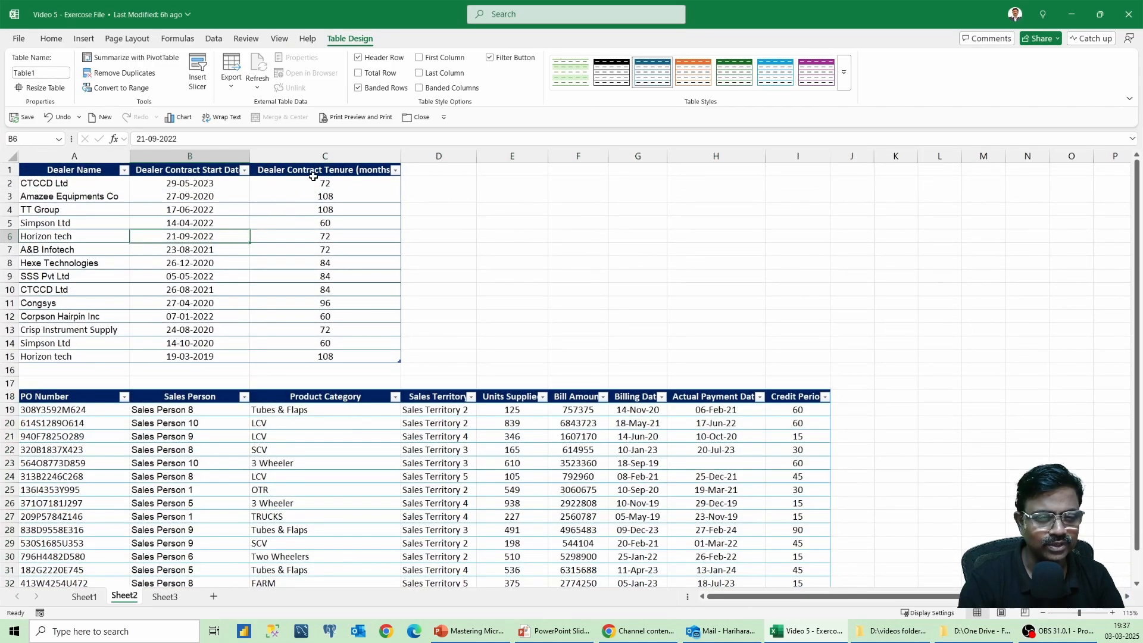
left_click(369, 174)
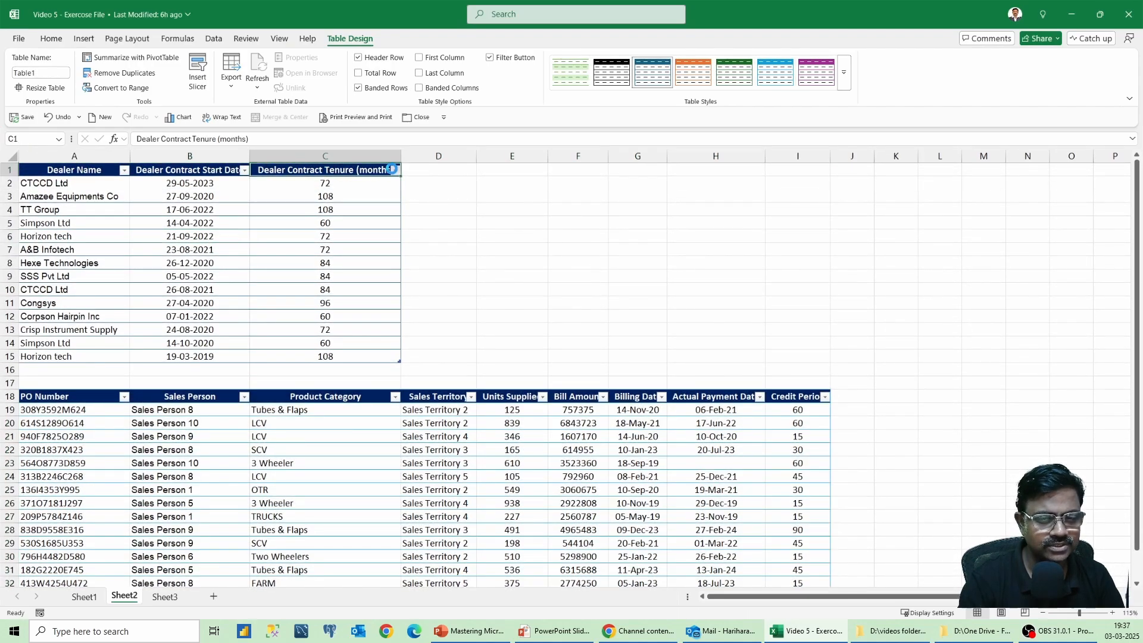
left_click(394, 171)
mouse_move(339, 295)
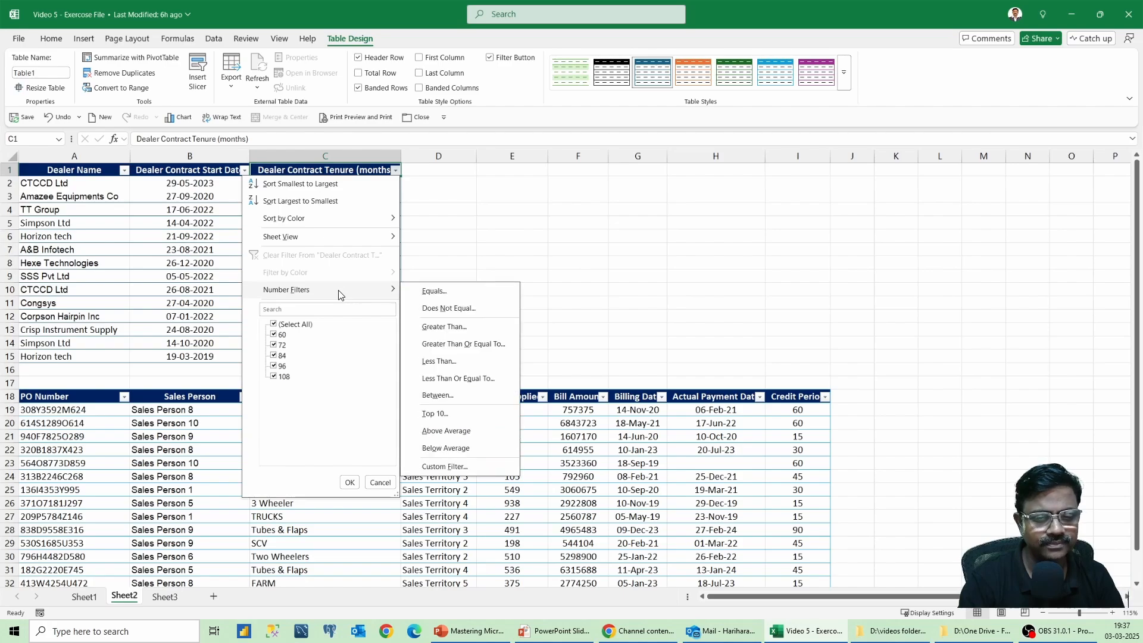
left_click(456, 328)
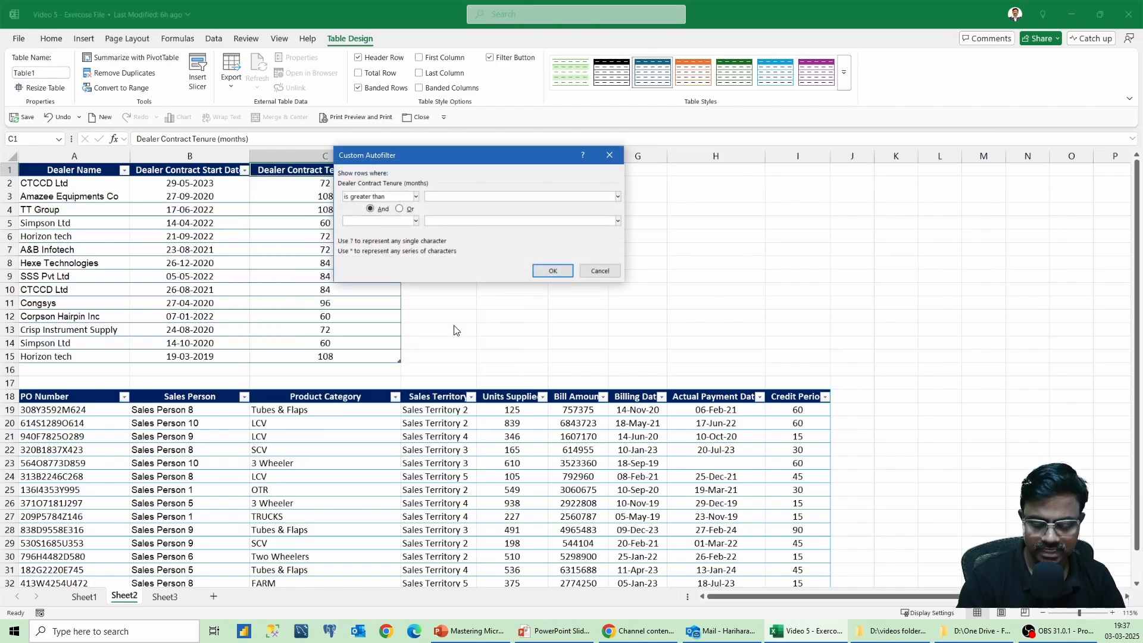
type("80")
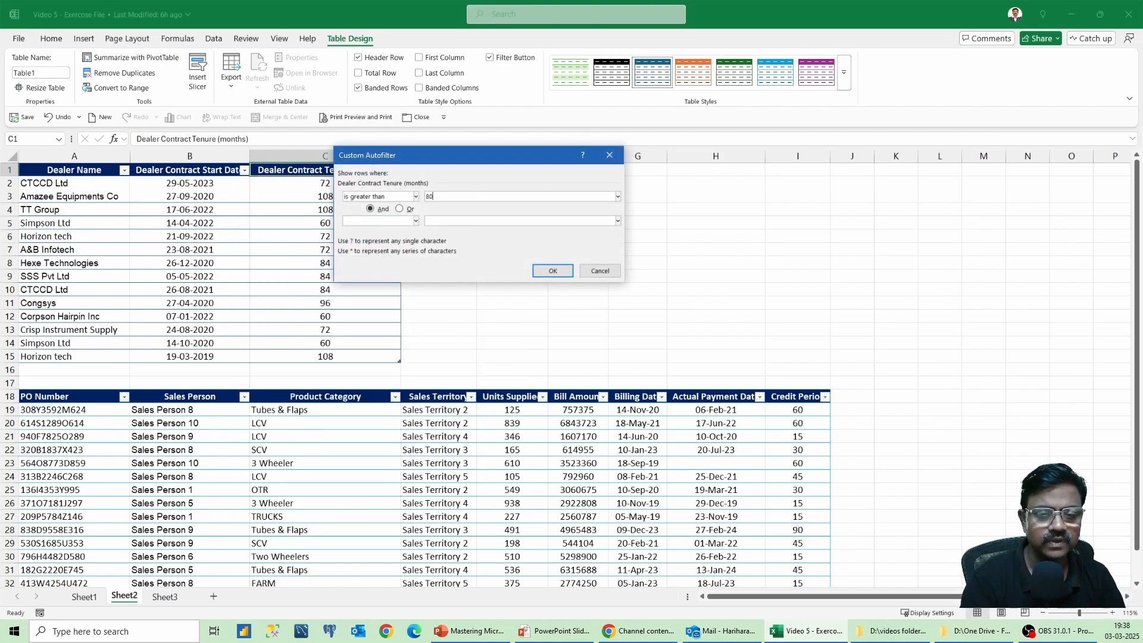
left_click(549, 270)
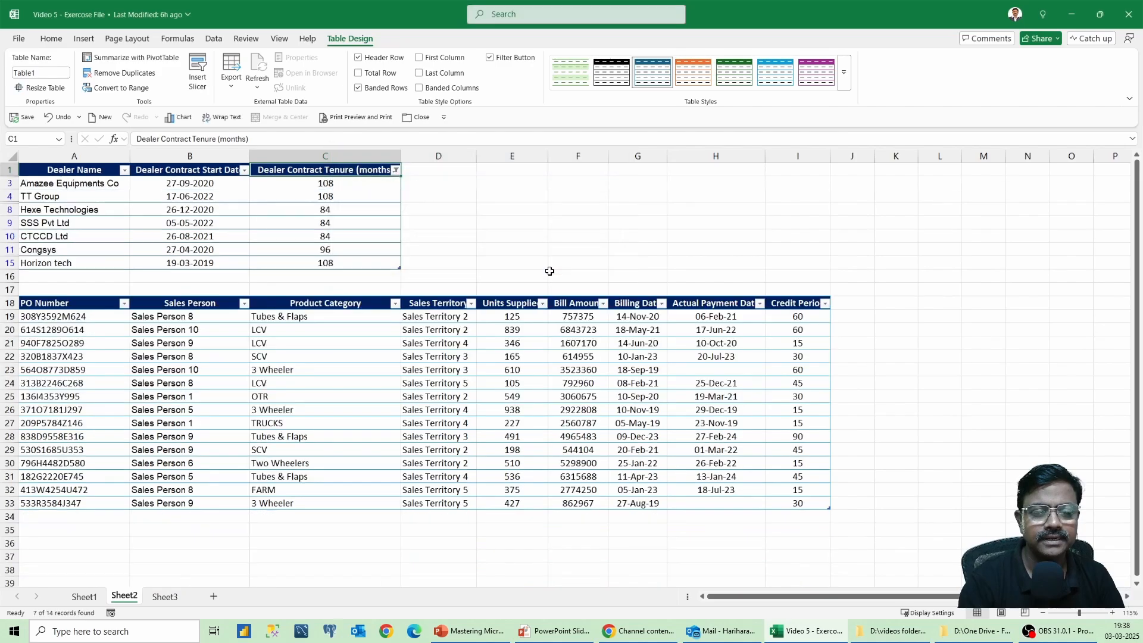
Step: Filter the sales table's Product Category column to show only LCV
left_click(355, 319)
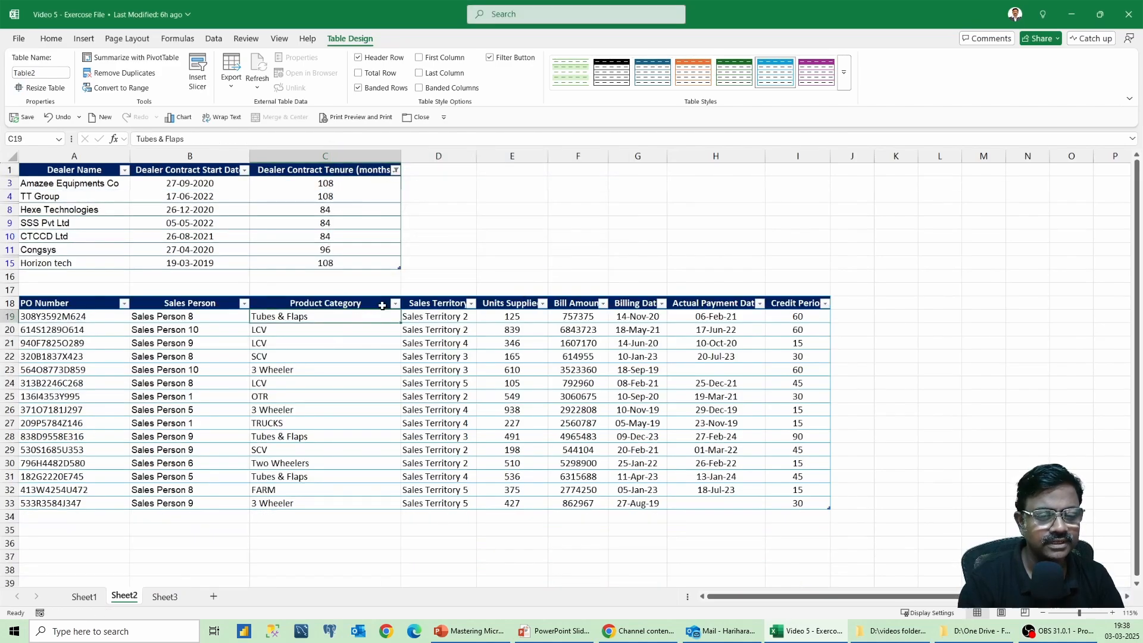
left_click(395, 304)
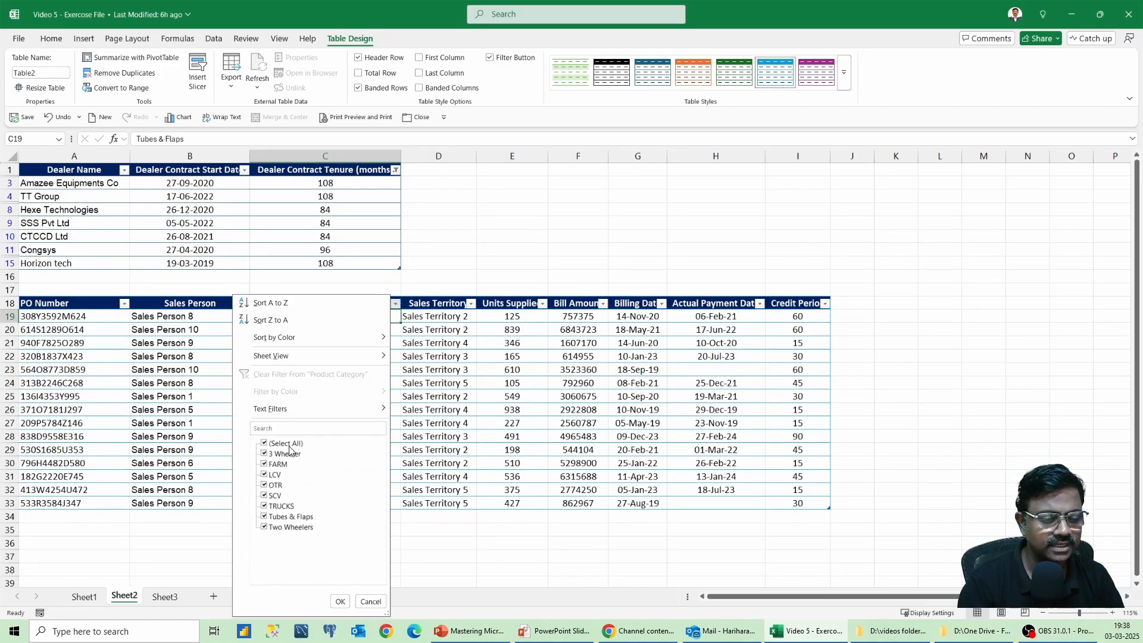
left_click(286, 444)
left_click(277, 475)
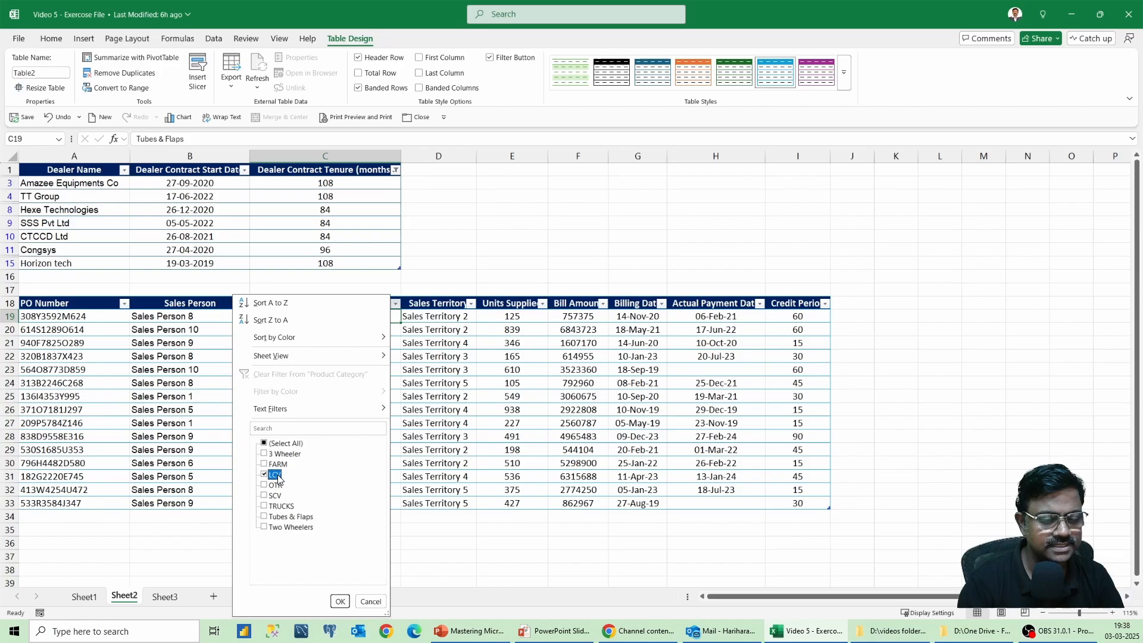
left_click(340, 602)
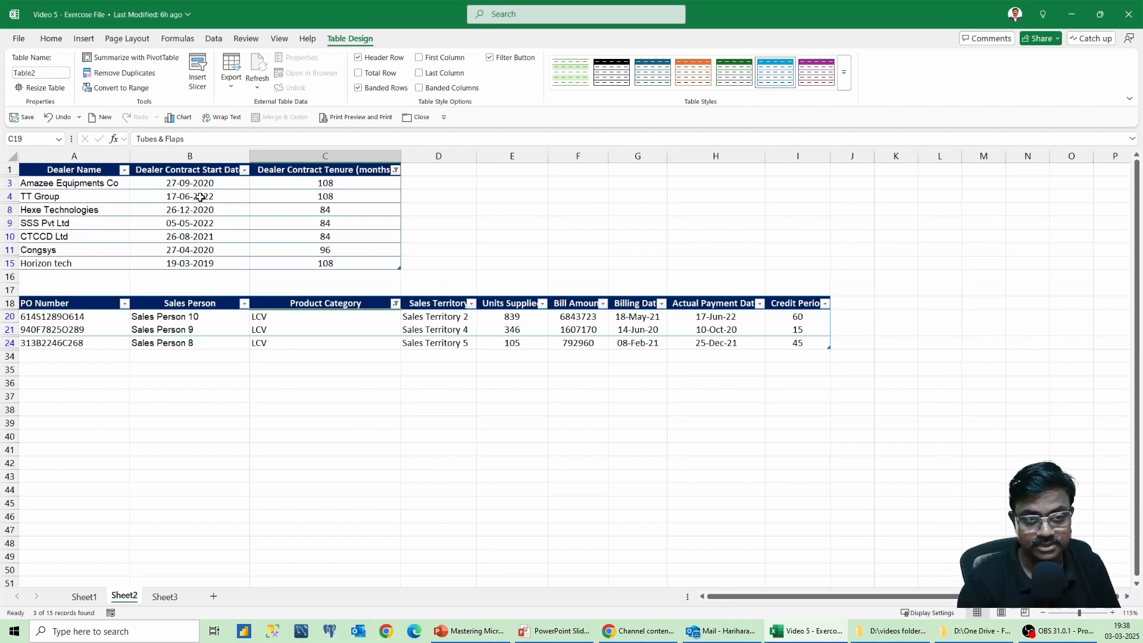
Step: Switch to Sheet1 and turn on filtering for its sales data from the PO Number header
left_click(52, 38)
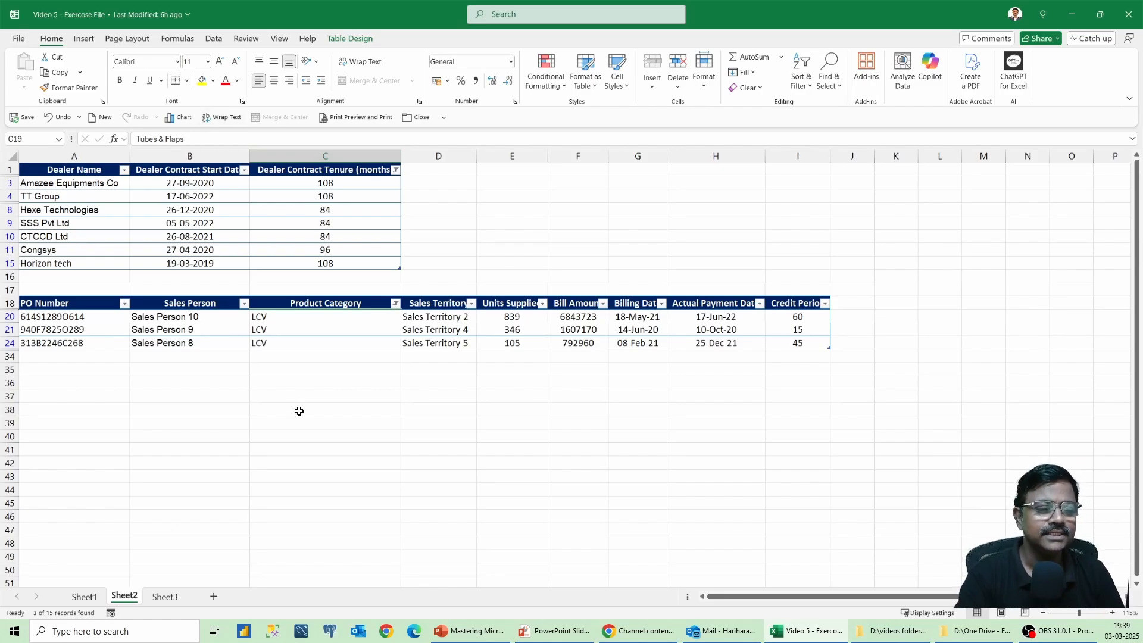
left_click(83, 596)
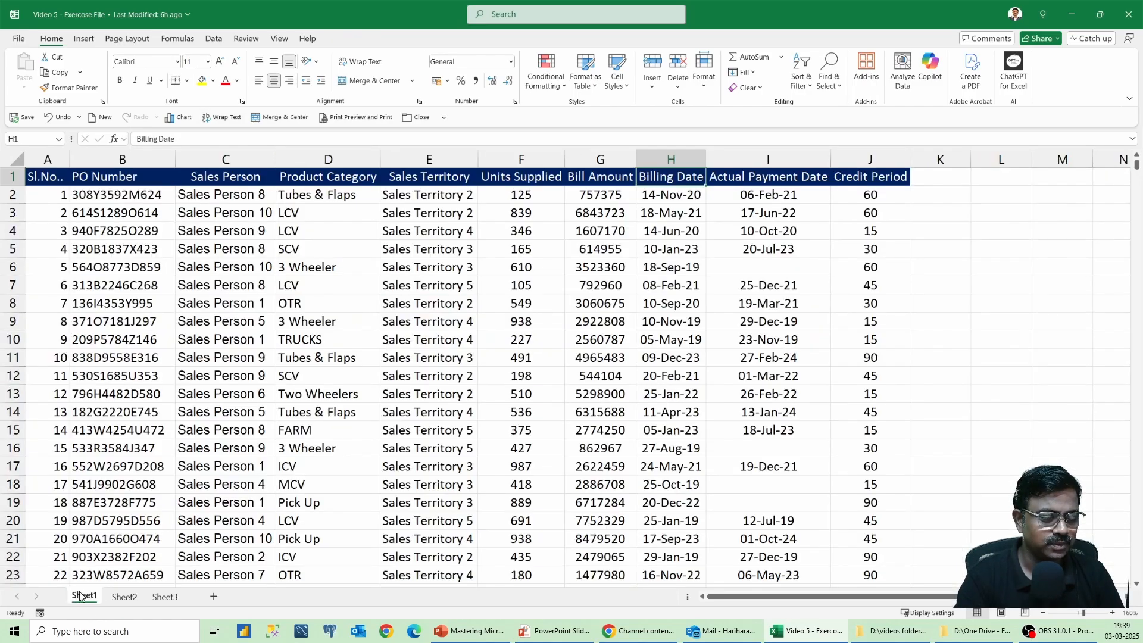
scroll(254, 360, "up", 3)
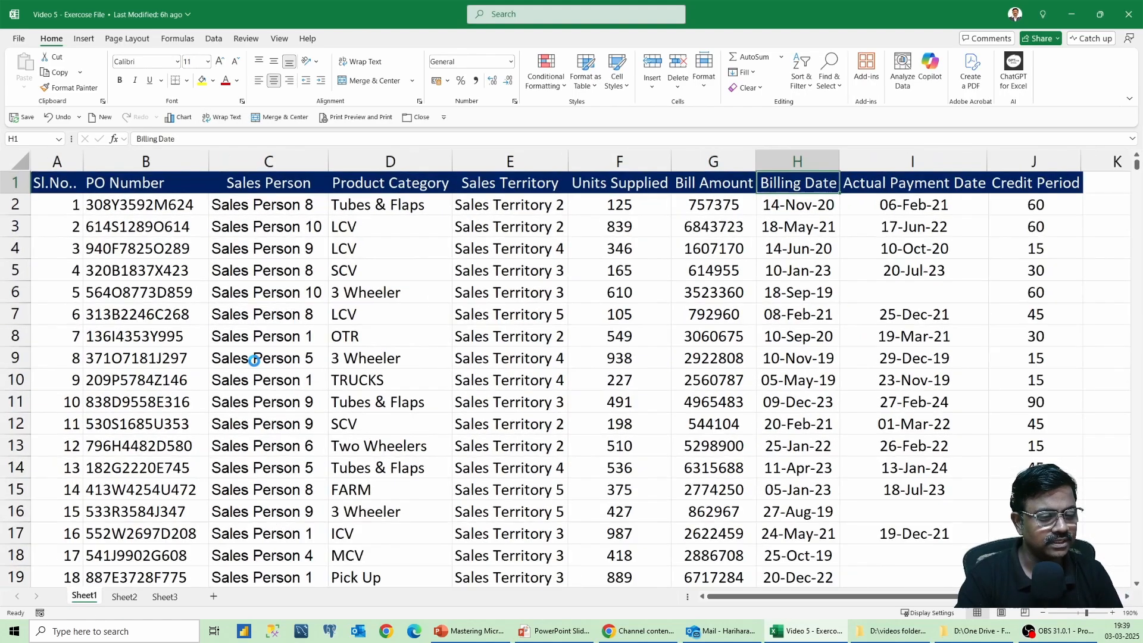
left_click_drag(735, 594, 718, 595)
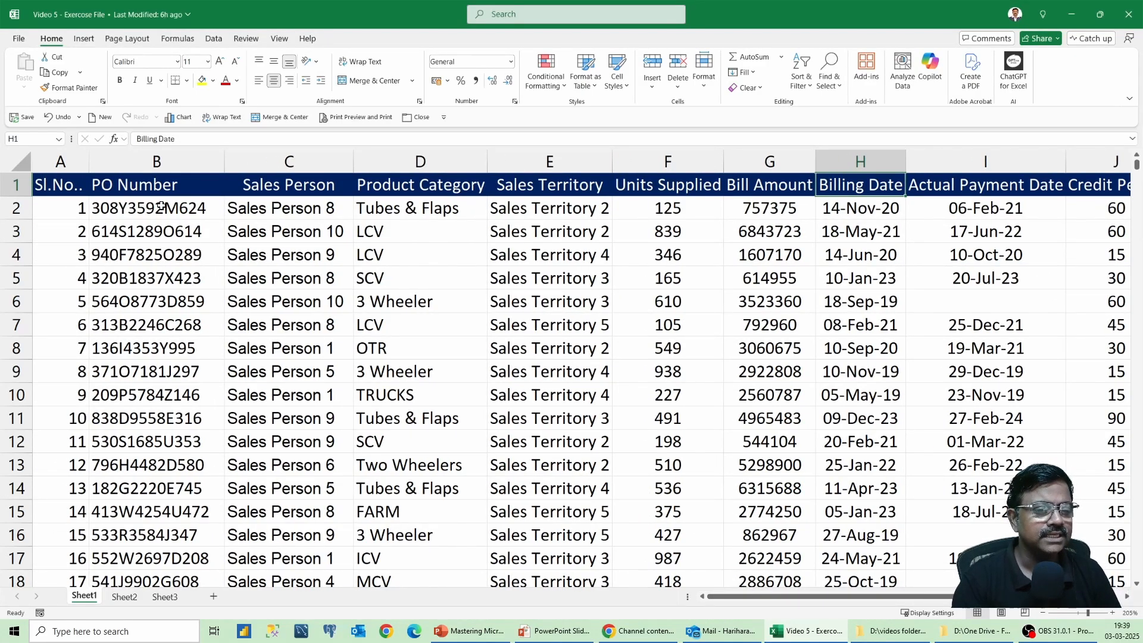
left_click(164, 162)
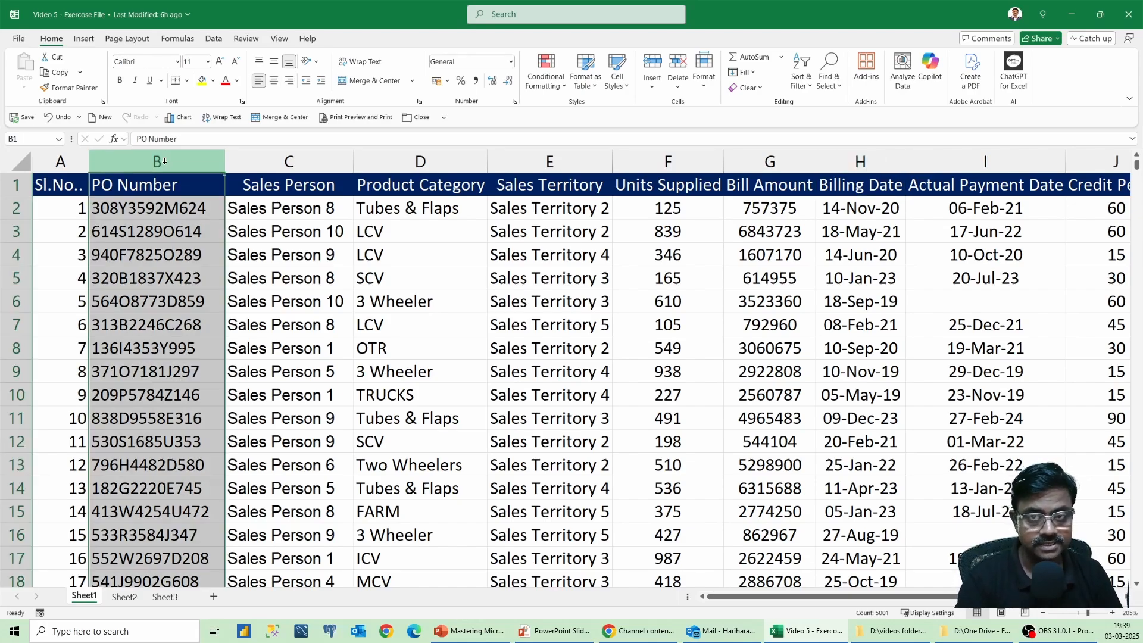
key("Down")
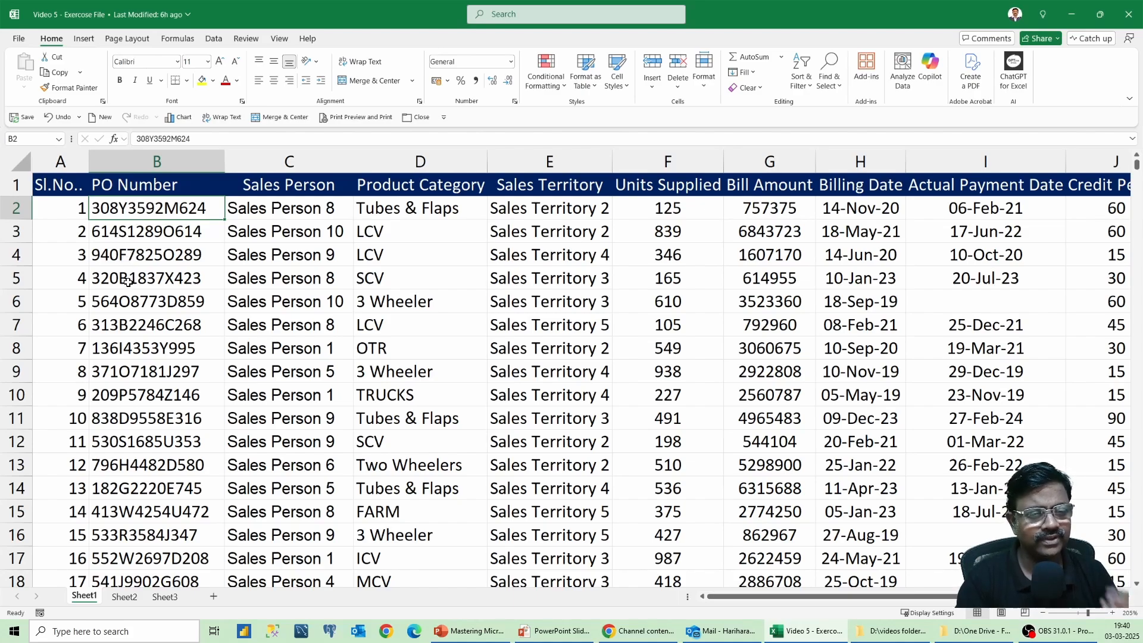
left_click(160, 189)
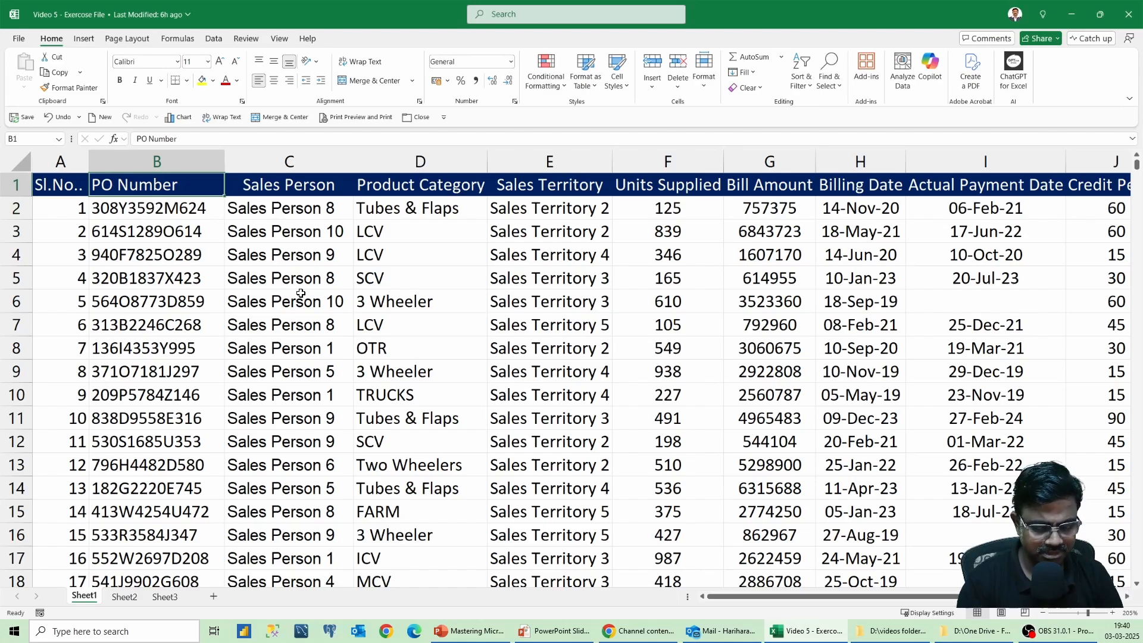
key("ctrl+shift+l")
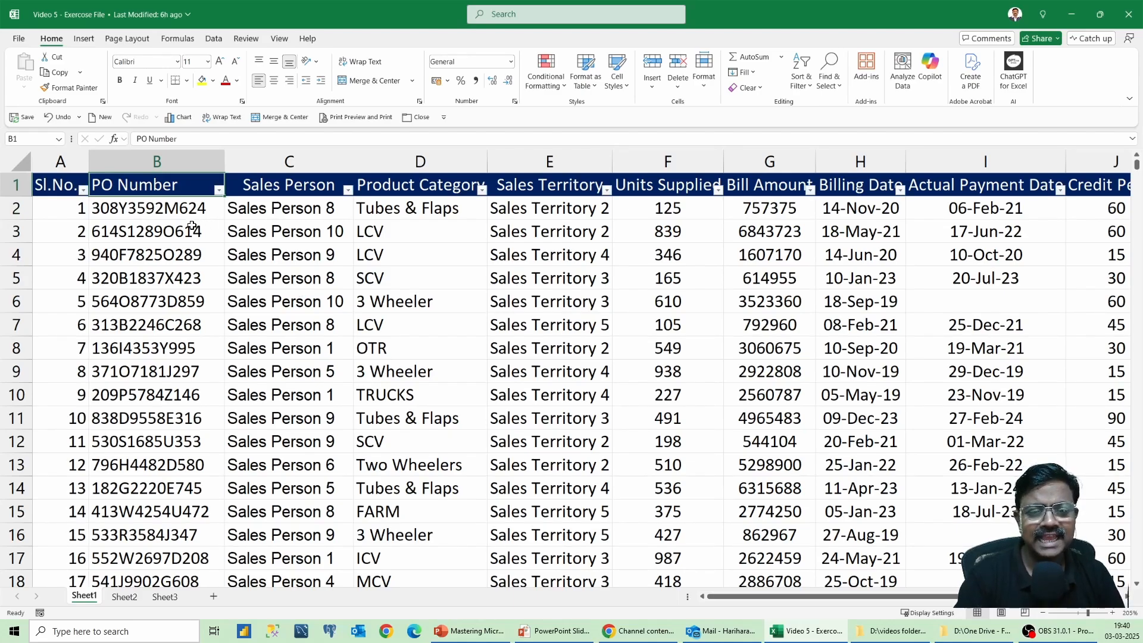
Step: Filter the PO Number column with a custom text filter where values equal the wildcard pattern ???s*
left_click(219, 190)
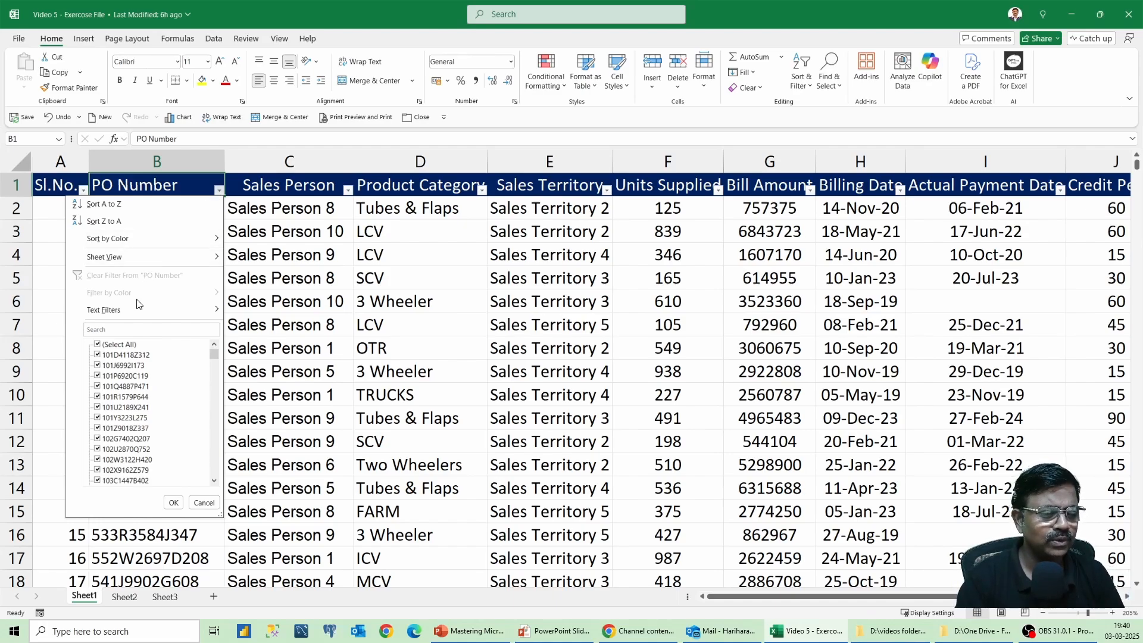
mouse_move(138, 314)
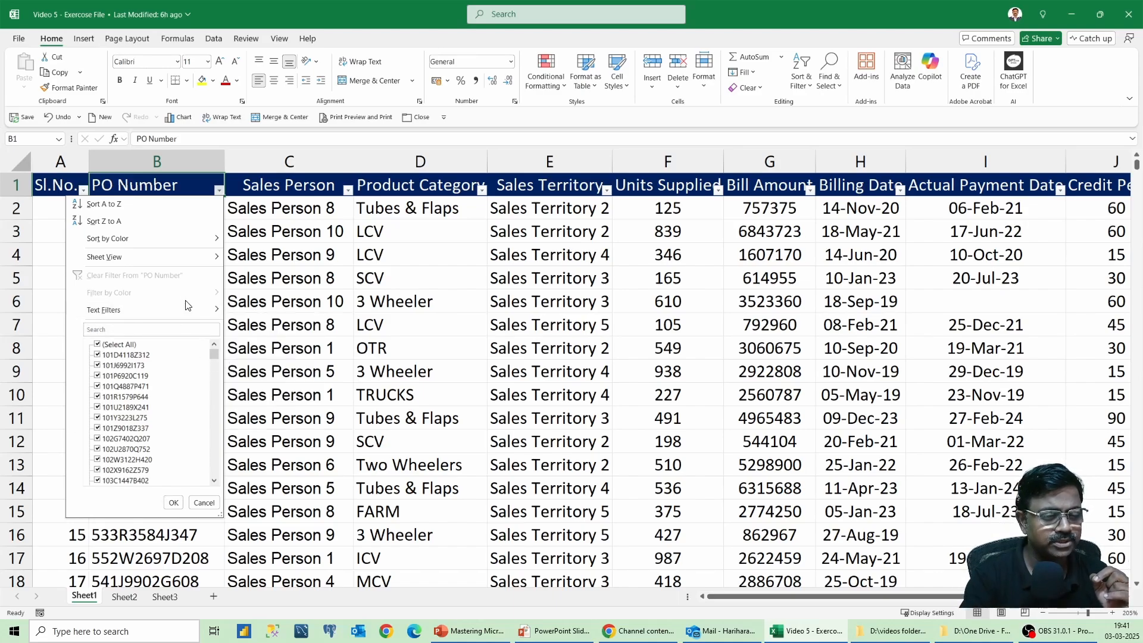
mouse_move(197, 310)
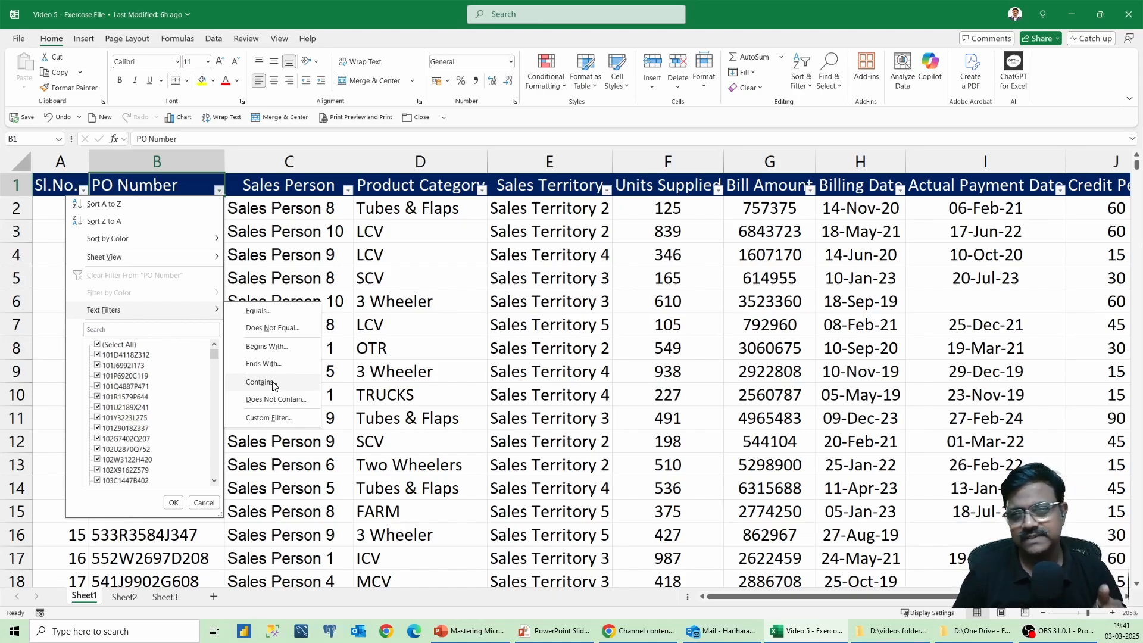
left_click(268, 417)
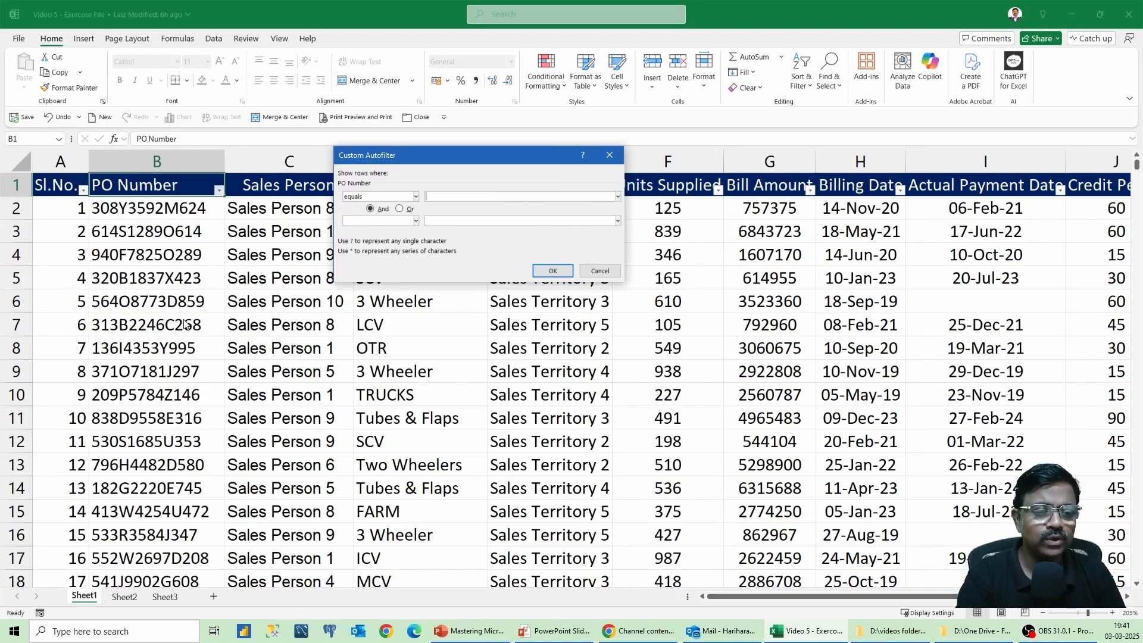
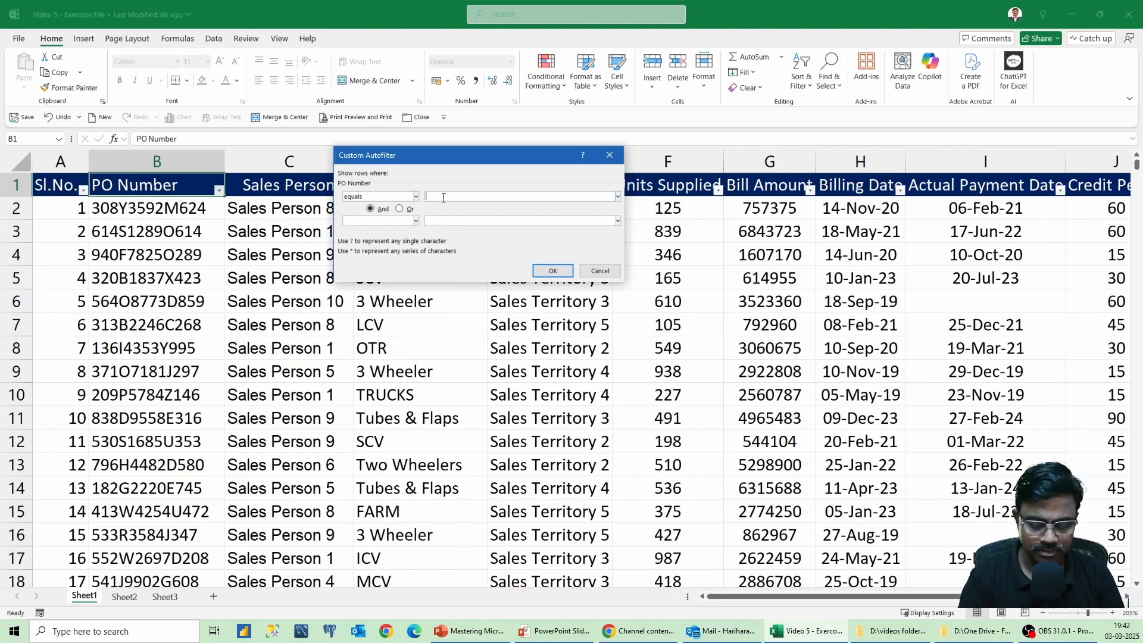
type("???")
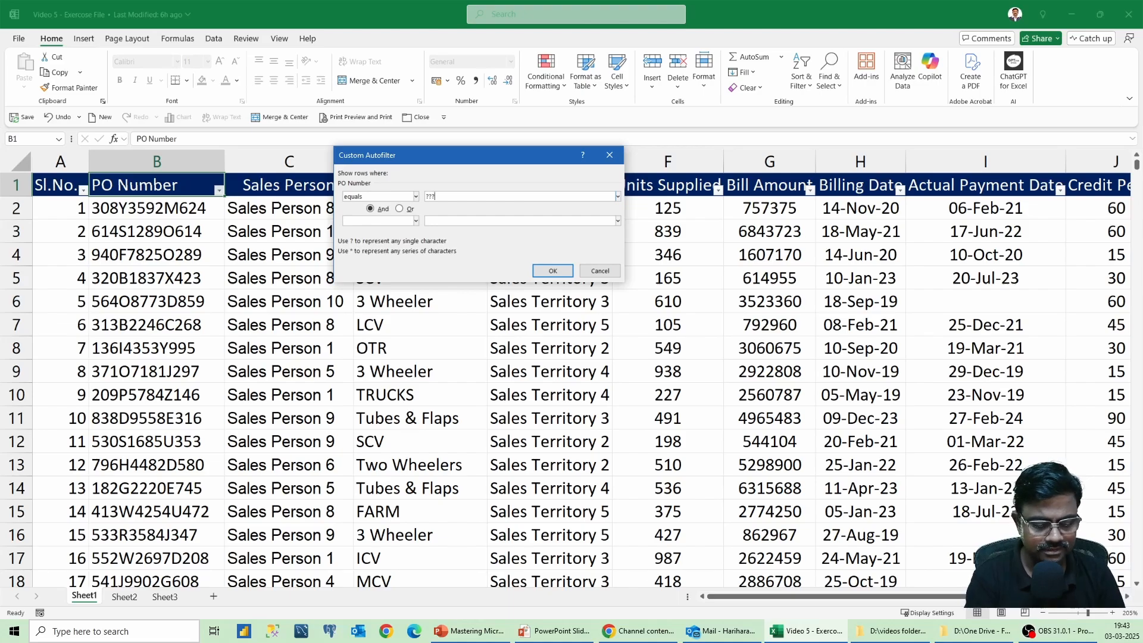
type("s")
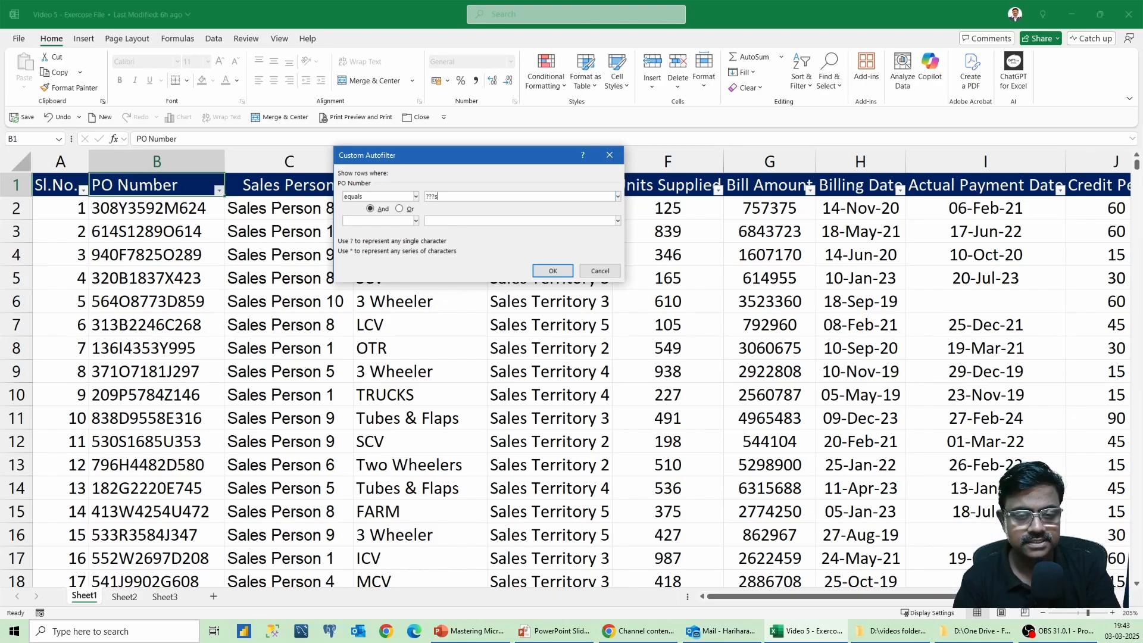
type("*")
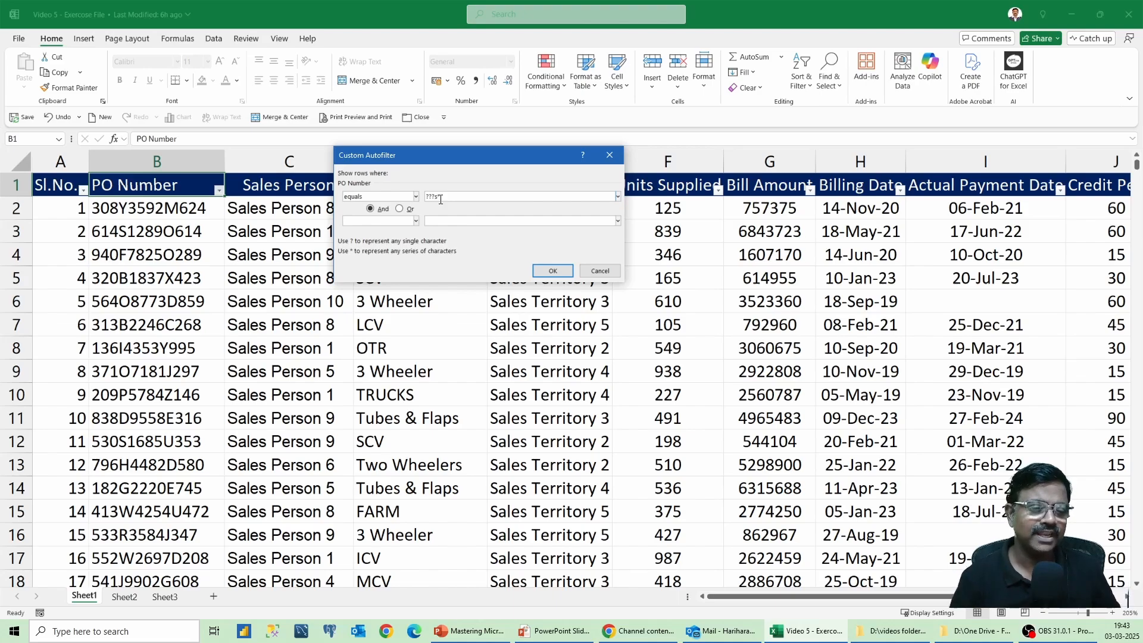
left_click(547, 272)
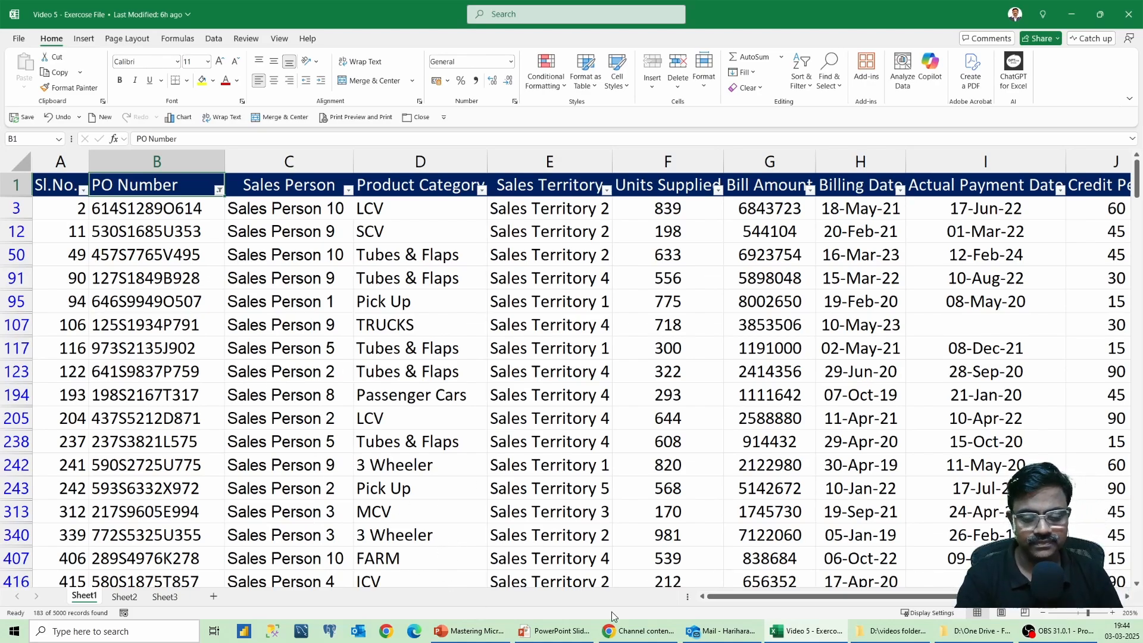
Step: On Sheet3, list the wildcards from A1: ? described as "single character" and * described as "any no of characters"
left_click(167, 597)
scroll(301, 462, "up", 10)
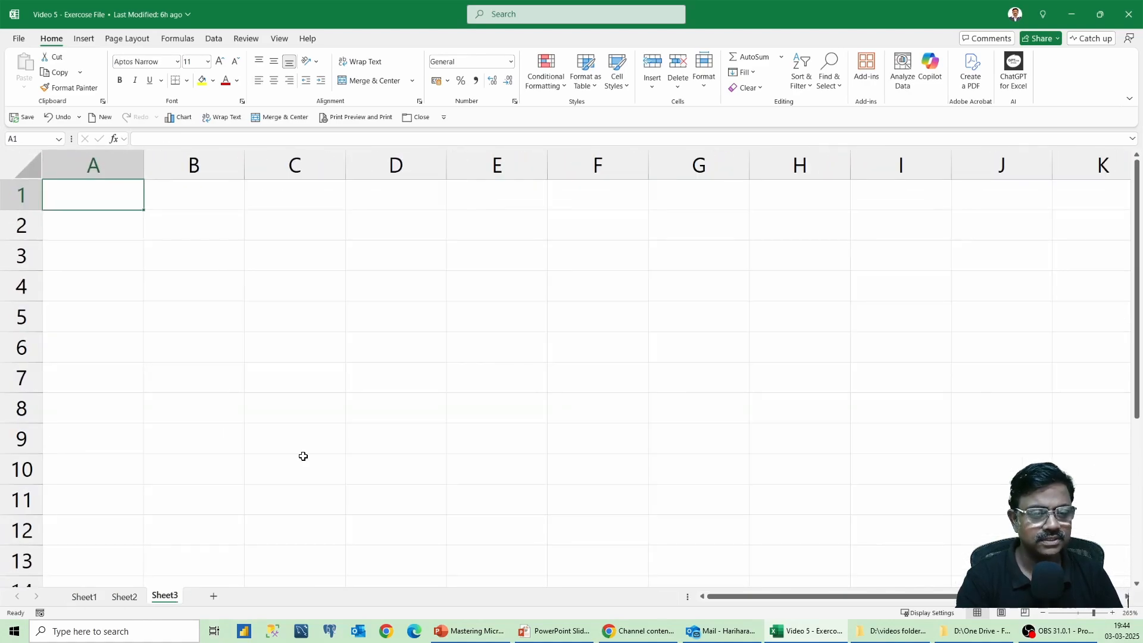
type("?")
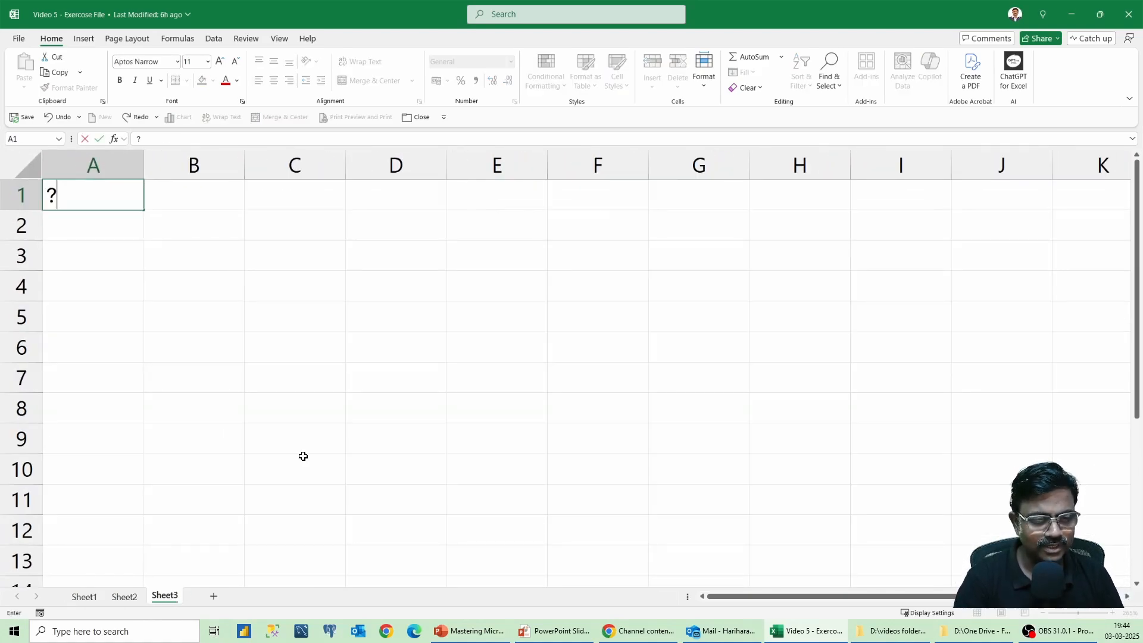
key("Tab")
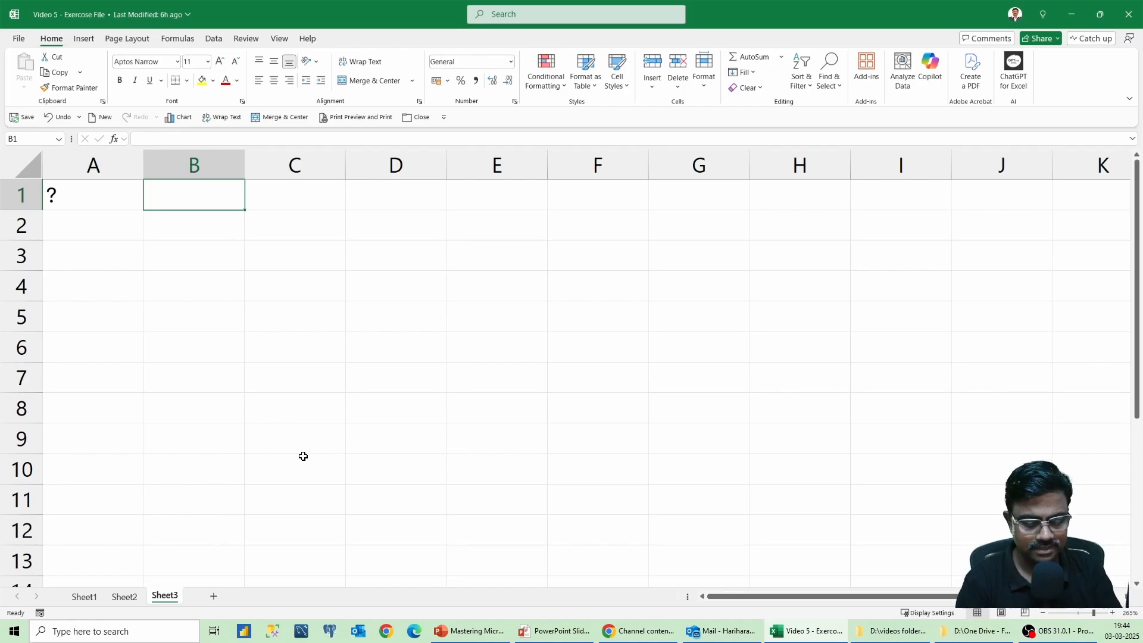
type("single character")
key("Return")
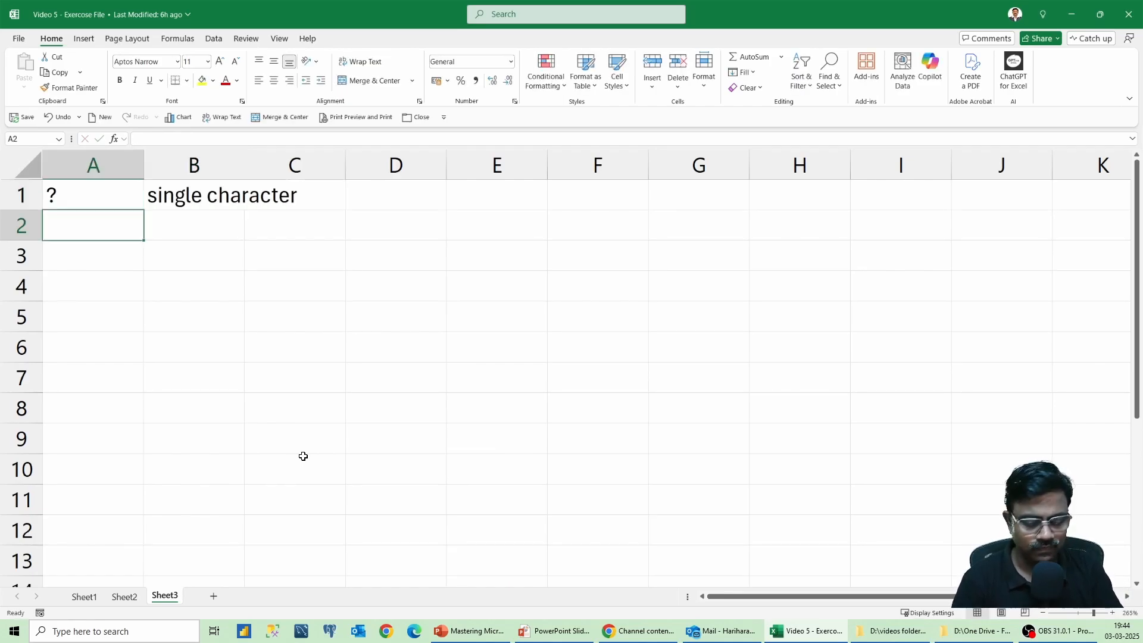
type("*")
key("Tab")
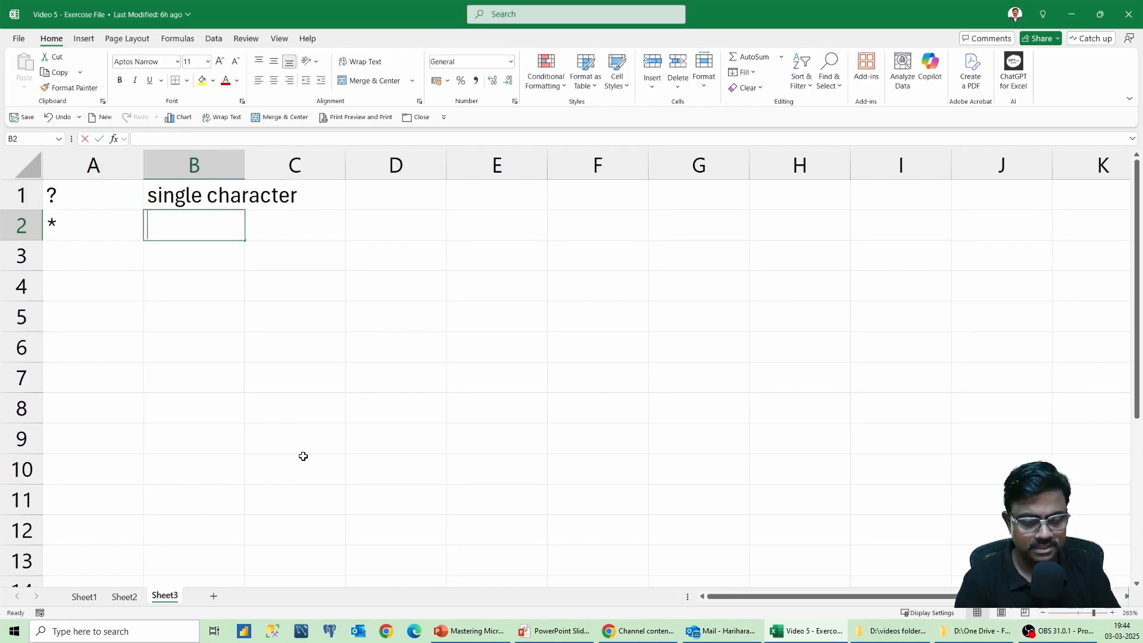
type("any no of characters")
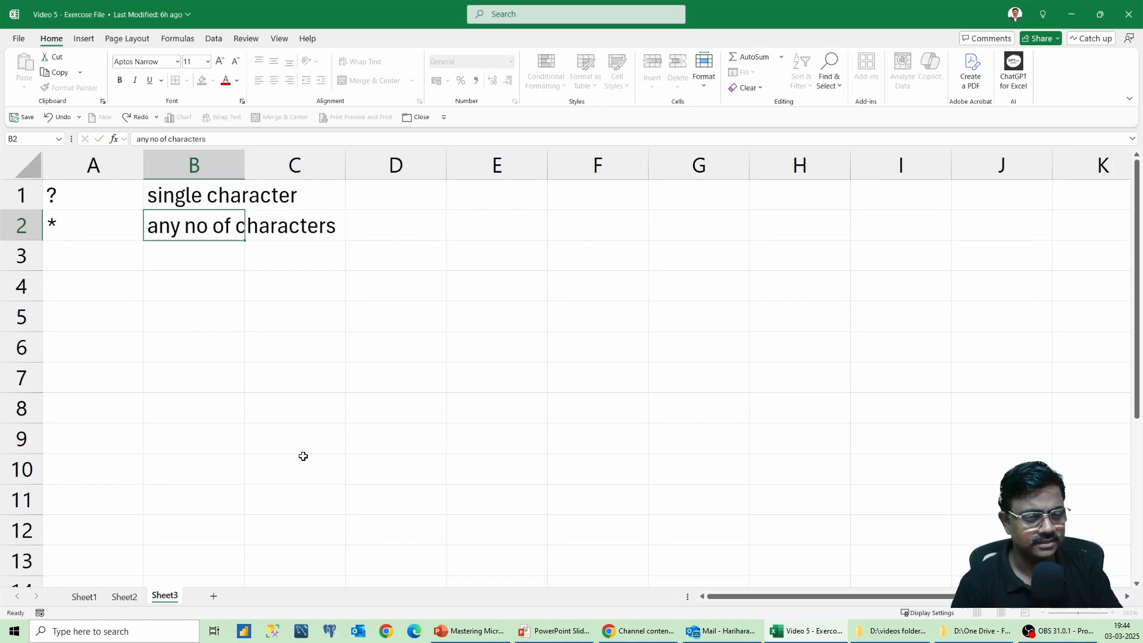
key("Return")
Step: Enter the example pattern ???s* in A4, and ???? in A5 with the description "4 character code" in B5
key("Return")
type("???s")
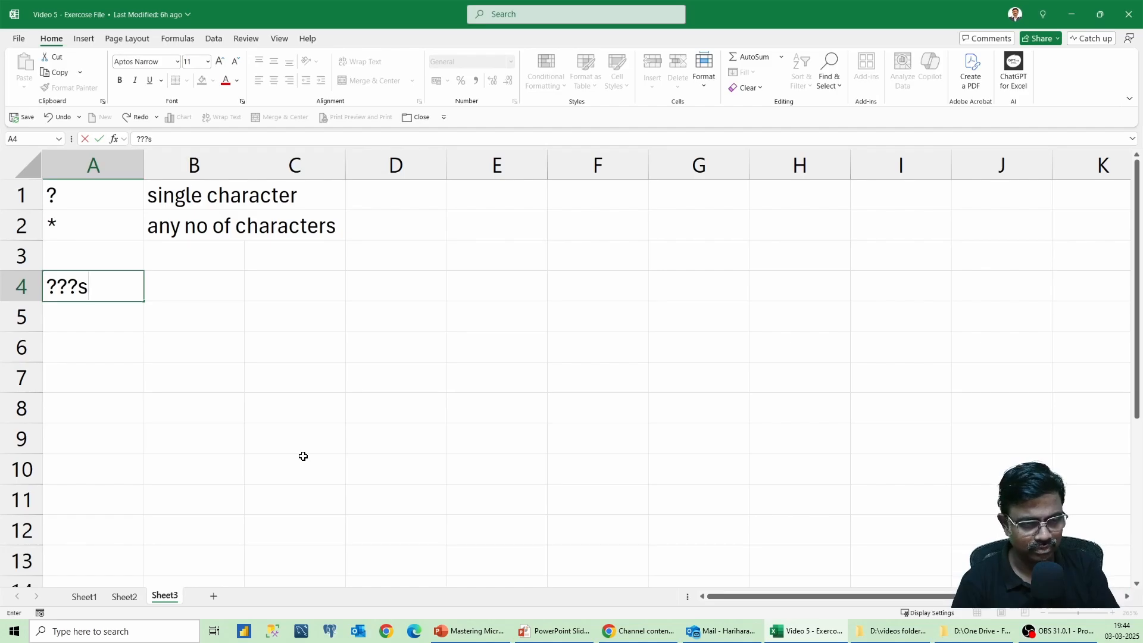
type("*")
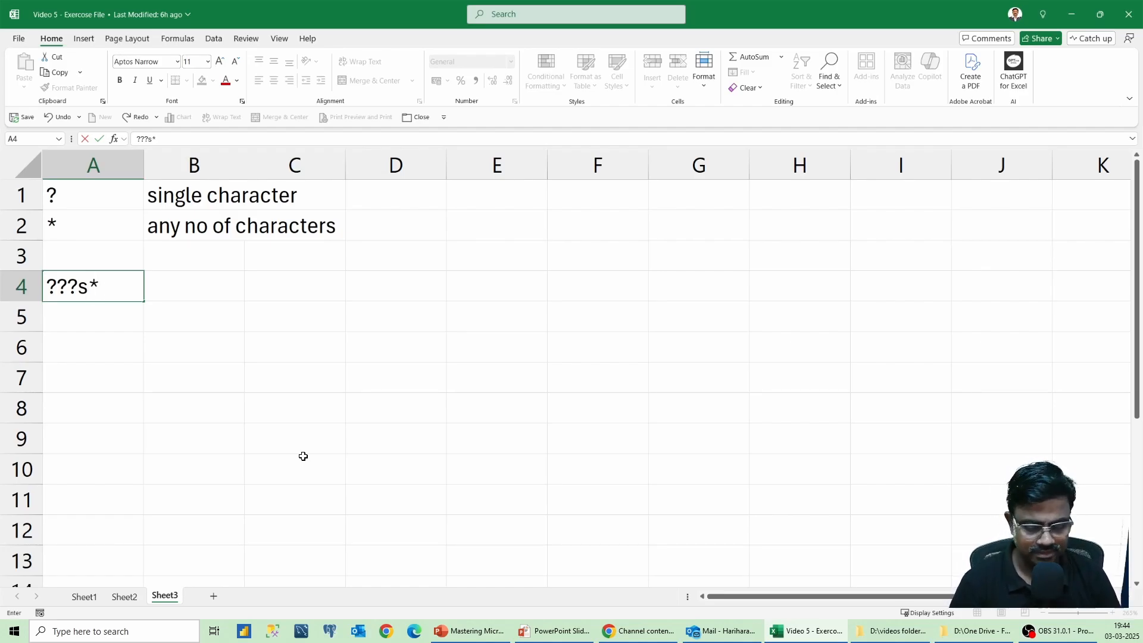
key("Return")
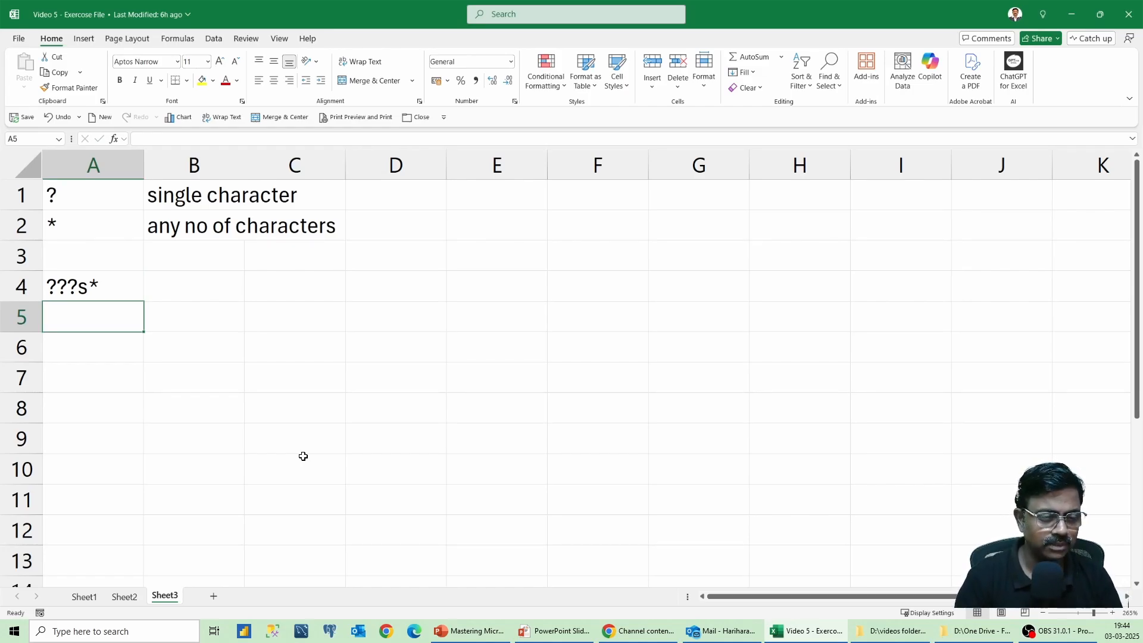
type("????")
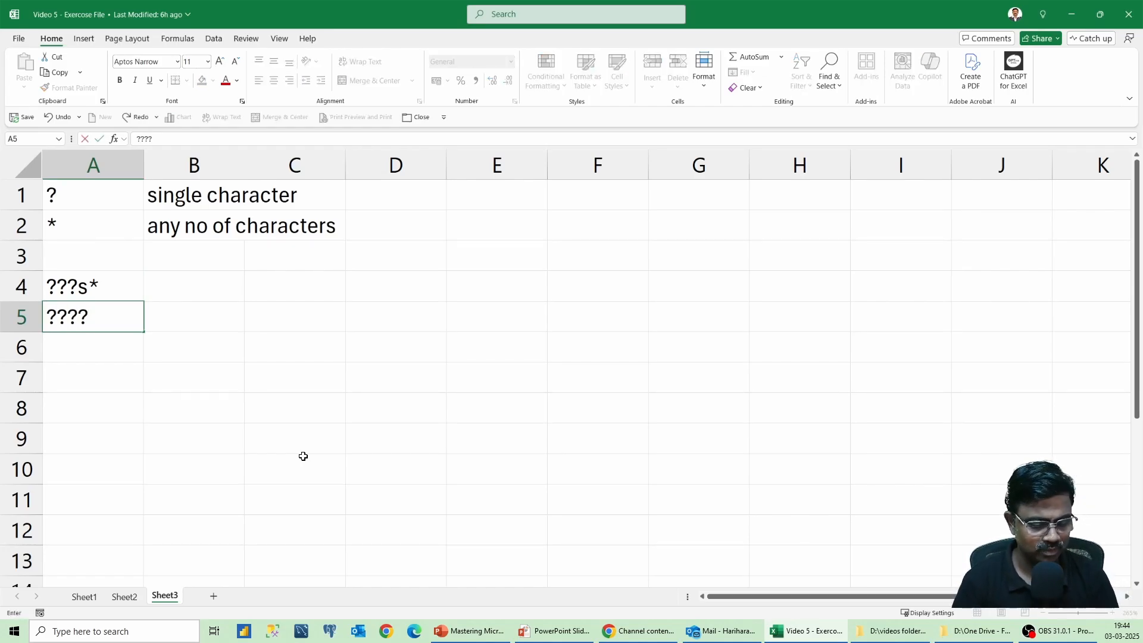
key("Tab")
type("4 character code")
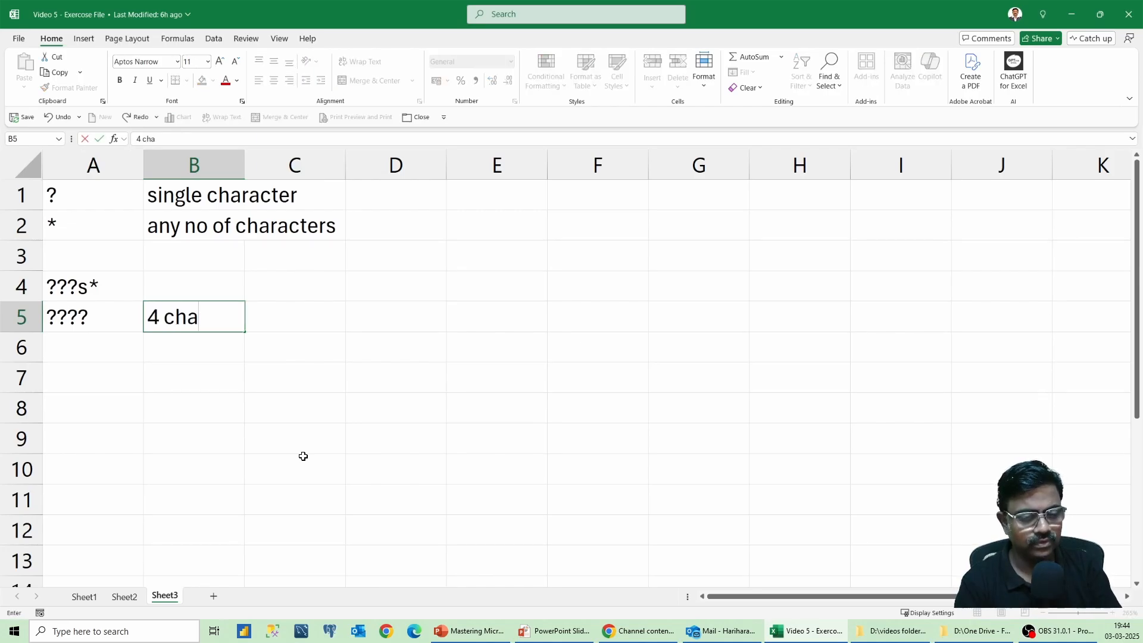
key("Return")
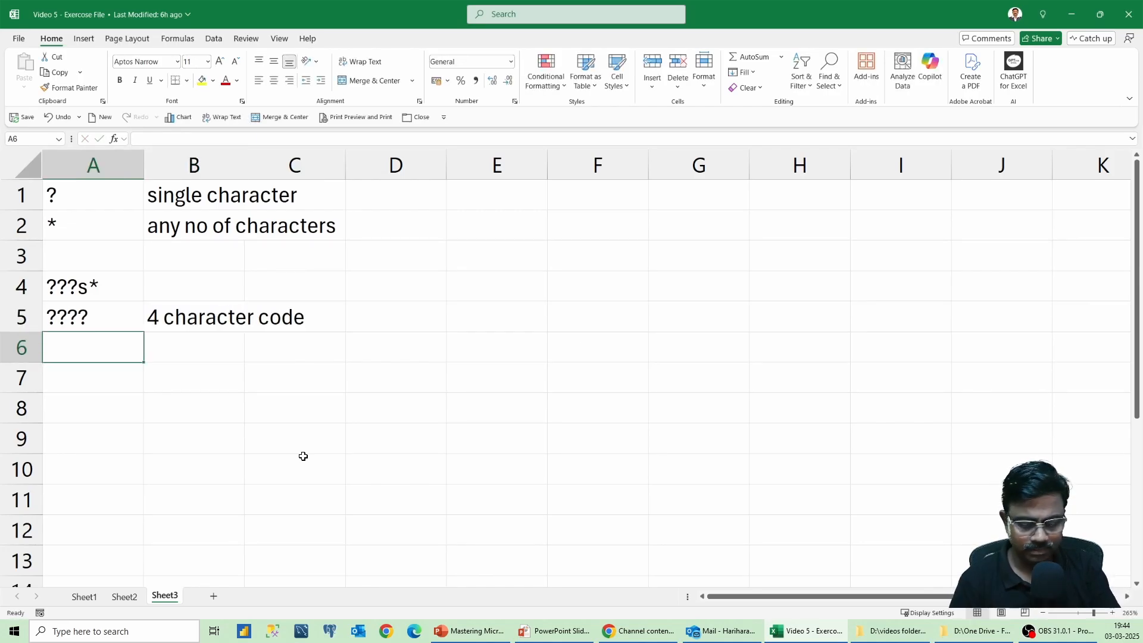
Step: Enter the pattern ????t in A6 with the description "5 character code ends with t" in B6
type("????t")
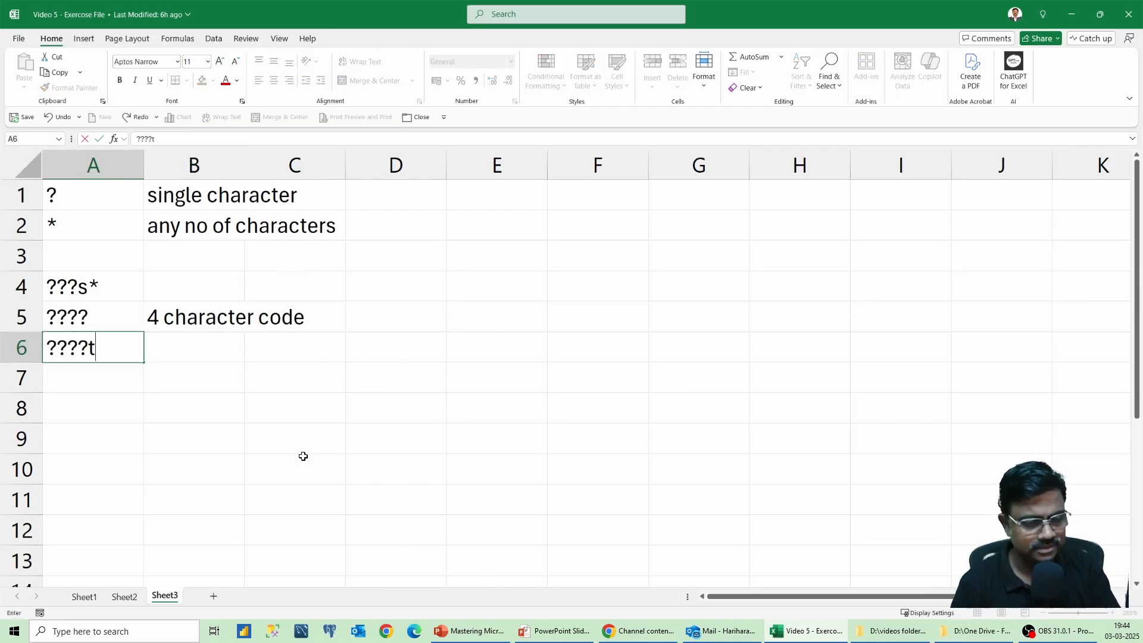
key("Return")
key("Up")
key("Right")
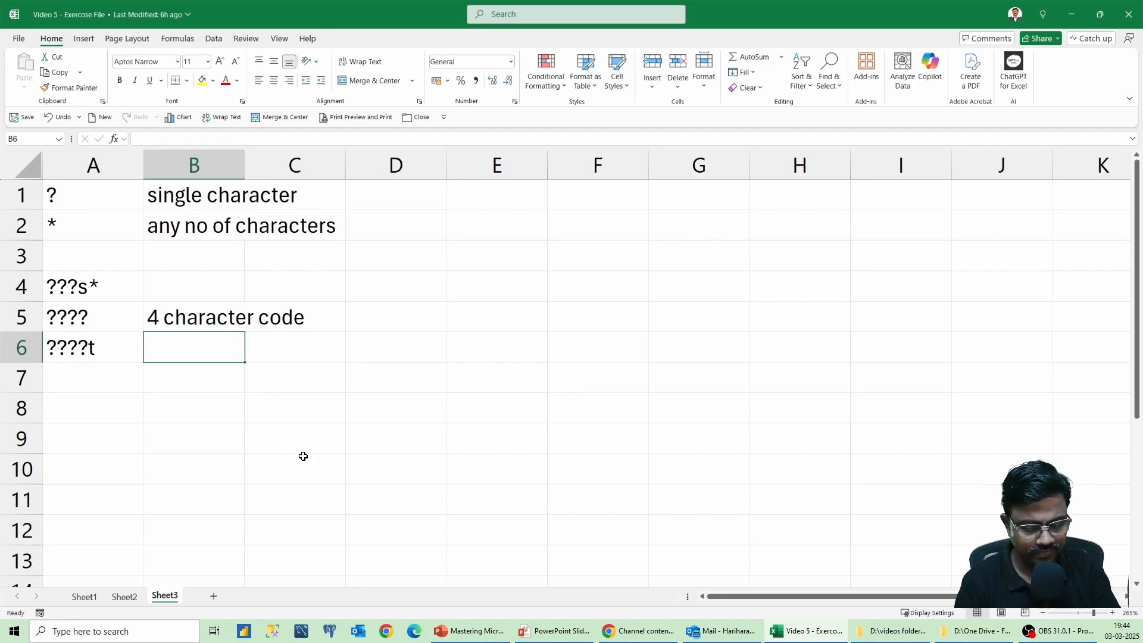
type("5 character code end")
type("s with t")
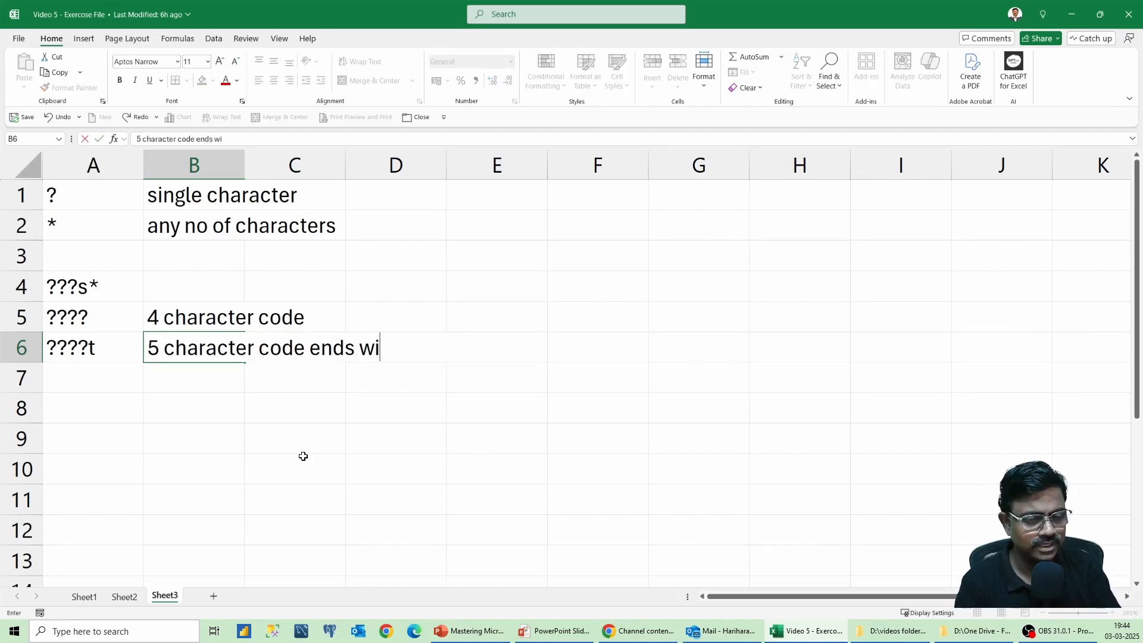
key("Return")
Step: Enter the pattern a????t in A7 with the description "start with a in between 4 chr ends with t" in B7
type("a???")
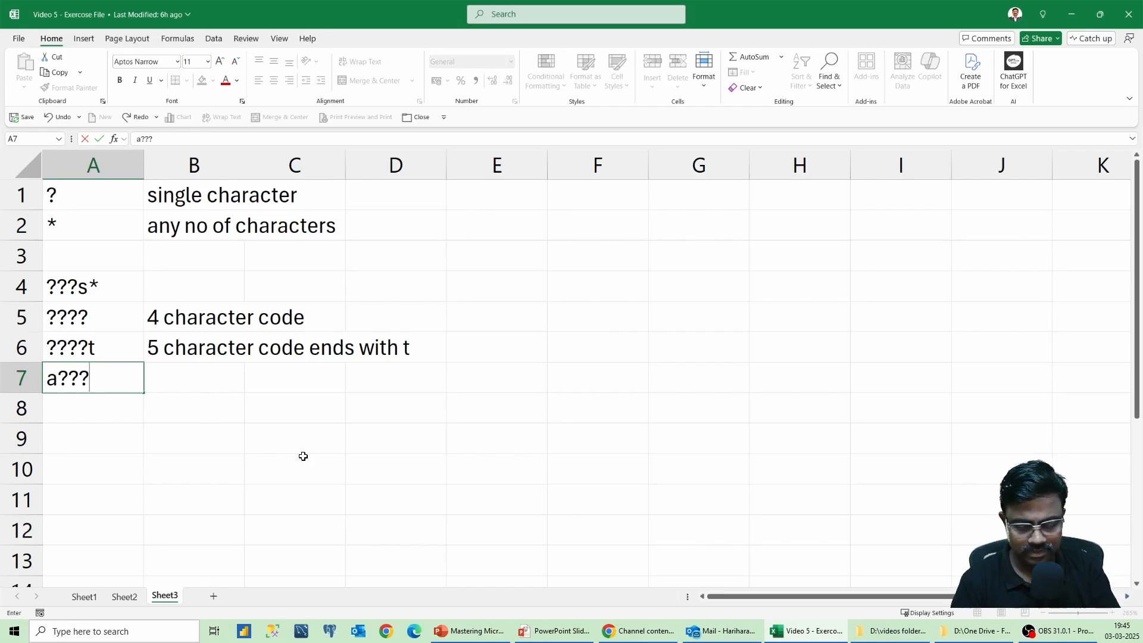
type("?t")
key("Tab")
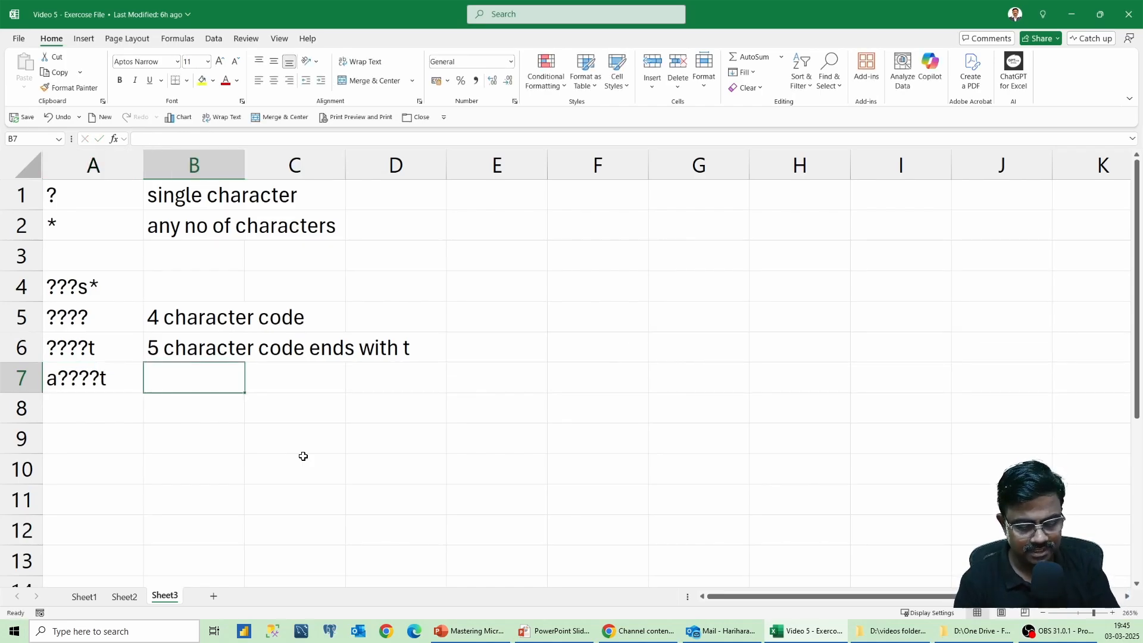
type("start wt")
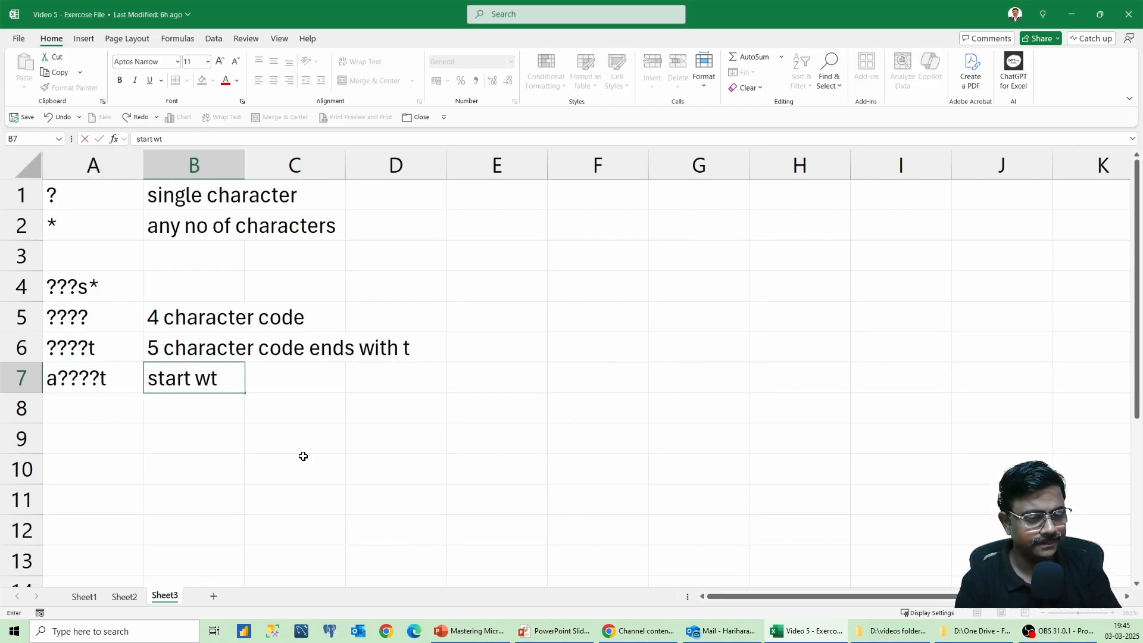
key("BackSpace")
type("ith a i")
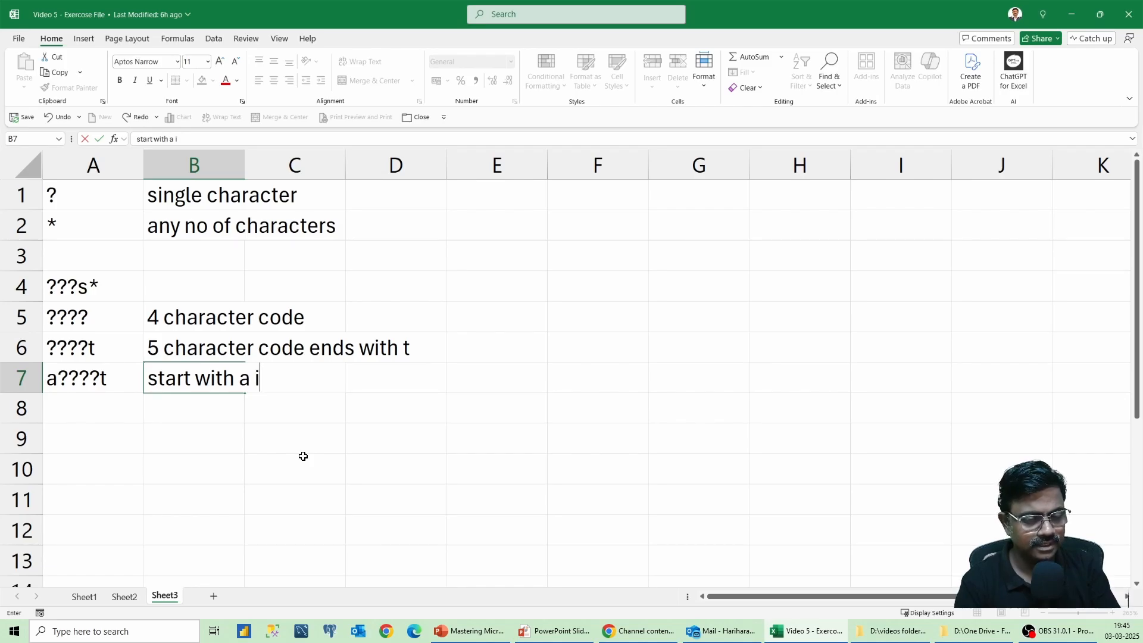
type("n between ")
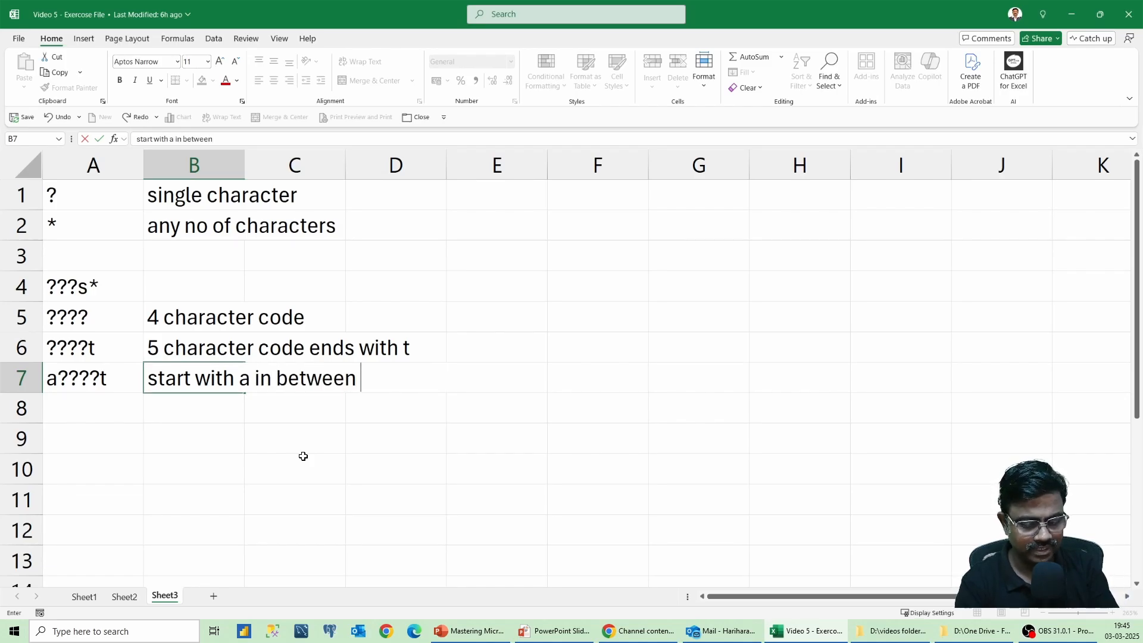
type("4 chara")
key("BackSpace")
key("BackSpace")
key("BackSpace")
type("r")
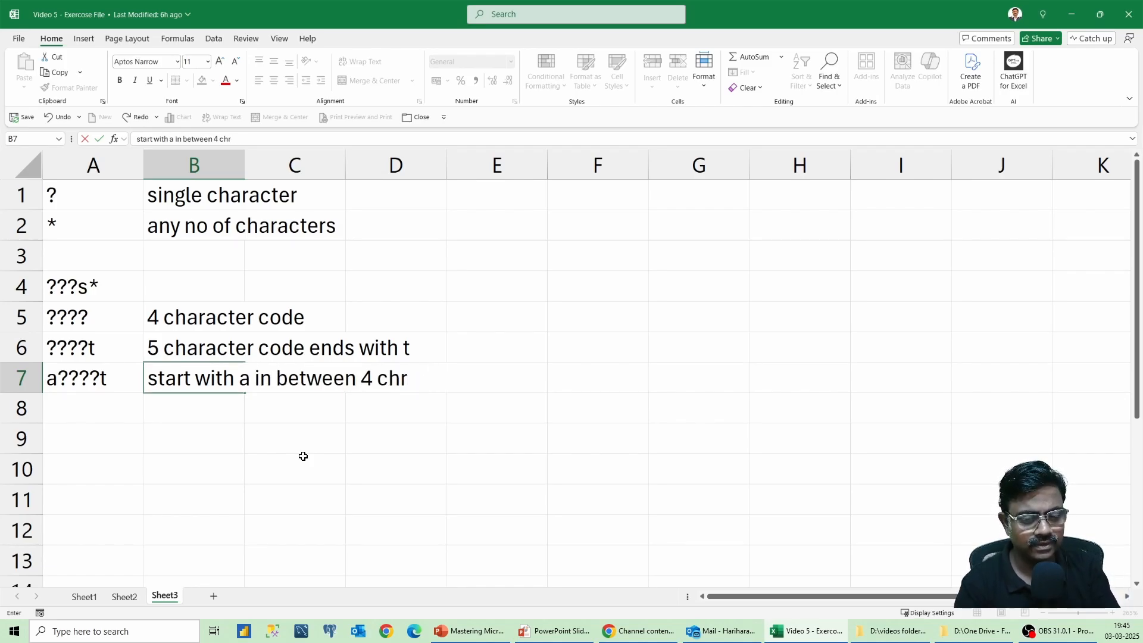
type(" ends with")
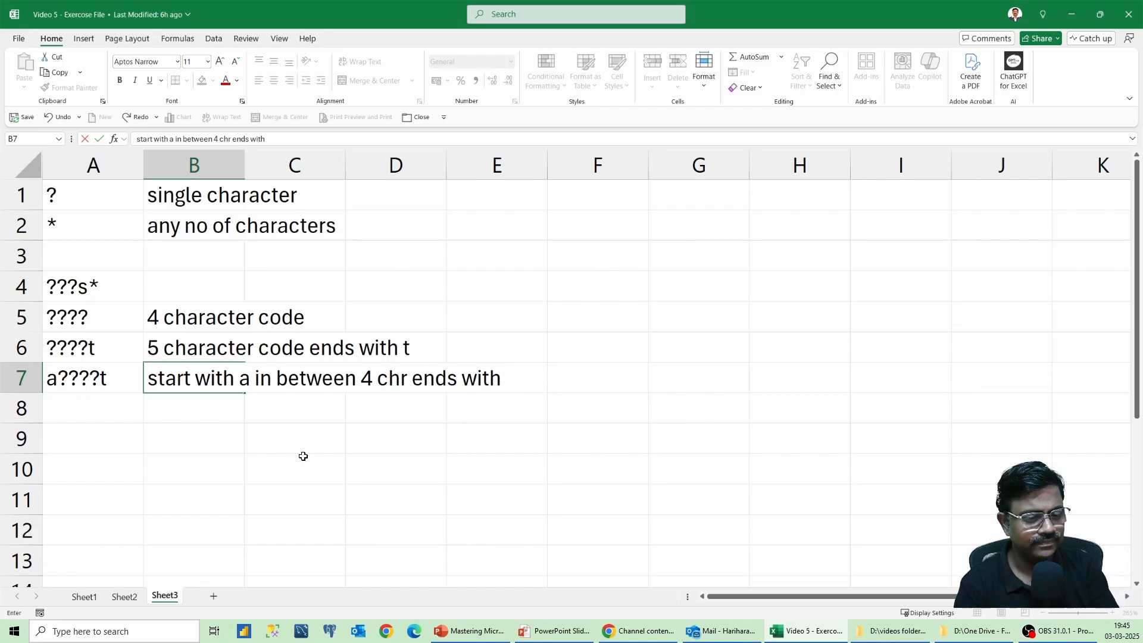
type(" t")
key("Return")
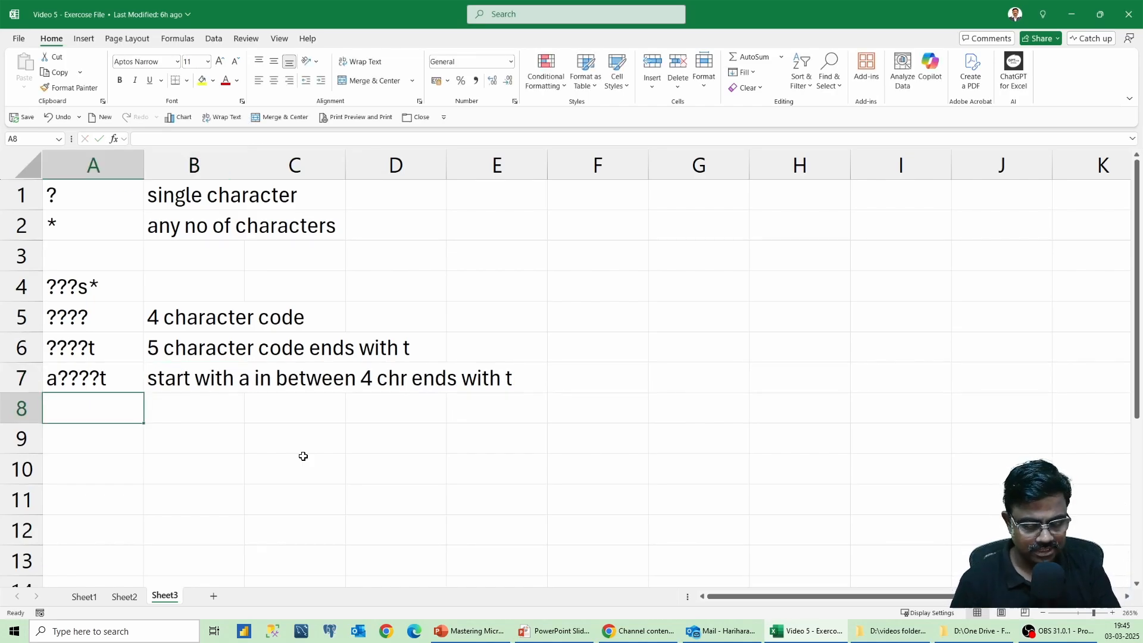
Step: Enter the example wildcard pattern a??t*9 in A8
type("a??t")
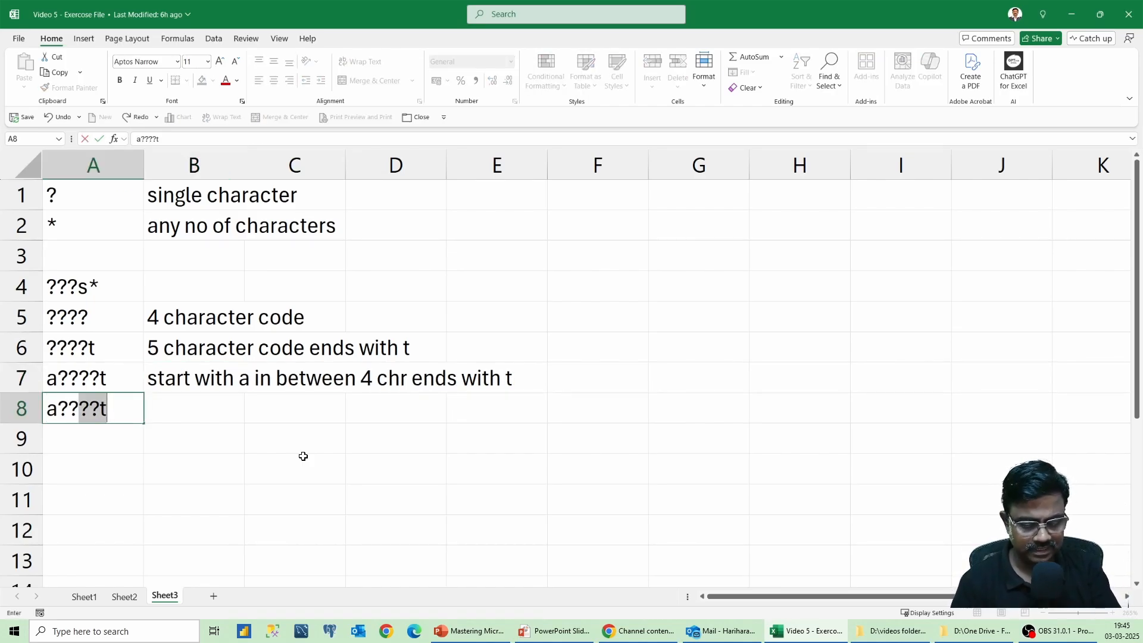
type("*9")
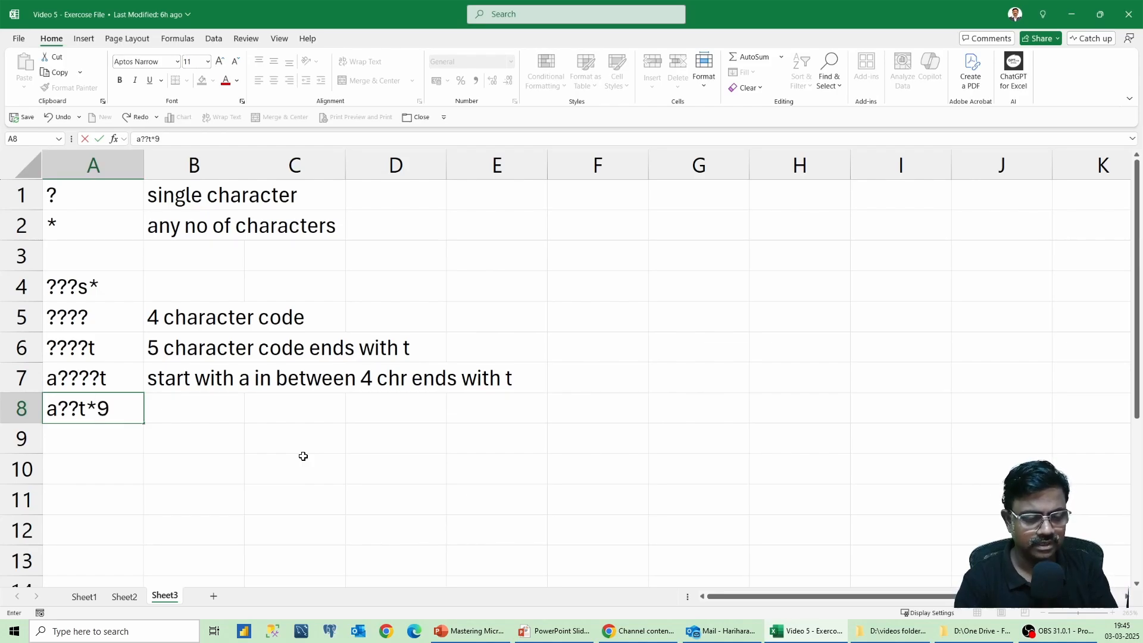
key("Tab")
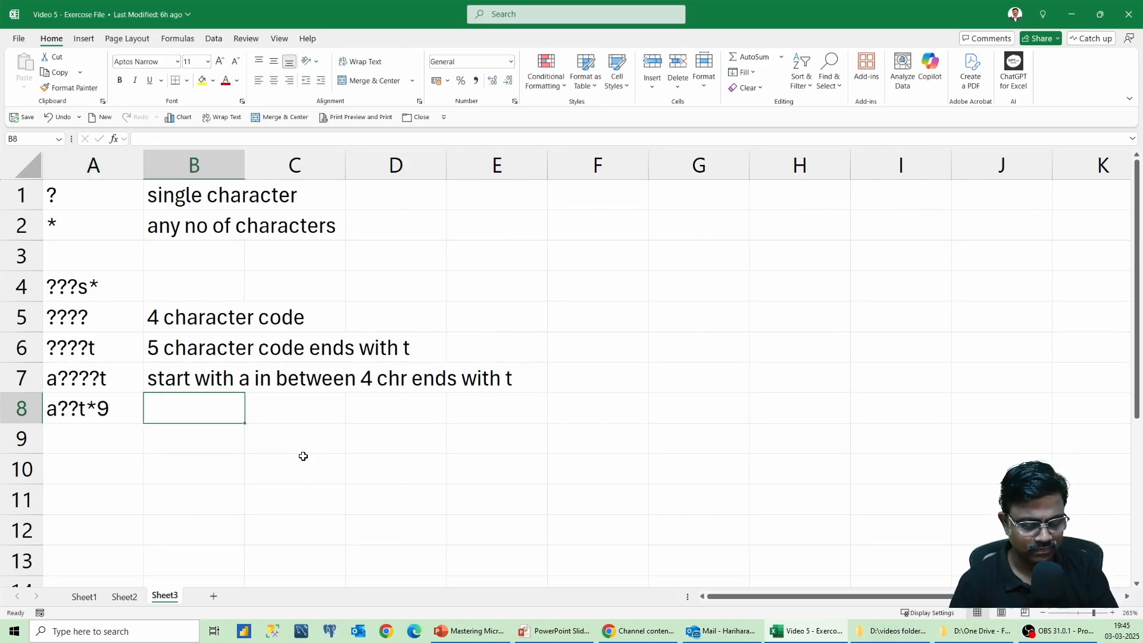
Step: Describe it in B8 as "start with a in between 2 chr then letter t followed by any characters but should end with 9"
type("start with ")
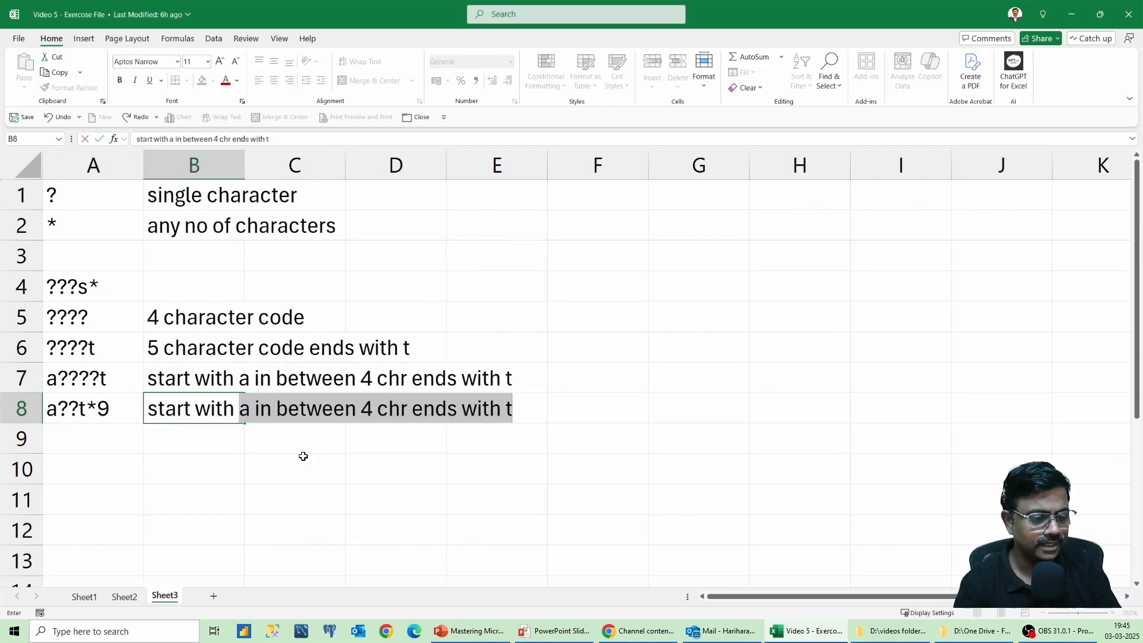
type("a in b")
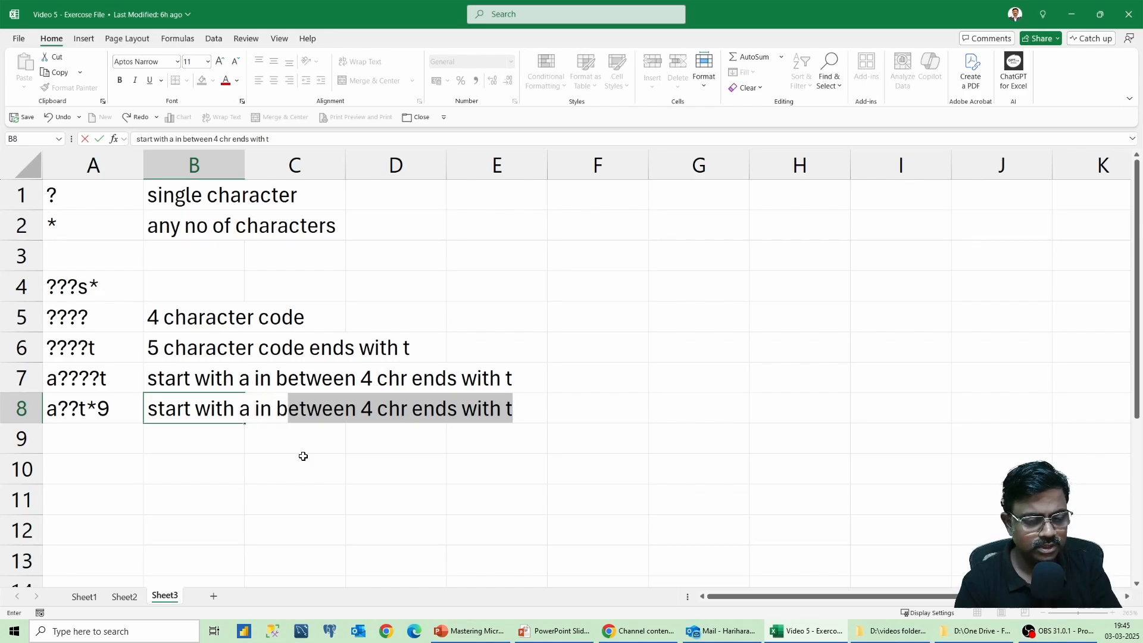
type("etween 2 c")
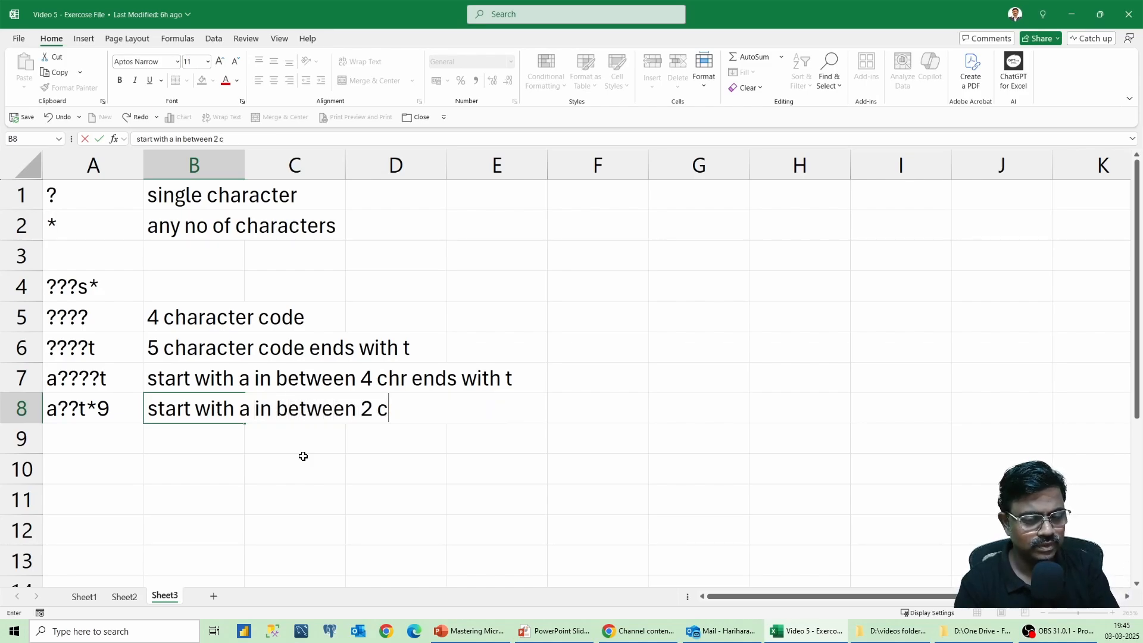
type("ha")
key("BackSpace")
type("r")
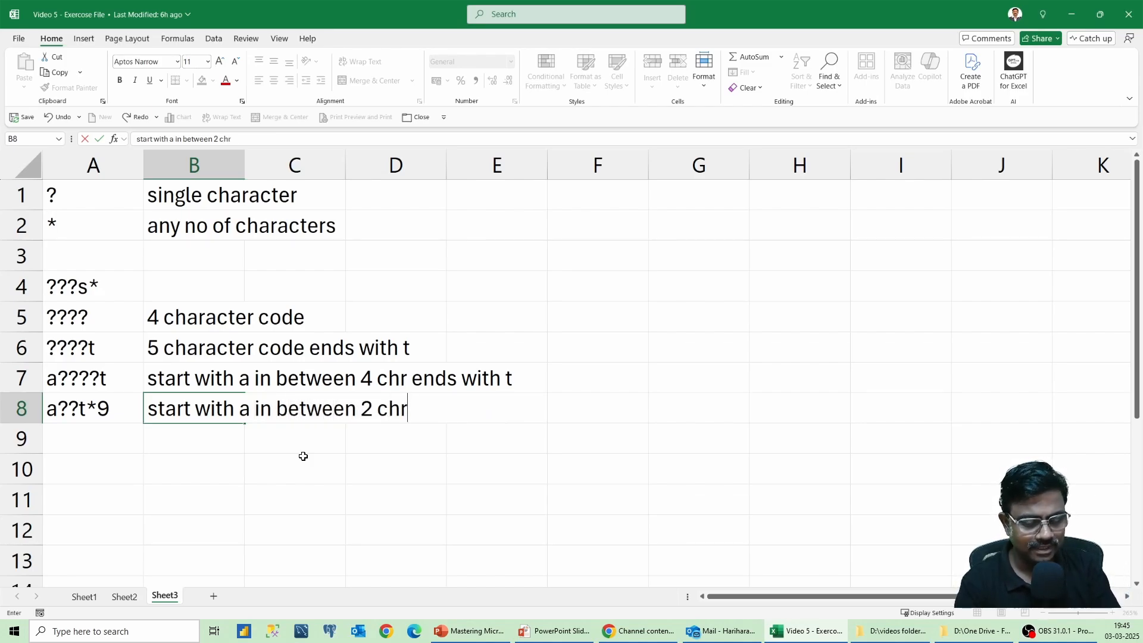
type(" a")
key("BackSpace")
type("then letter r")
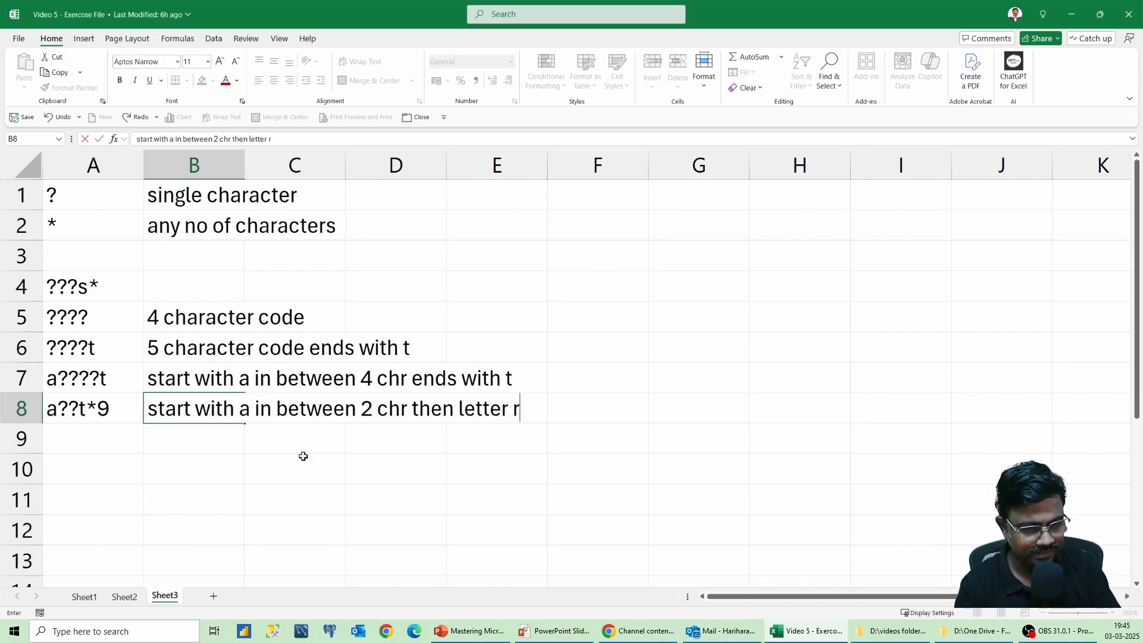
key("BackSpace")
type("t follo")
key("BackSpace")
key("BackSpace")
key("BackSpace")
key("BackSpace")
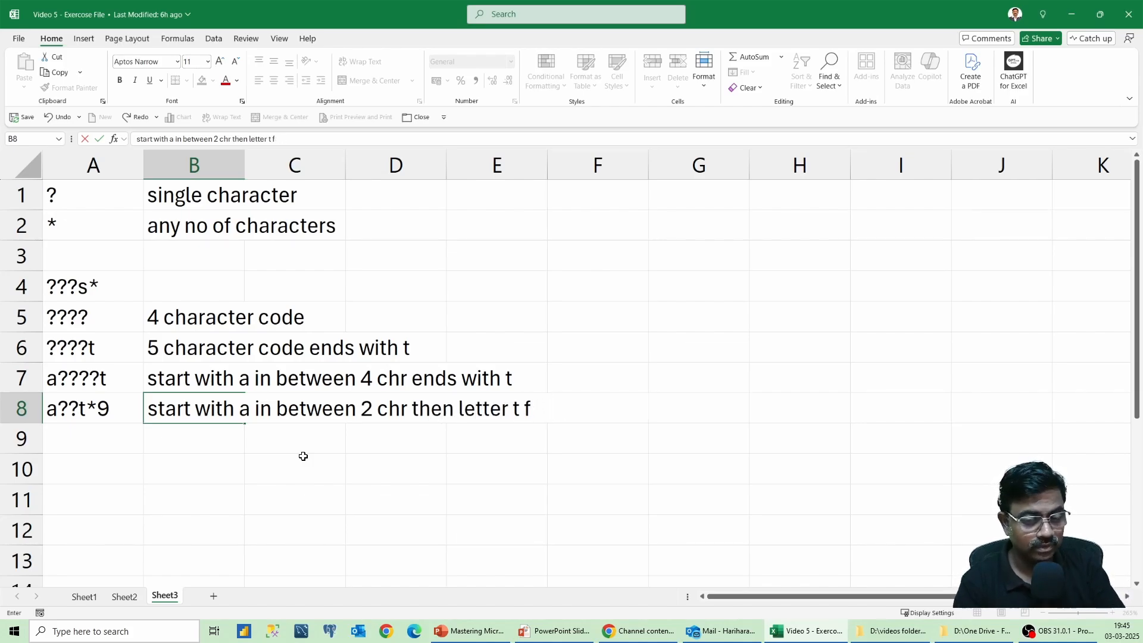
type("ollowed by any char")
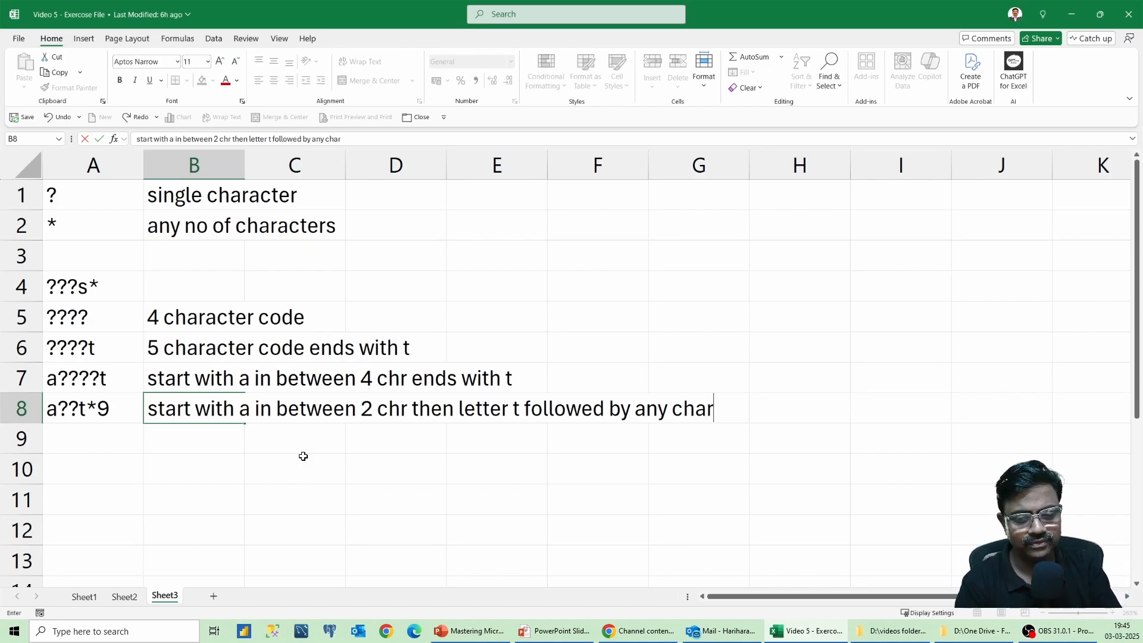
type("acters ")
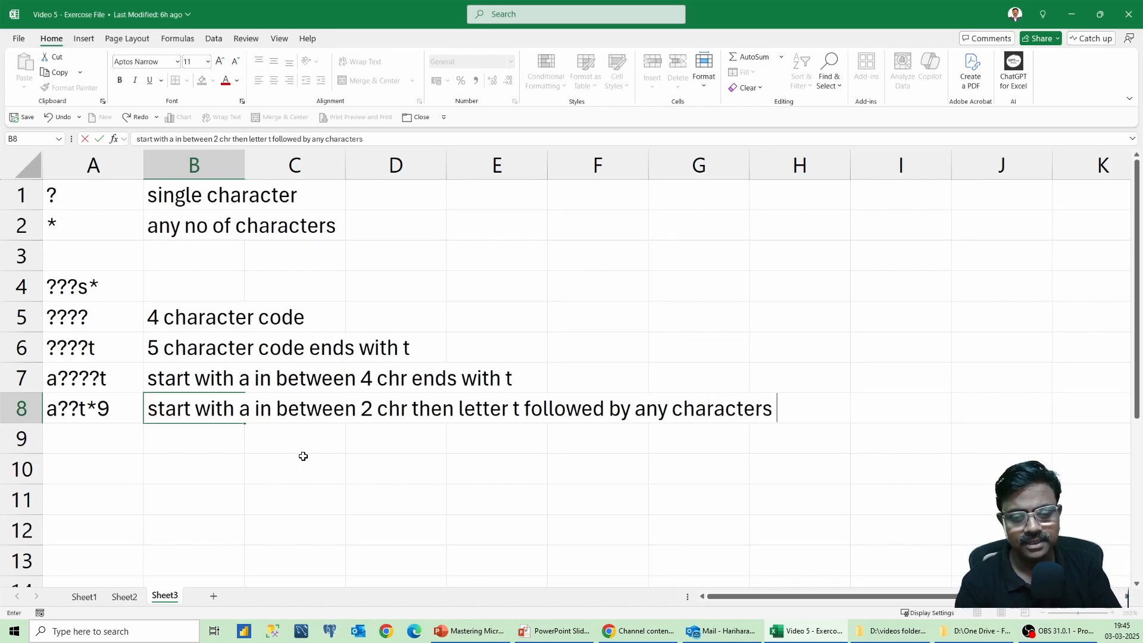
type("but should end with 9")
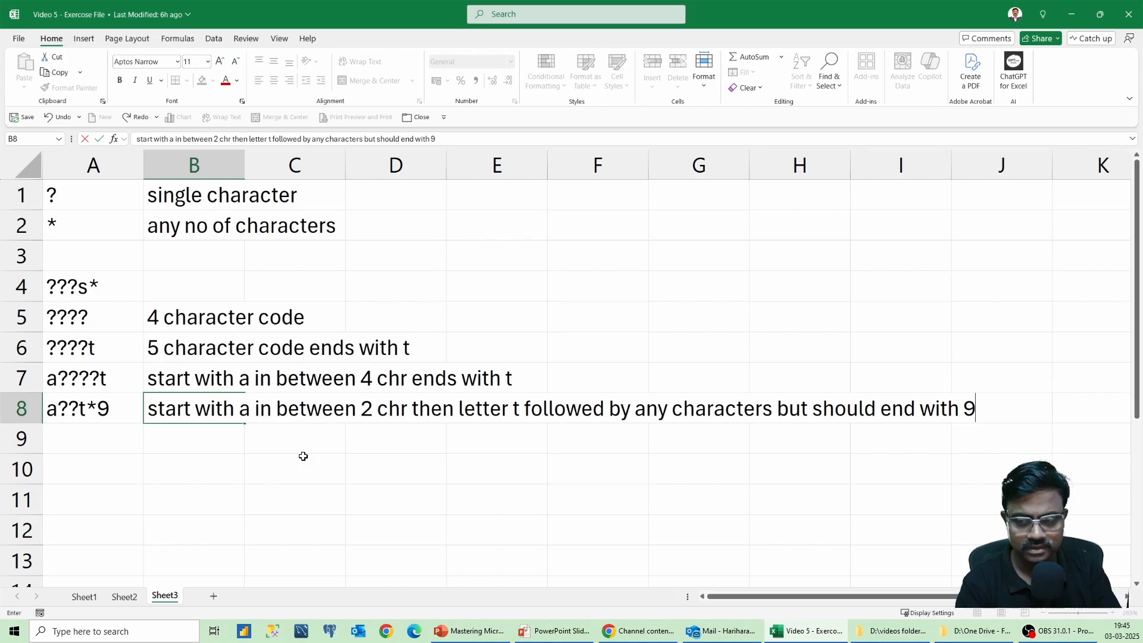
key("Return")
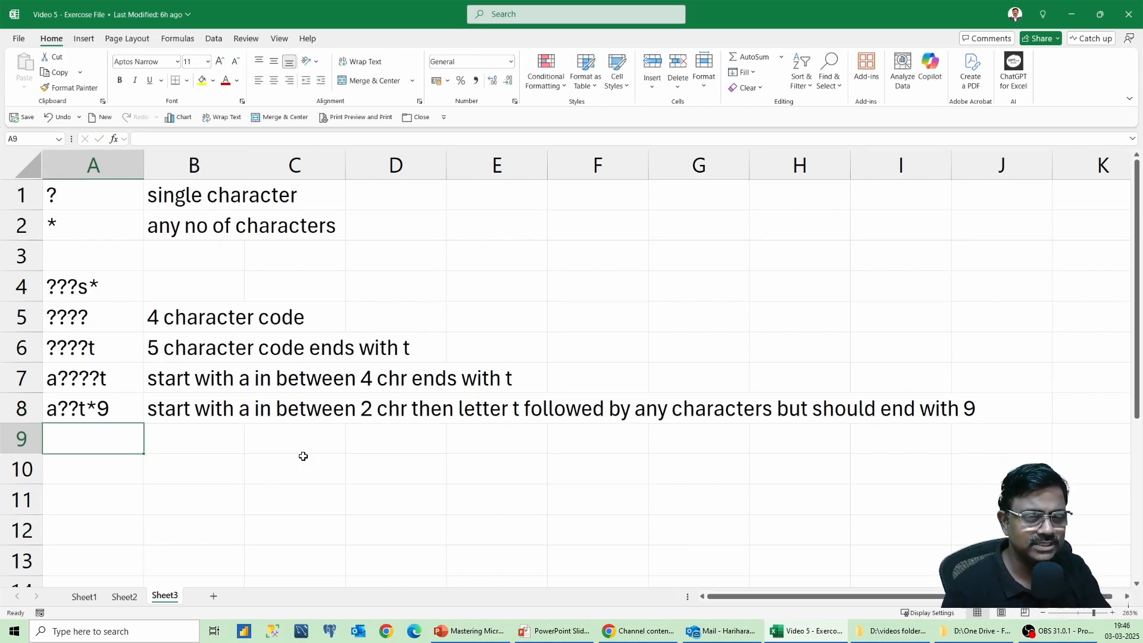
Step: Enter the label "wildcard characters" in E1, beside the list of wildcard symbols
left_click(517, 204)
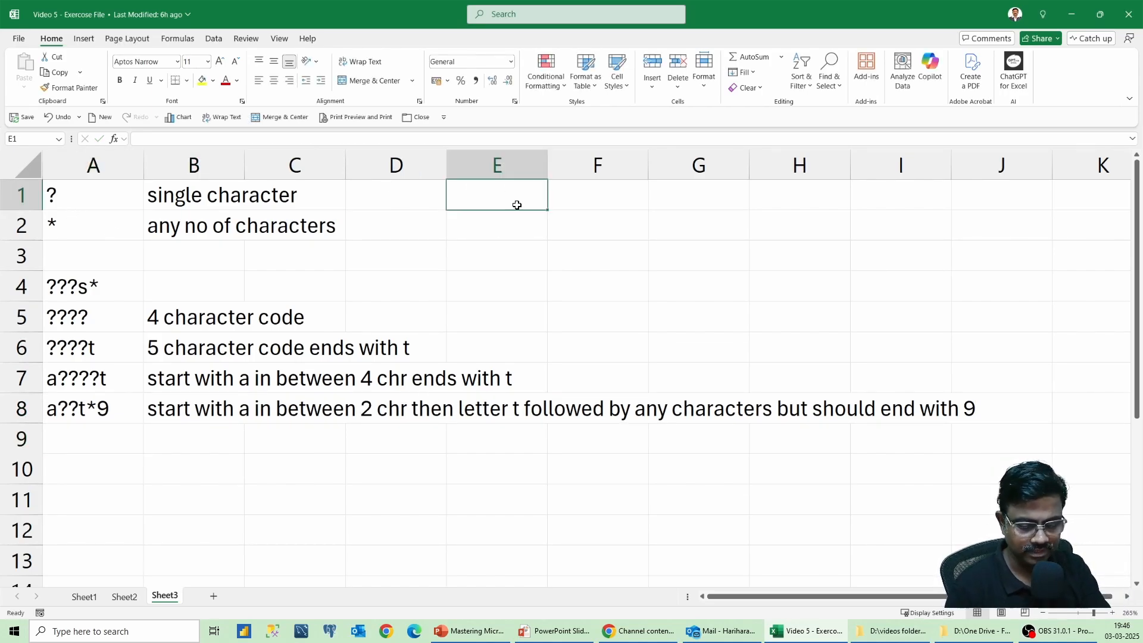
type("wilec")
key("BackSpace")
key("BackSpace")
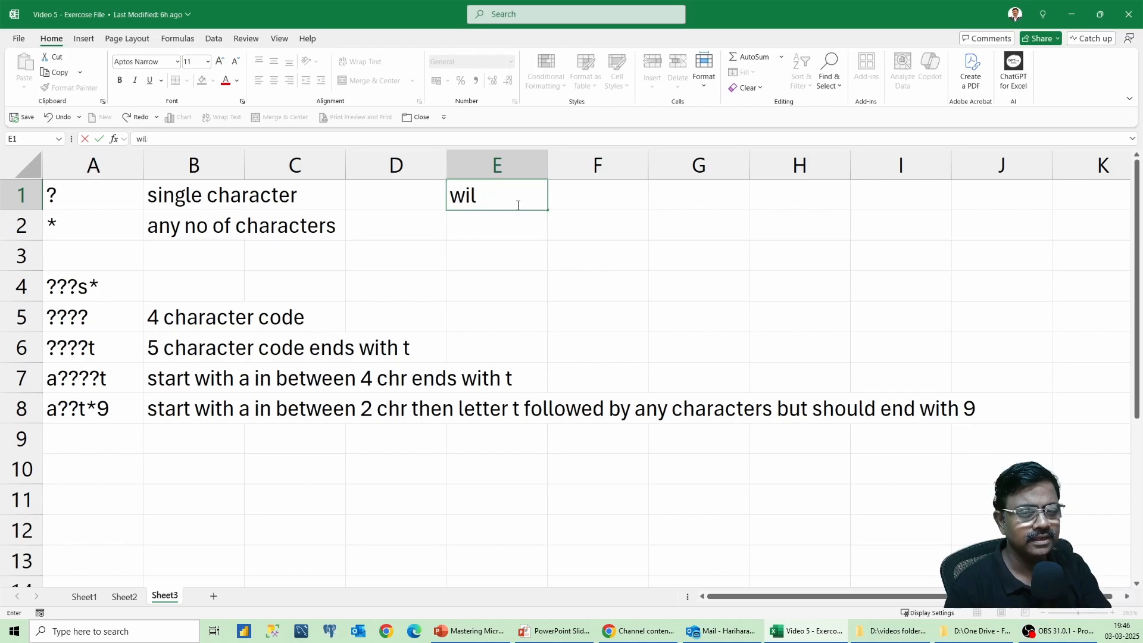
type("dcard characters\\")
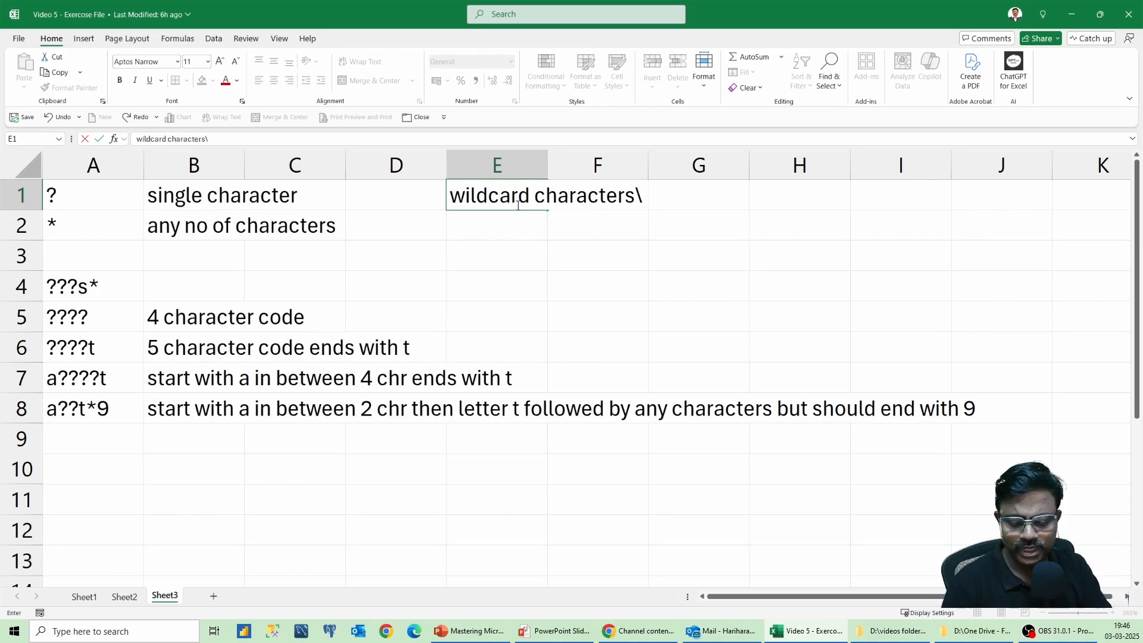
key("BackSpace")
key("Return")
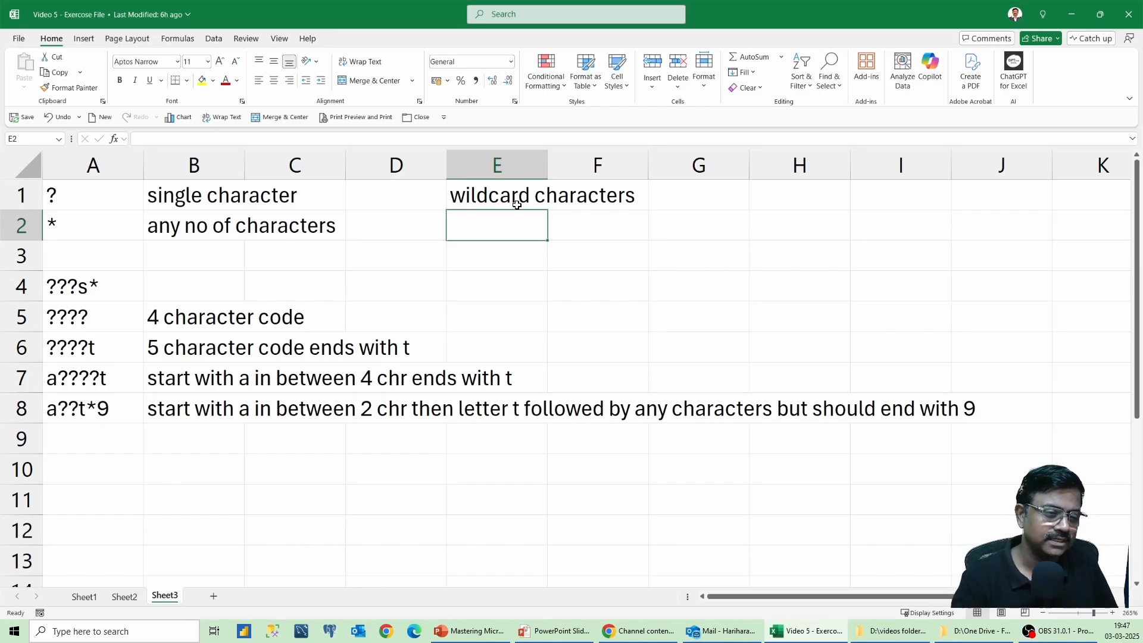
Step: Return to the filtered sales data on Sheet1
left_click(88, 597)
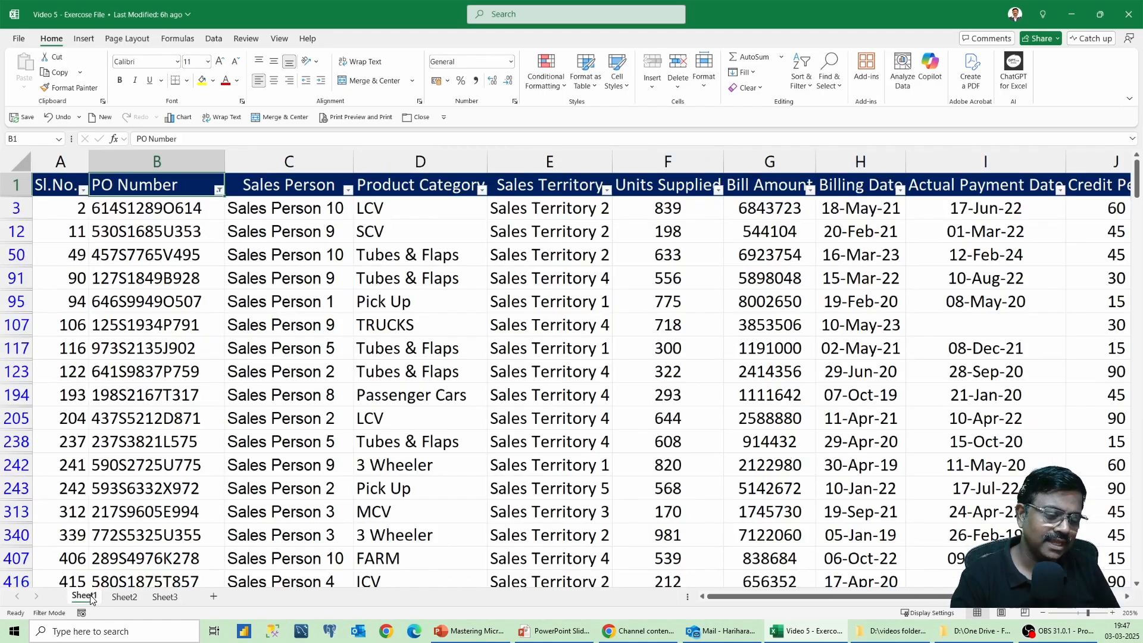